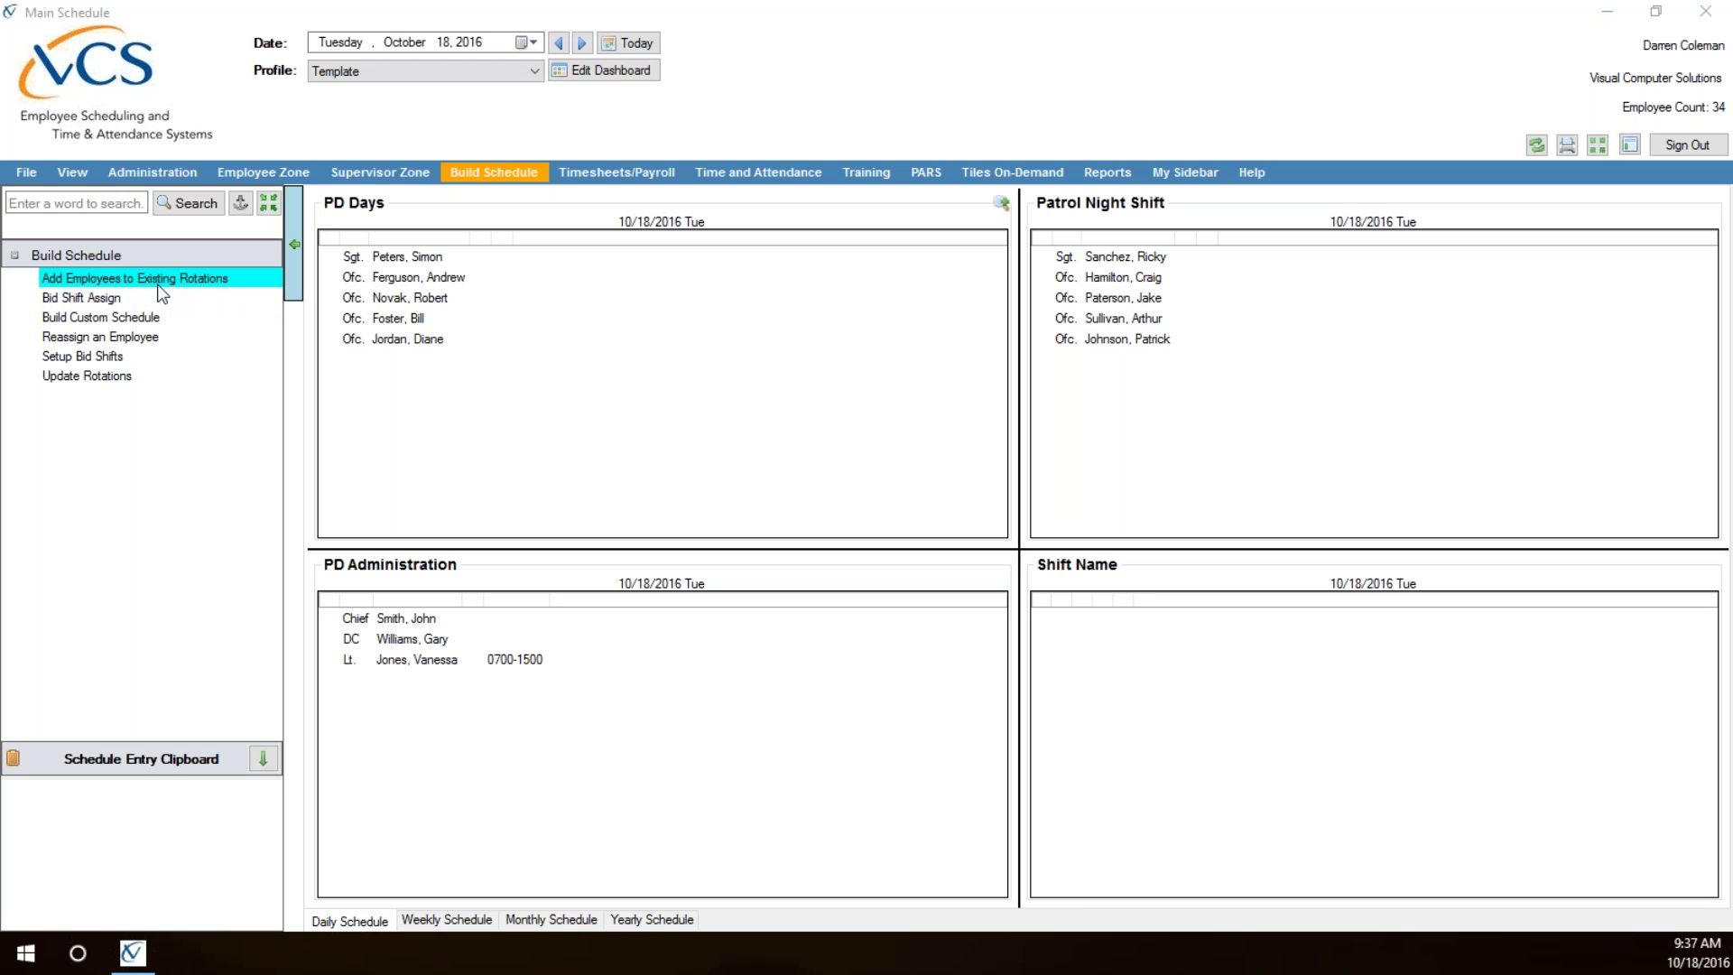
# Open Add Employees to Existing Rotations and set the date range's start to January 1, 2017.
pyautogui.click(231, 279)
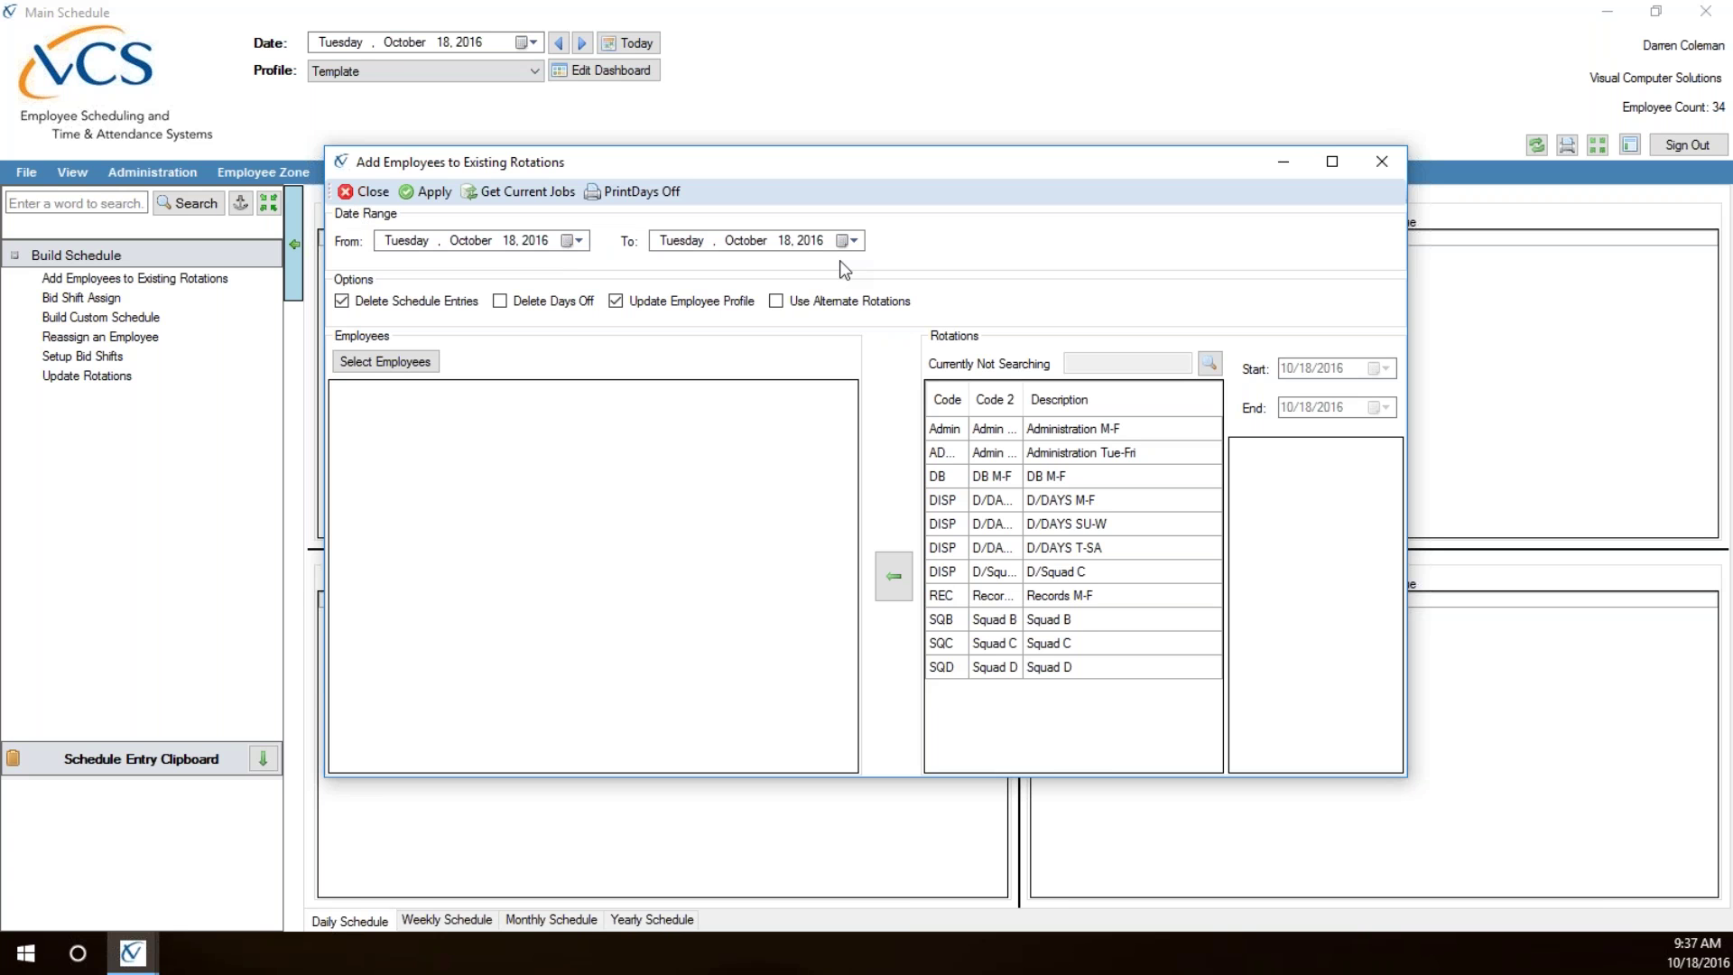
pyautogui.click(578, 240)
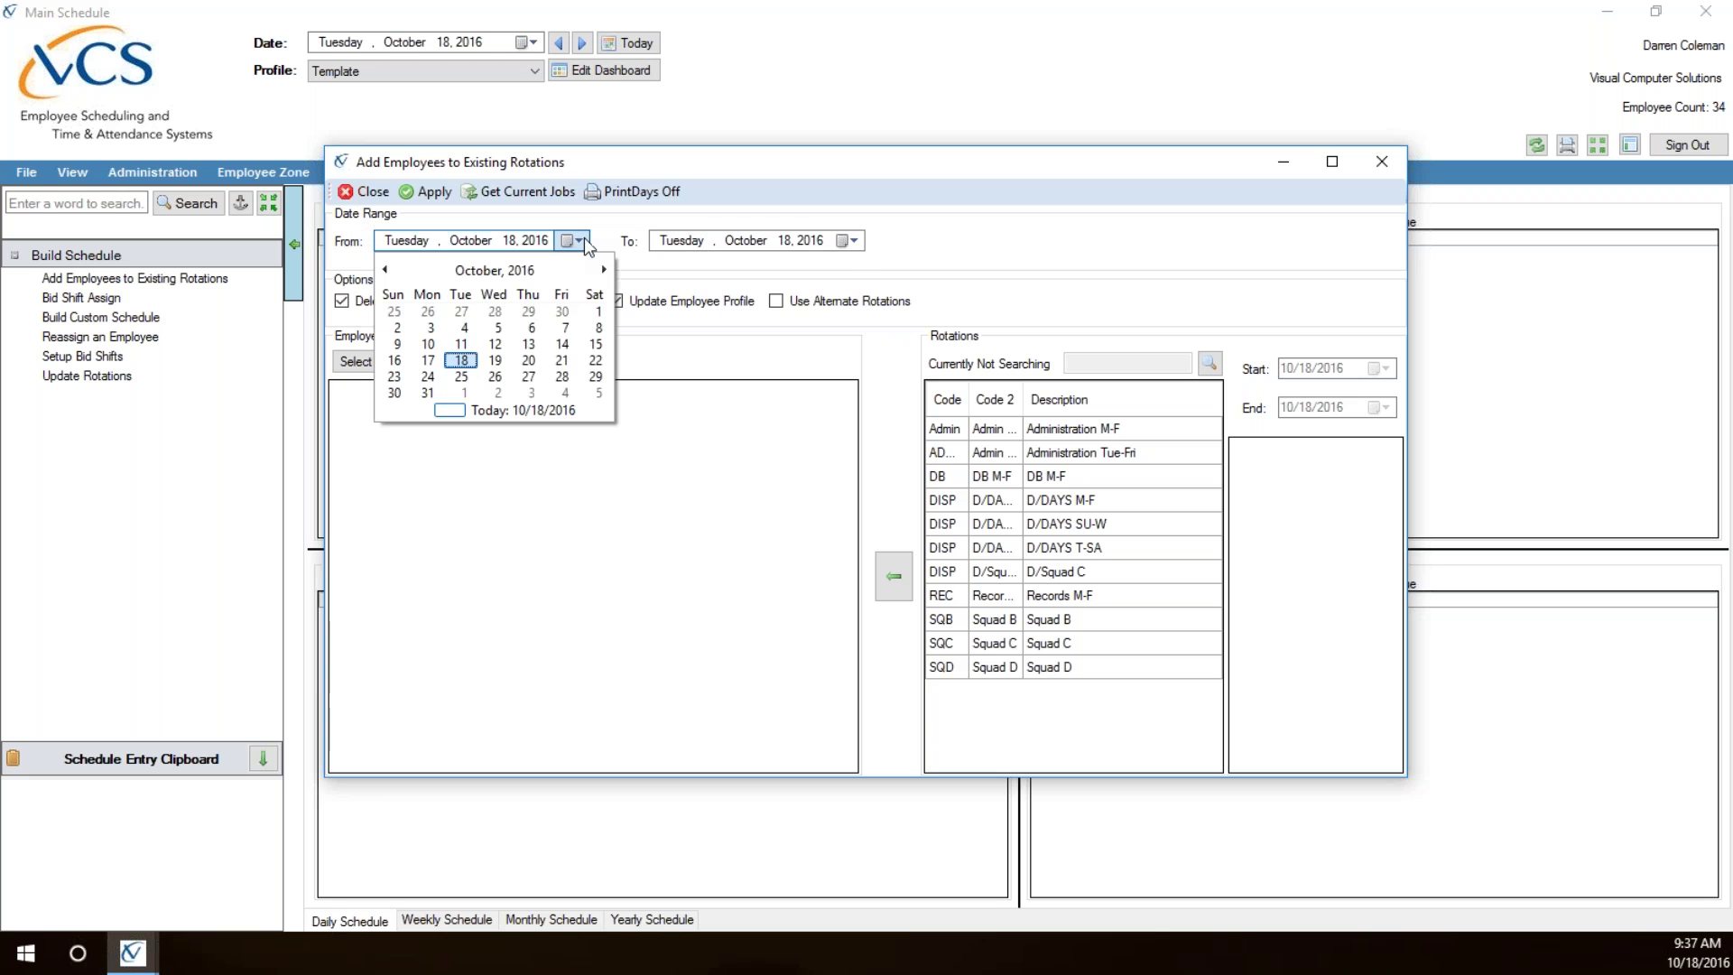
pyautogui.click(518, 272)
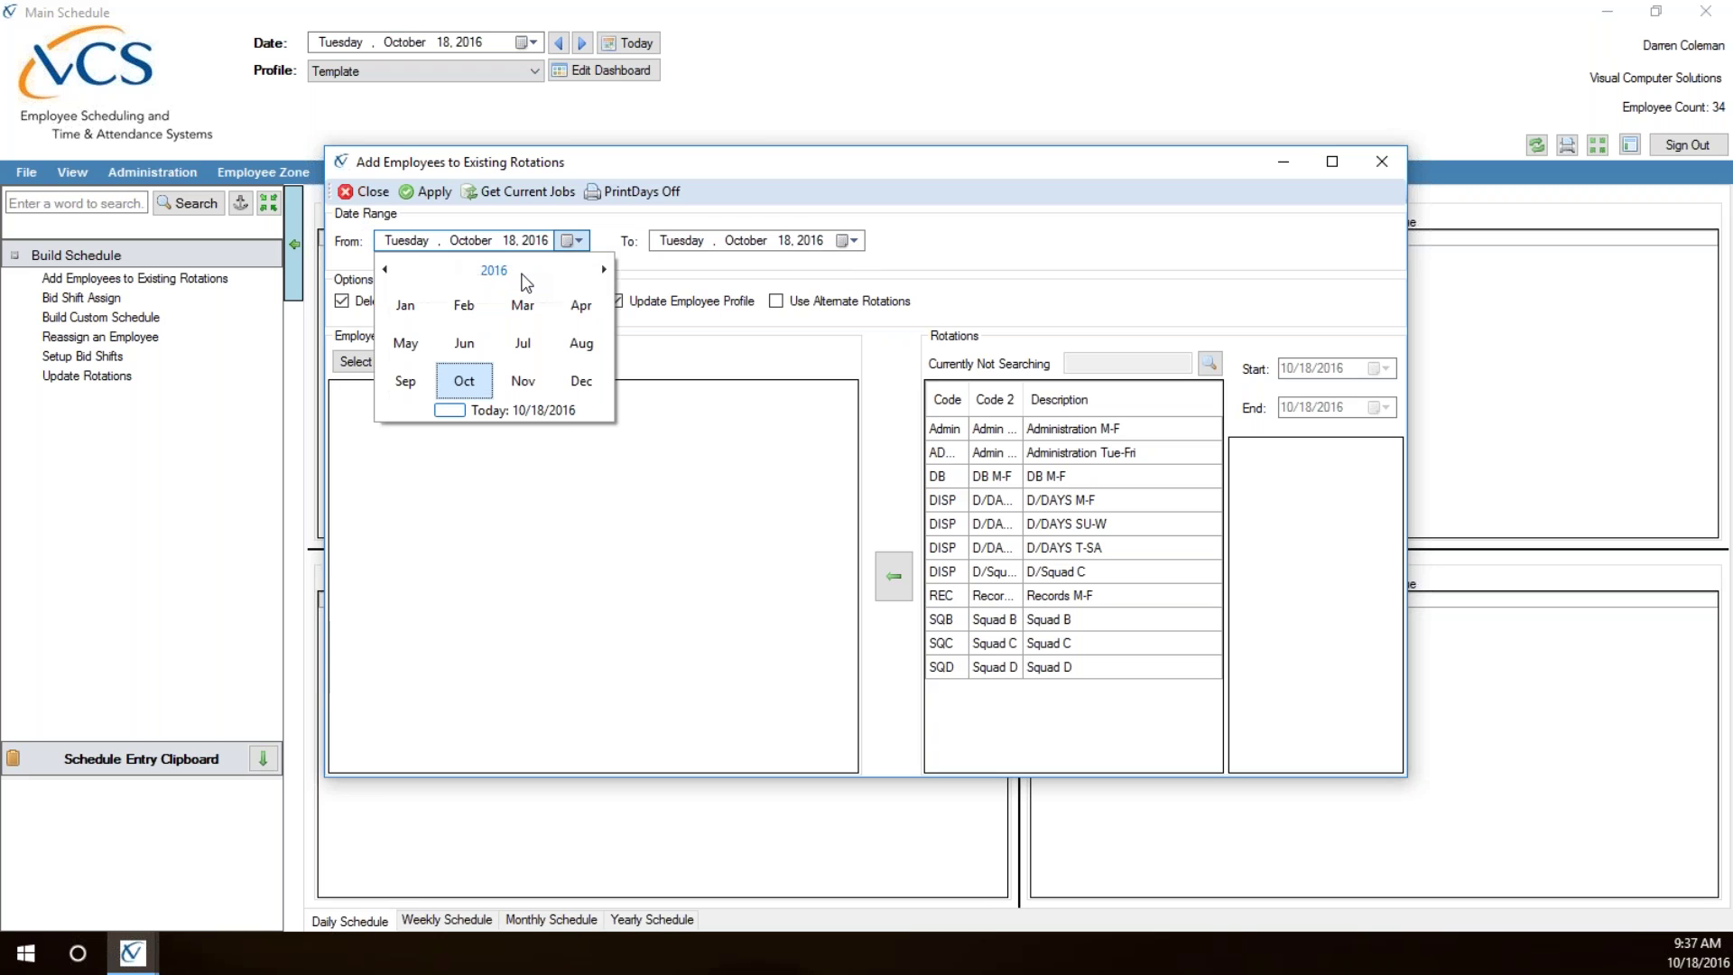
pyautogui.click(604, 269)
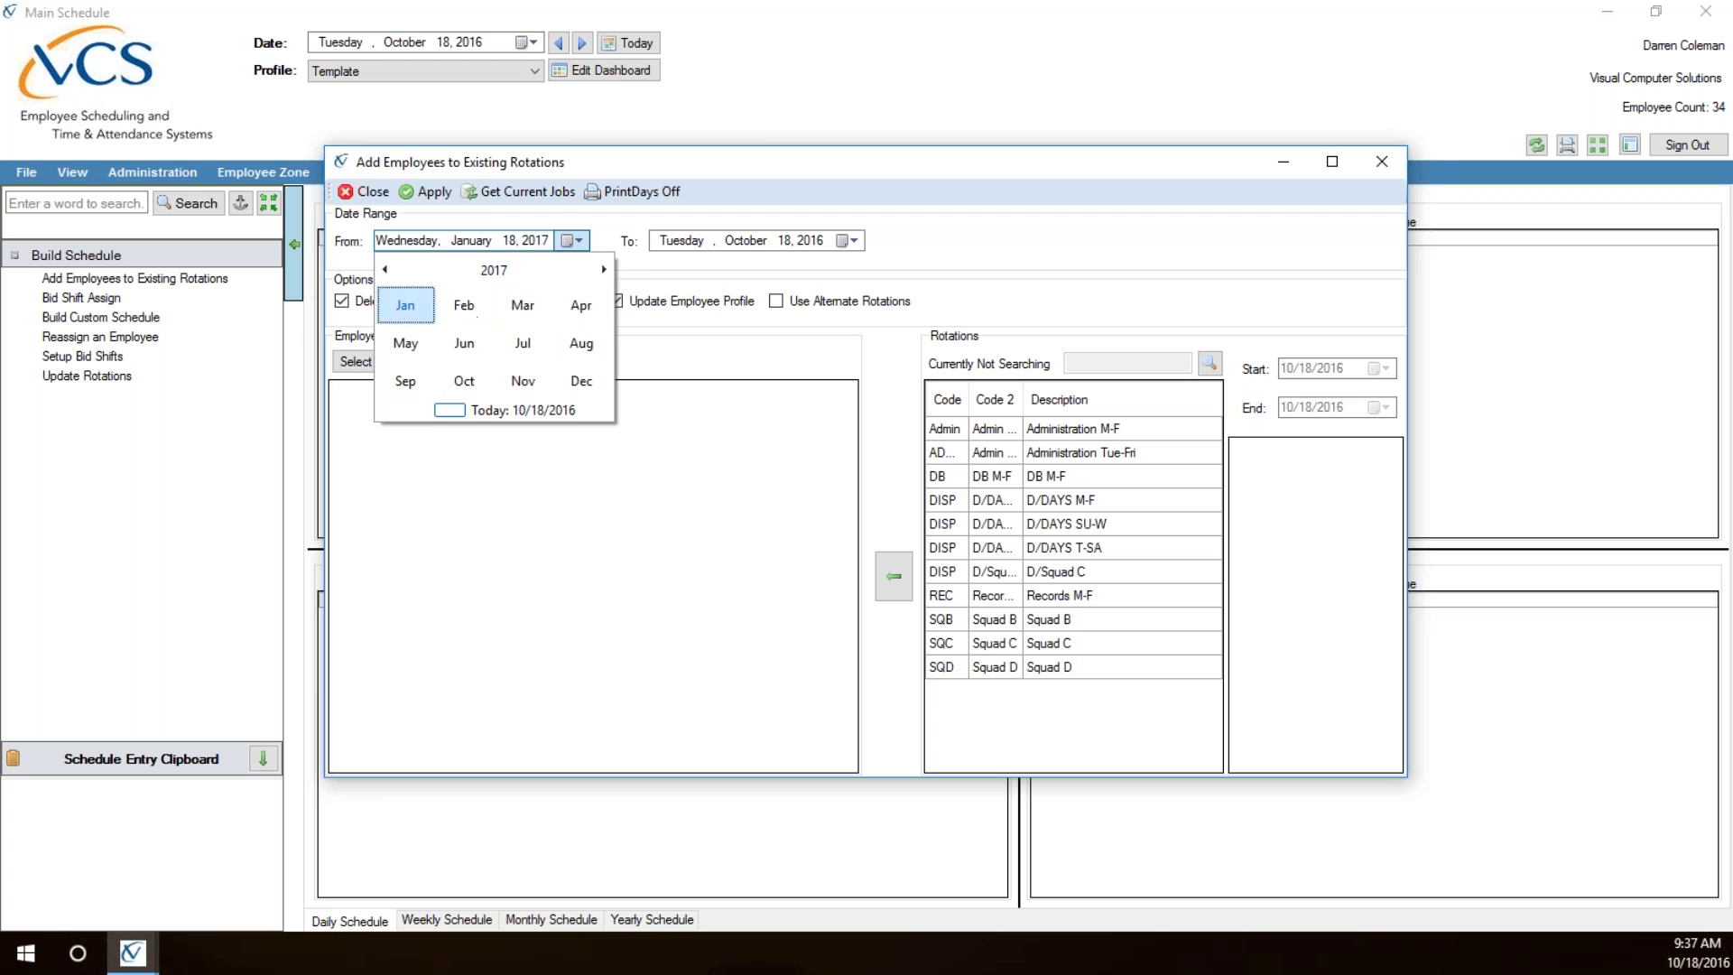
pyautogui.click(410, 306)
pyautogui.click(404, 332)
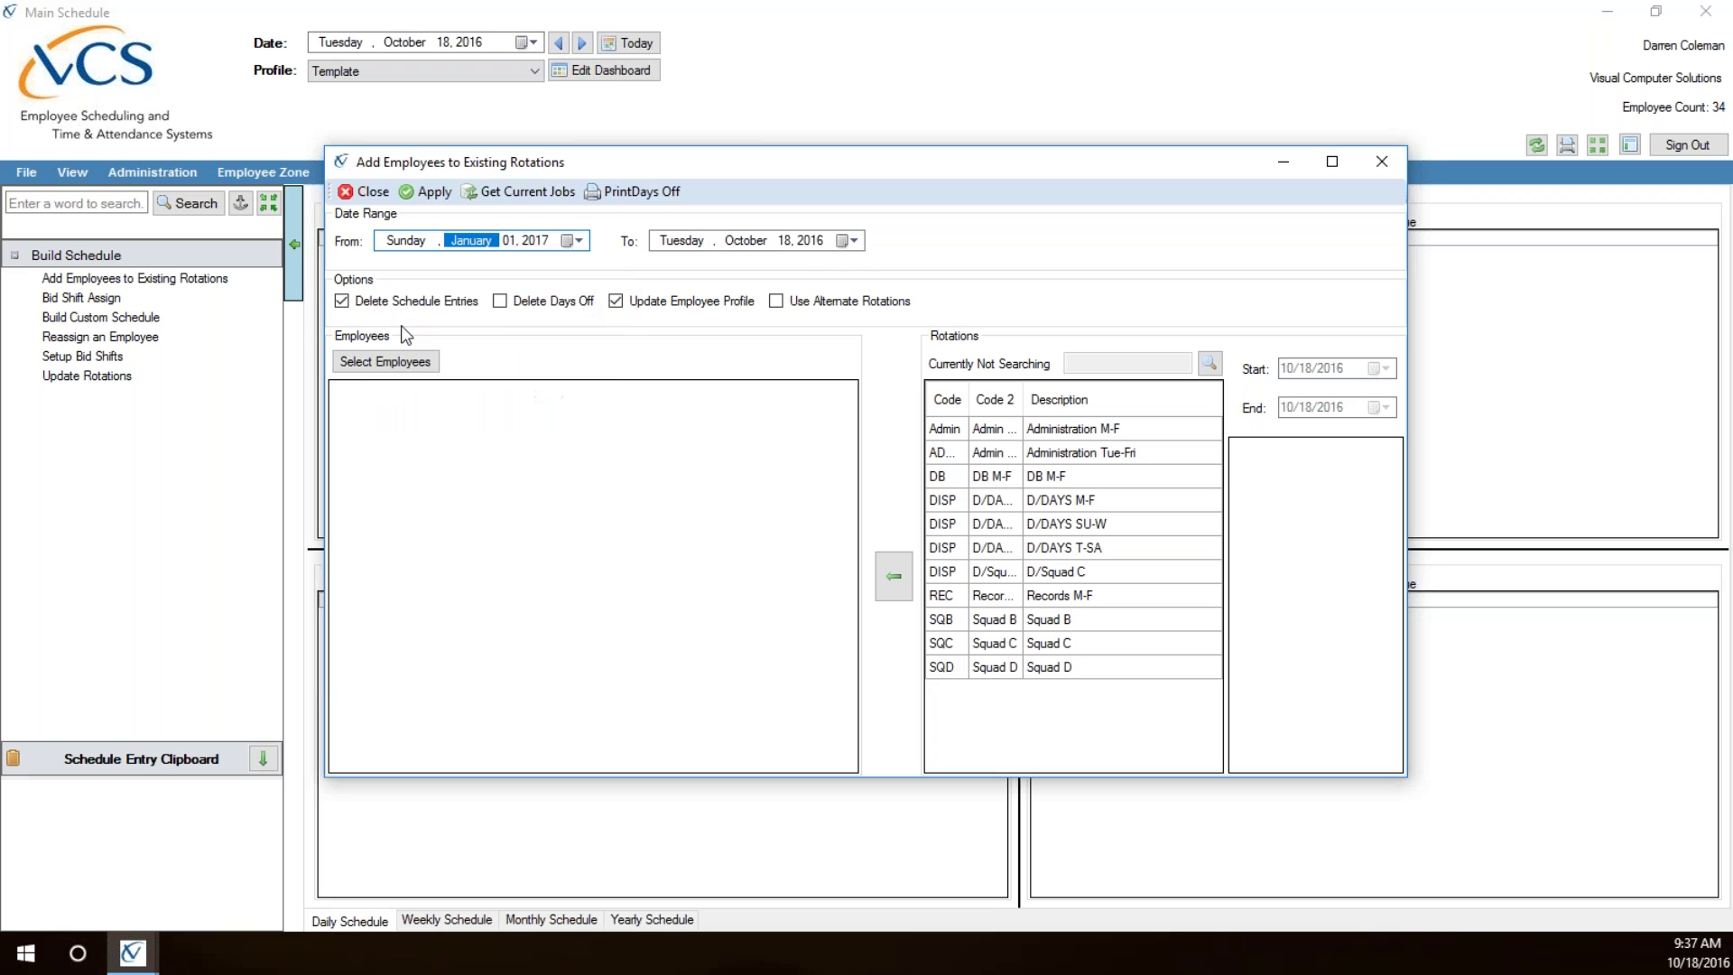
# Set the date range's end to December 31, 2017.
pyautogui.click(853, 241)
pyautogui.click(769, 270)
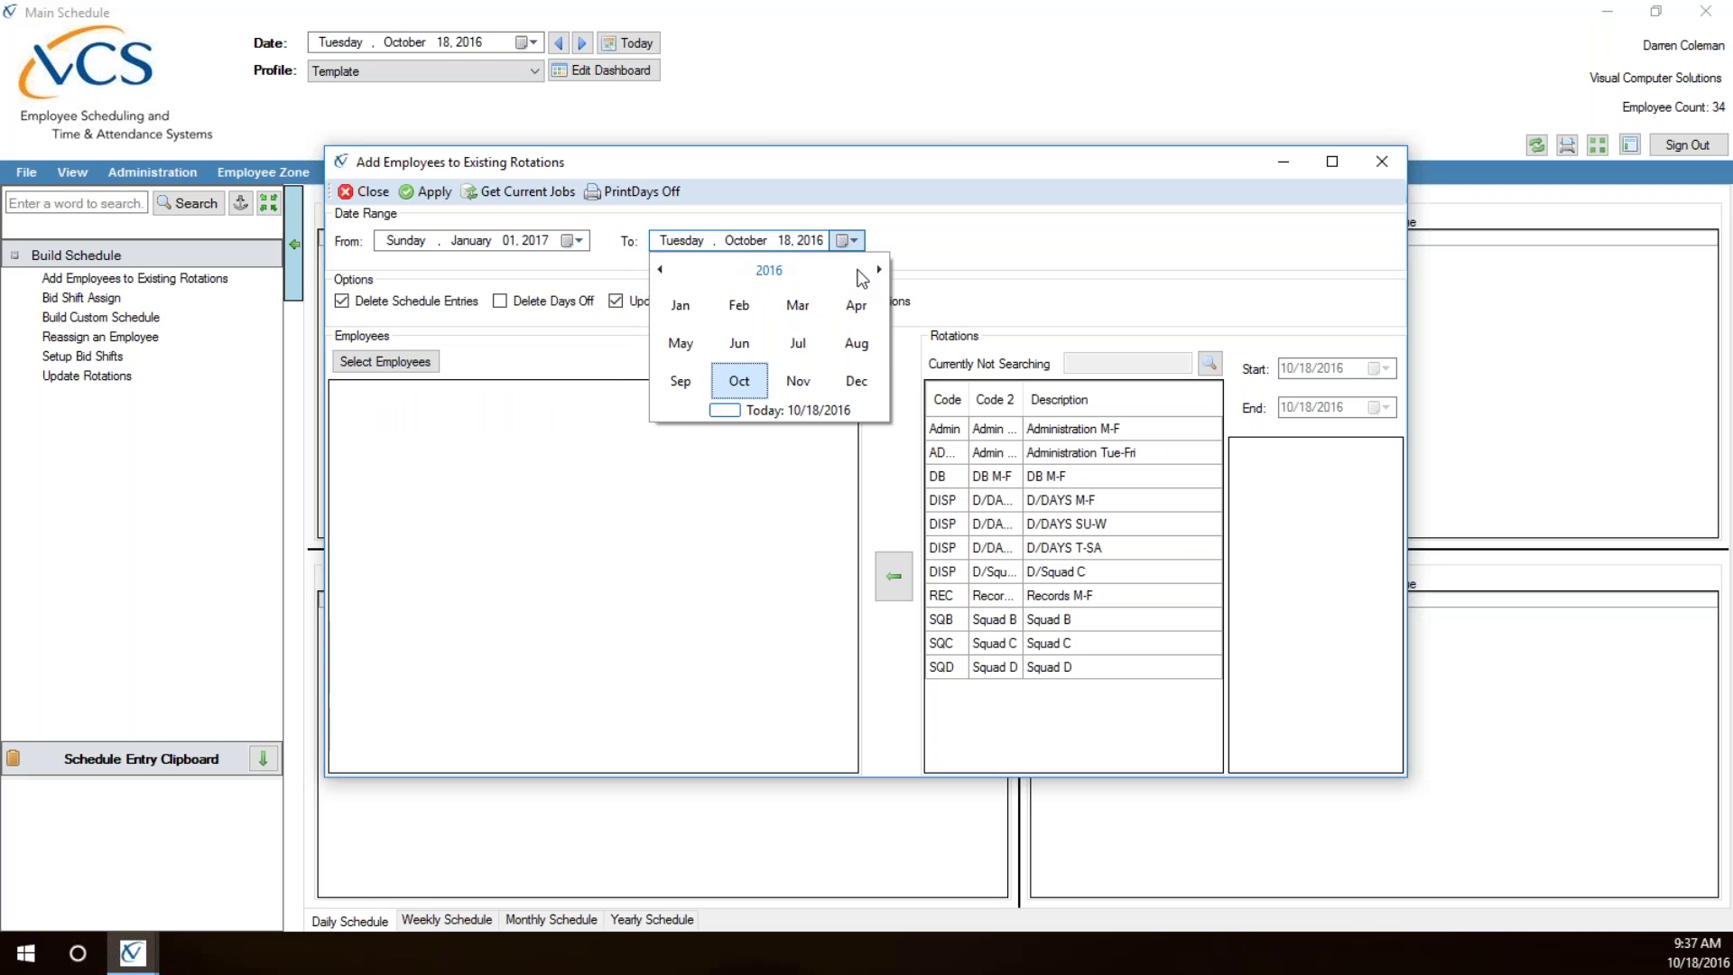
pyautogui.click(878, 269)
pyautogui.click(860, 384)
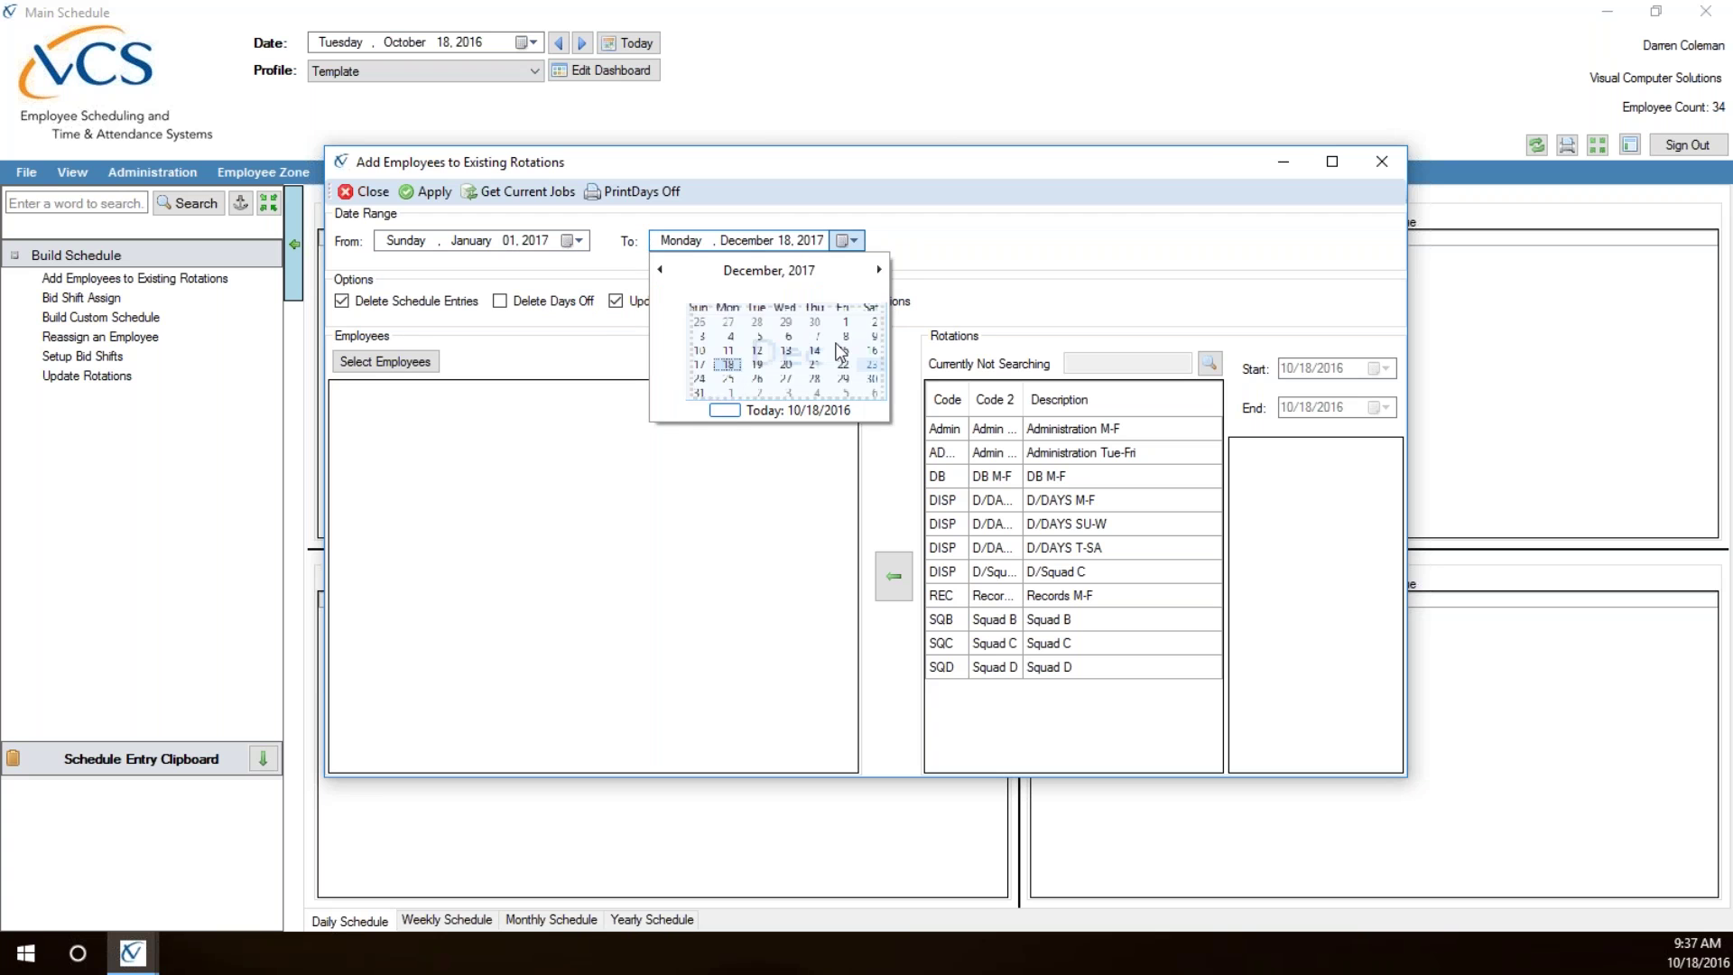
pyautogui.click(669, 393)
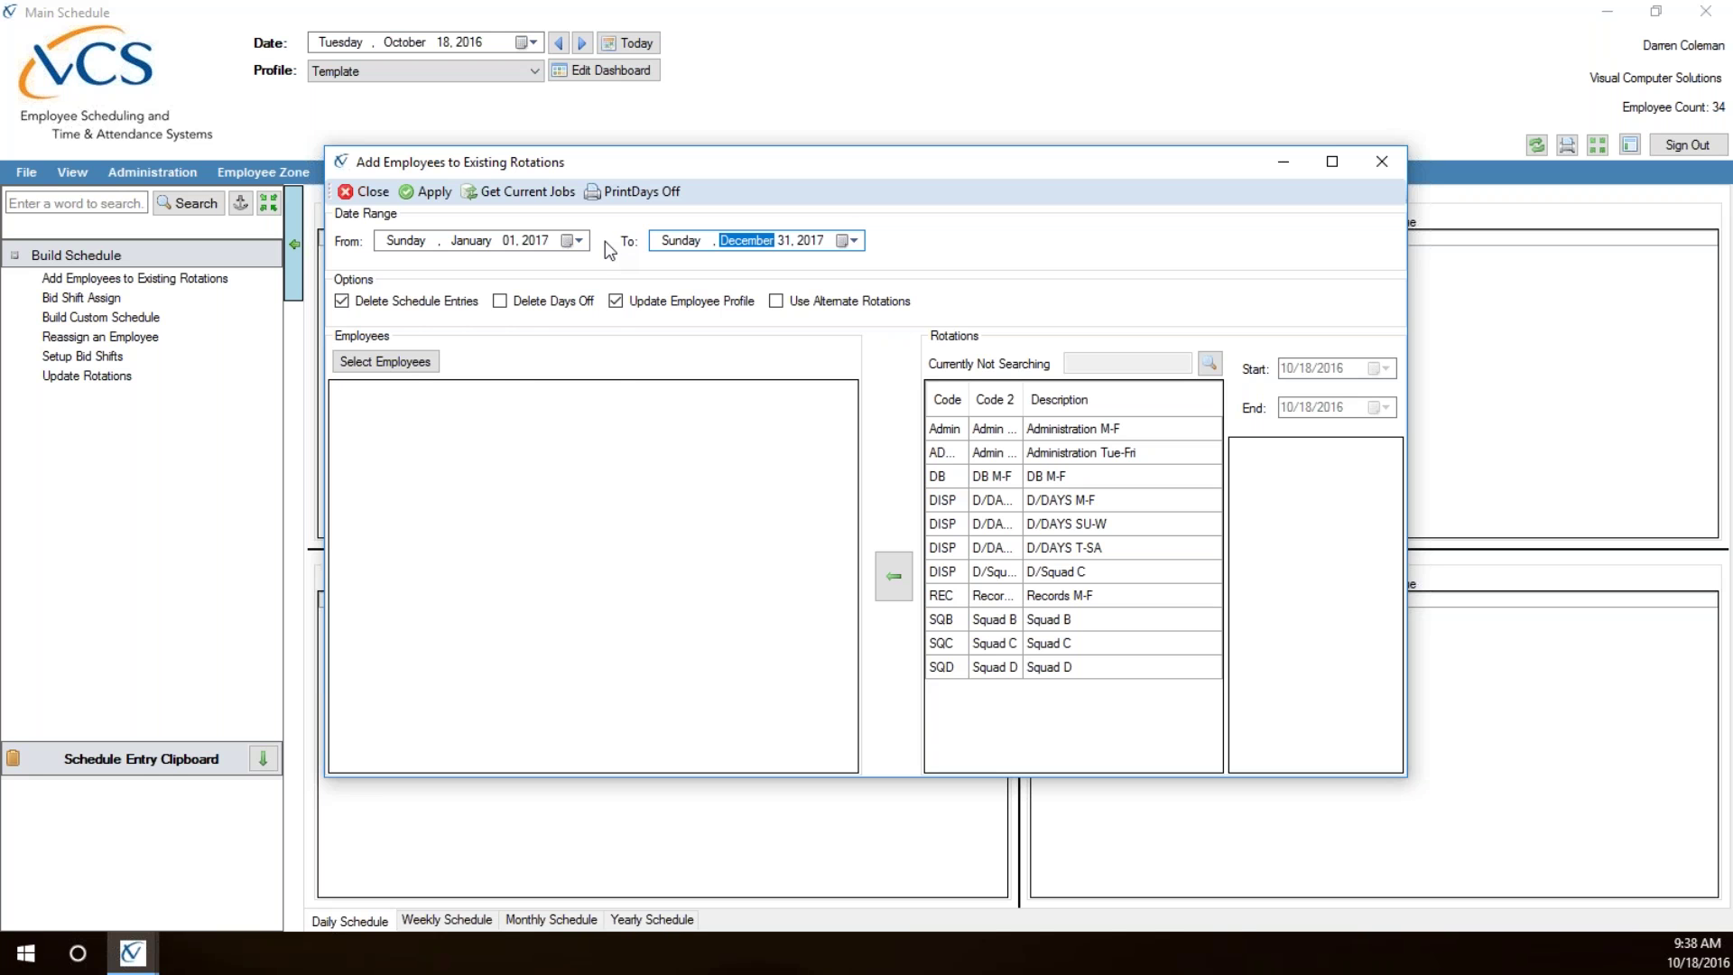
# Set the date range's end to January 8, 2017.
pyautogui.click(580, 240)
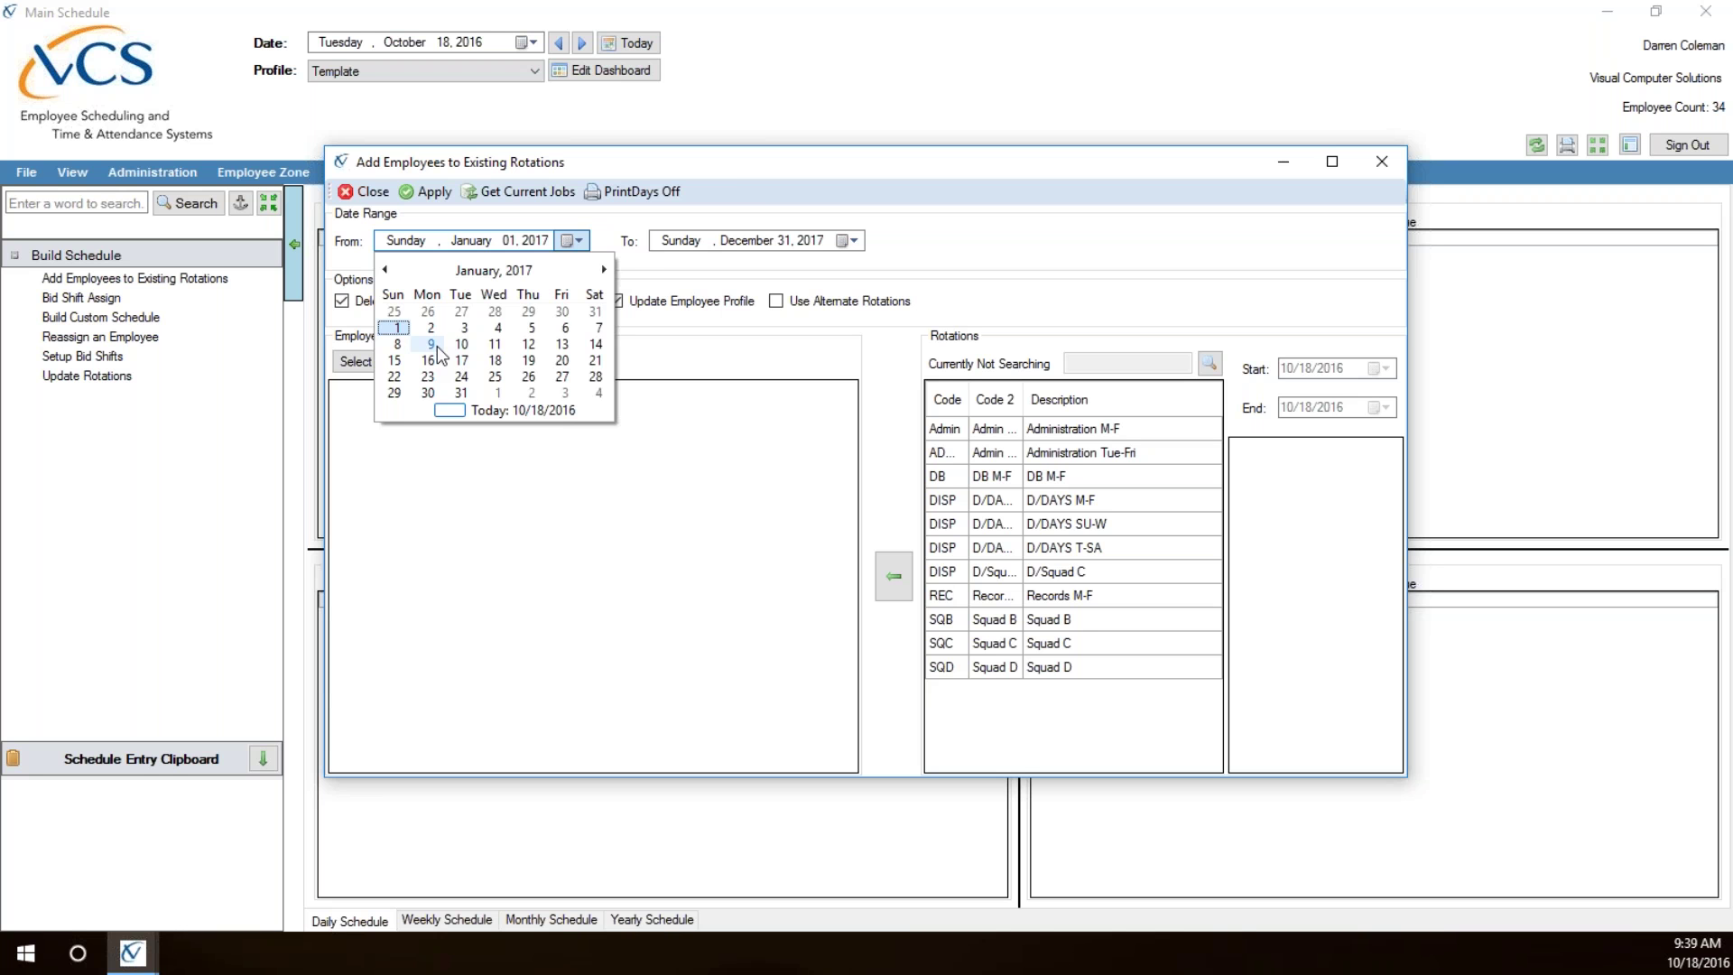
pyautogui.click(735, 183)
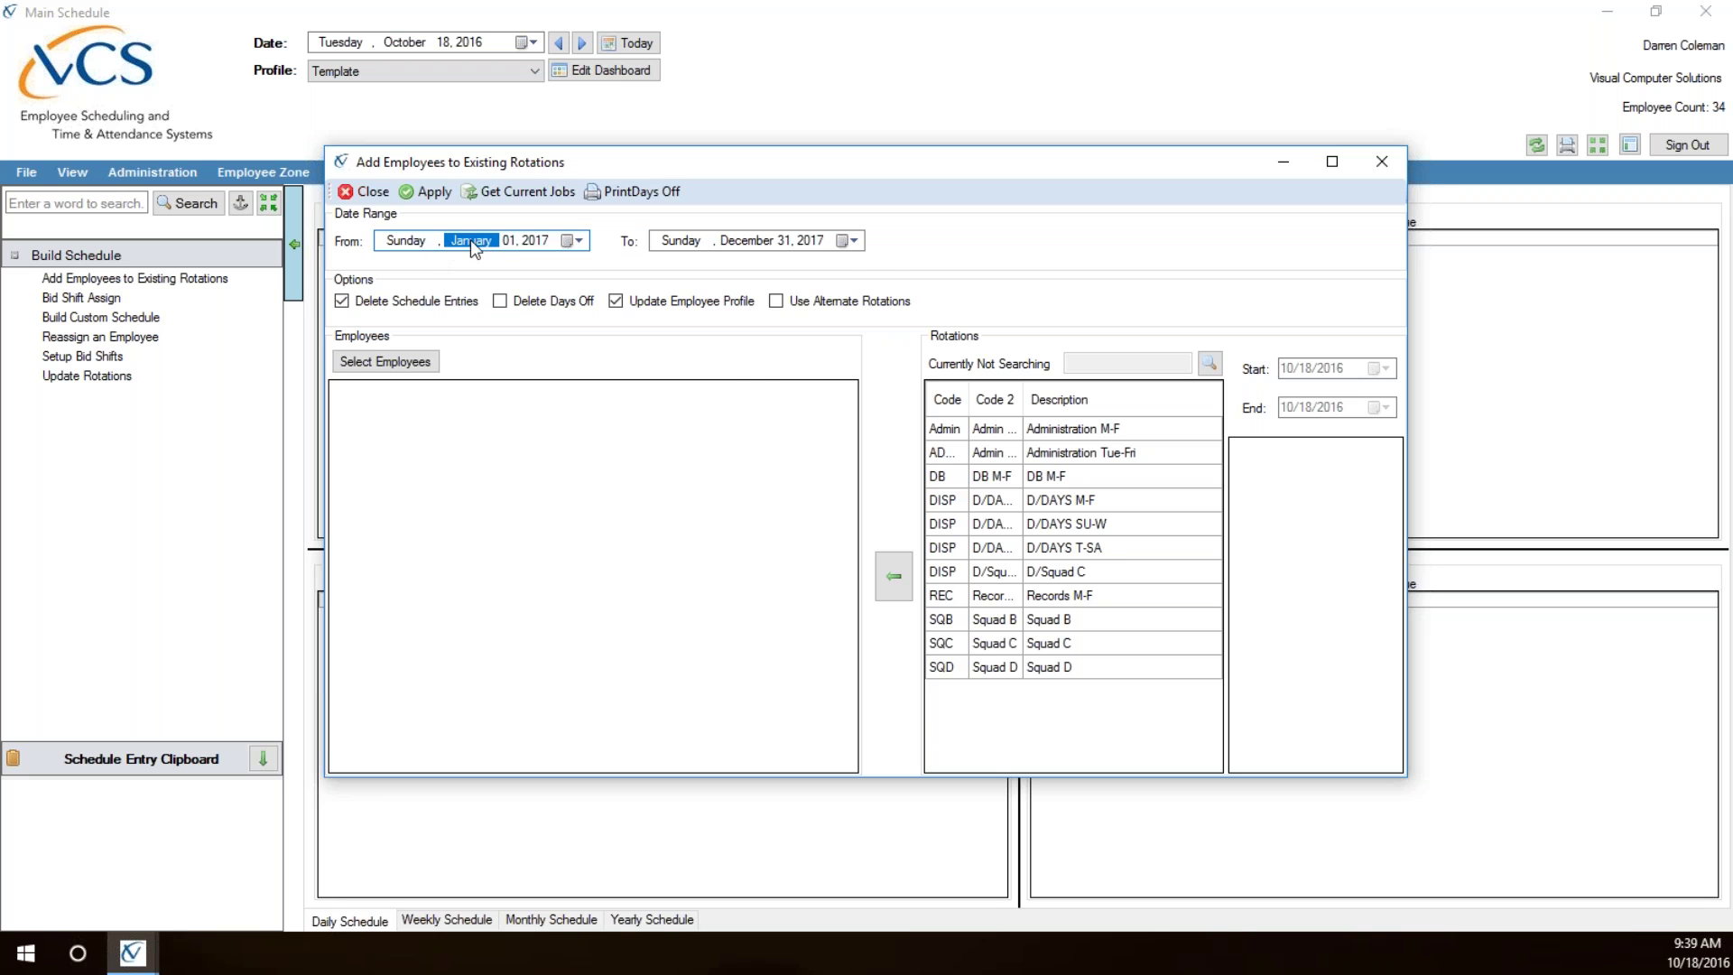
pyautogui.click(853, 240)
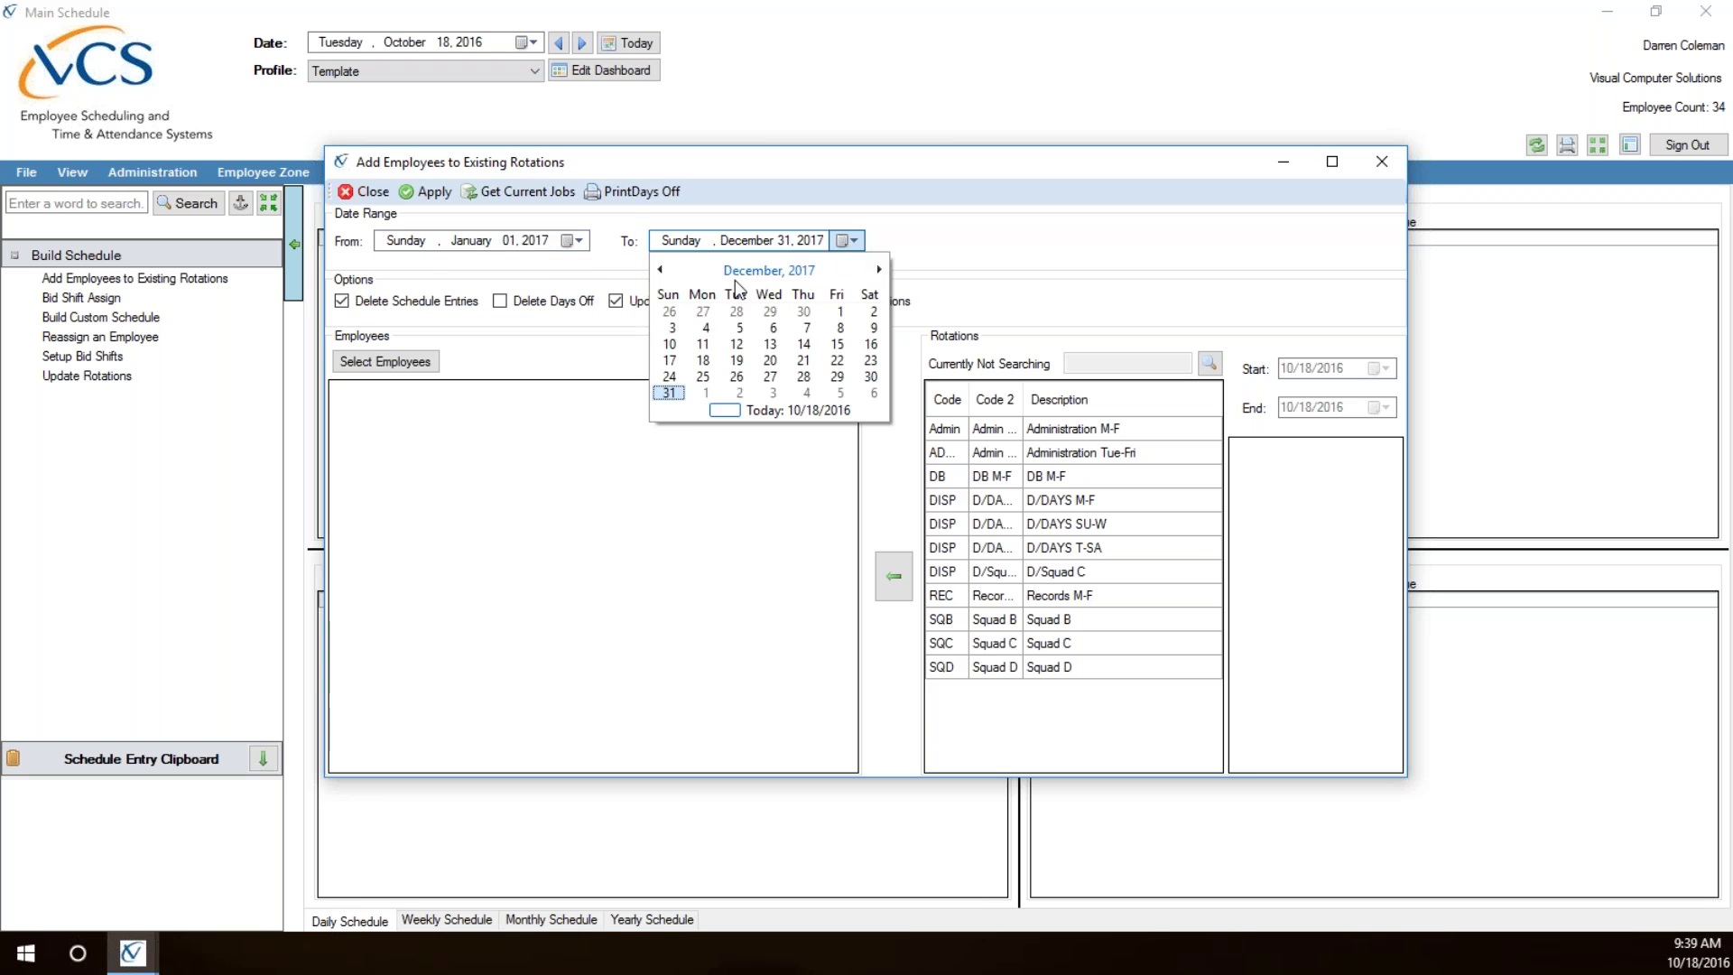
pyautogui.click(745, 271)
pyautogui.click(684, 305)
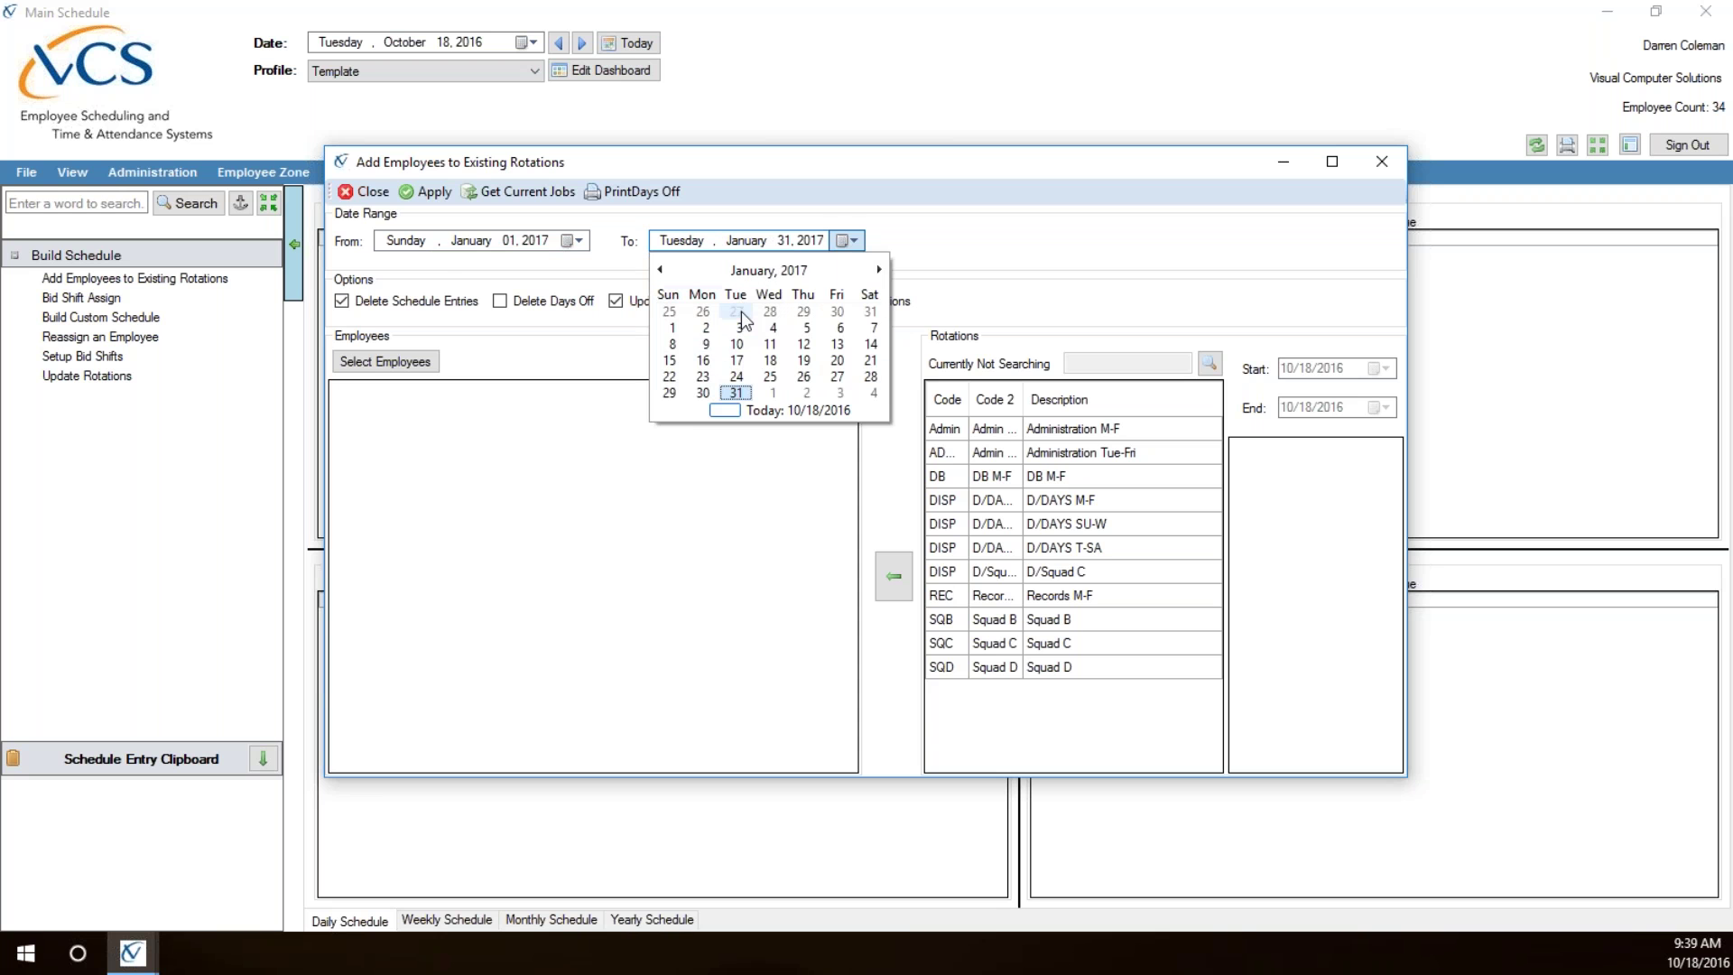
pyautogui.click(679, 348)
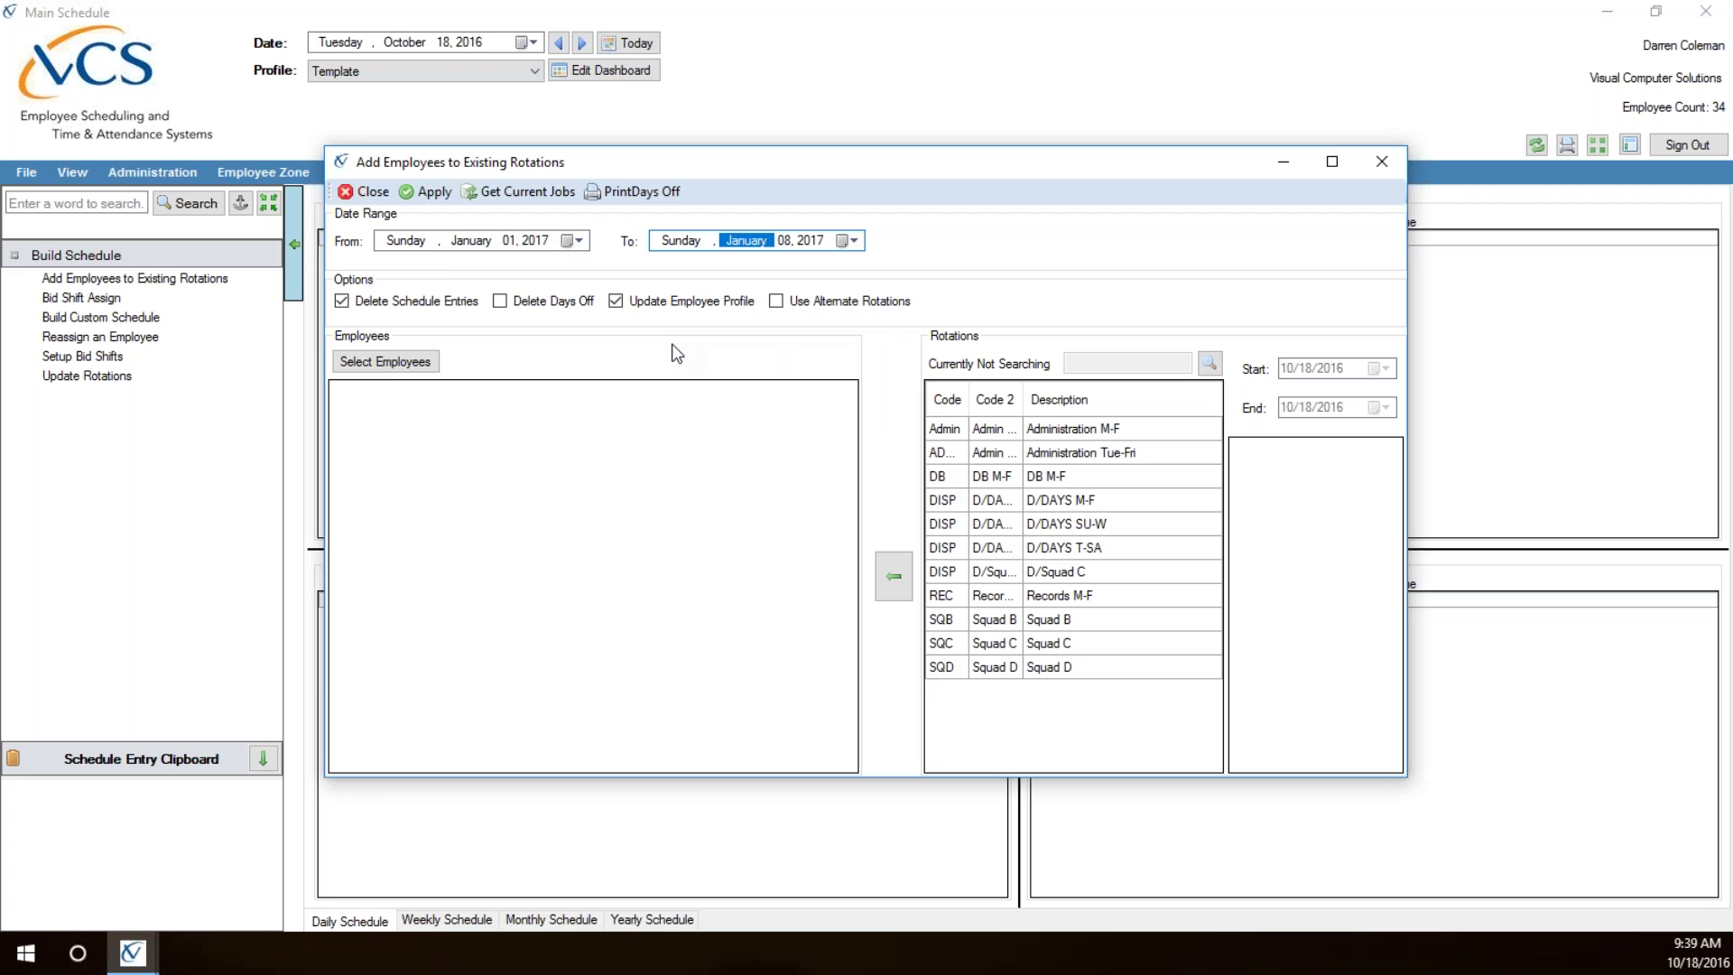
# Filter the employee lookup by the Squad A group and add all of its employees to the rotation list.
pyautogui.click(393, 365)
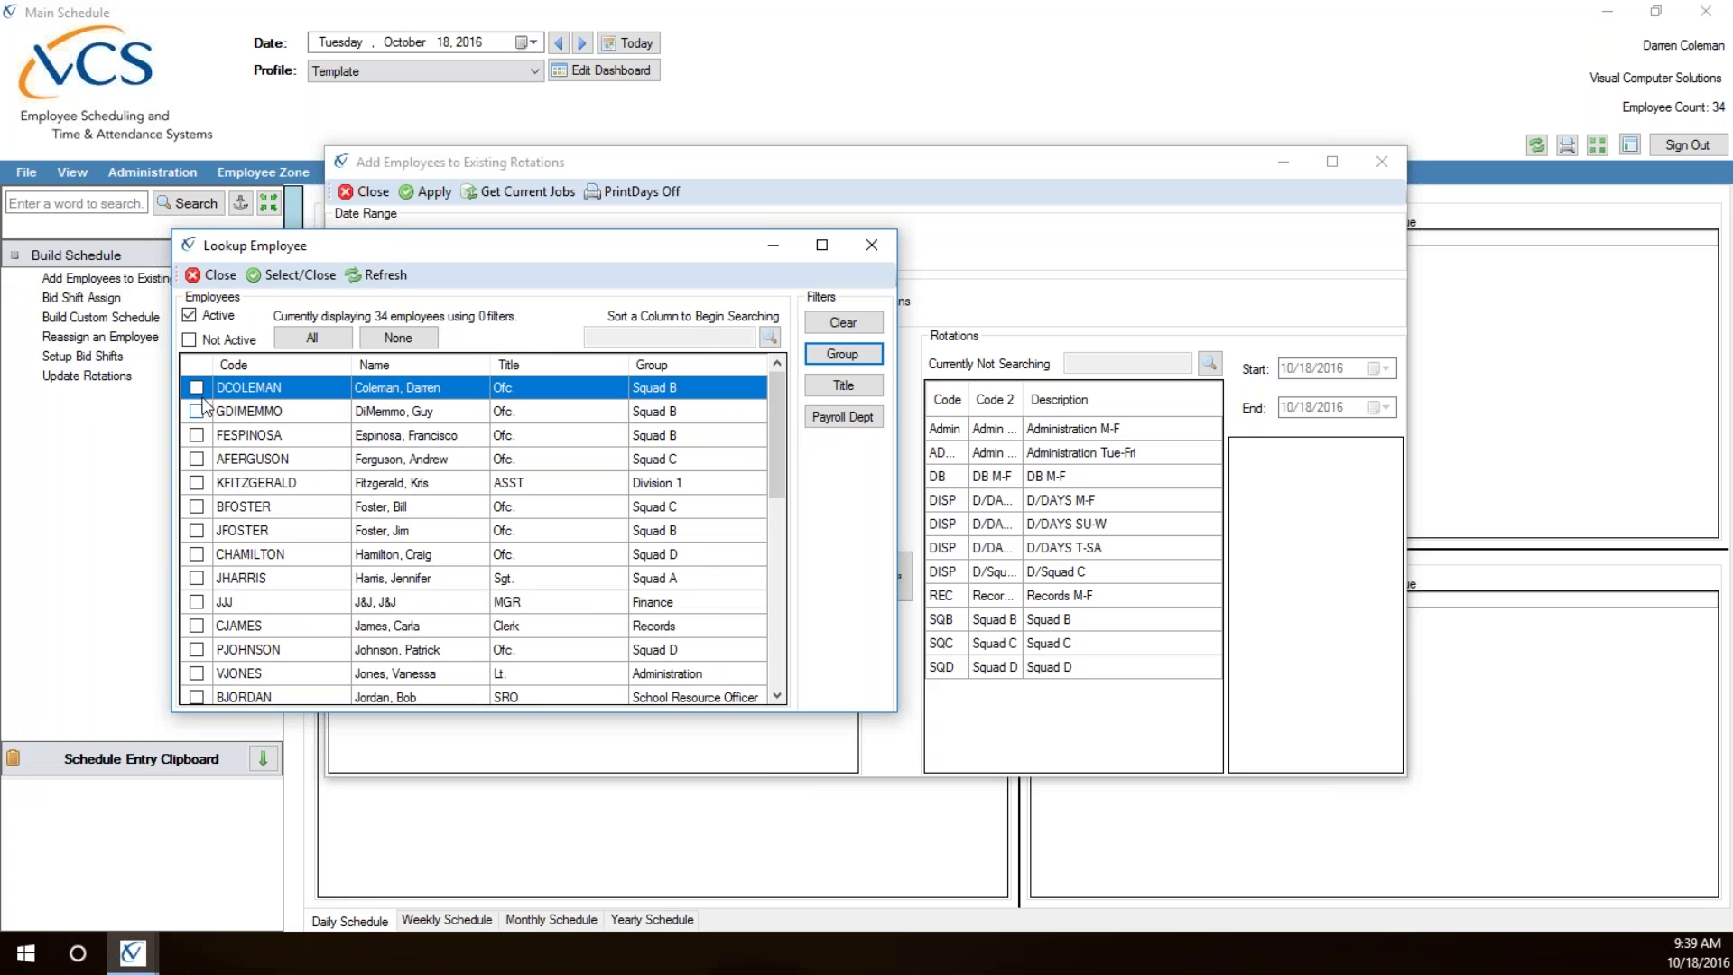
pyautogui.click(835, 363)
pyautogui.click(393, 601)
pyautogui.click(514, 359)
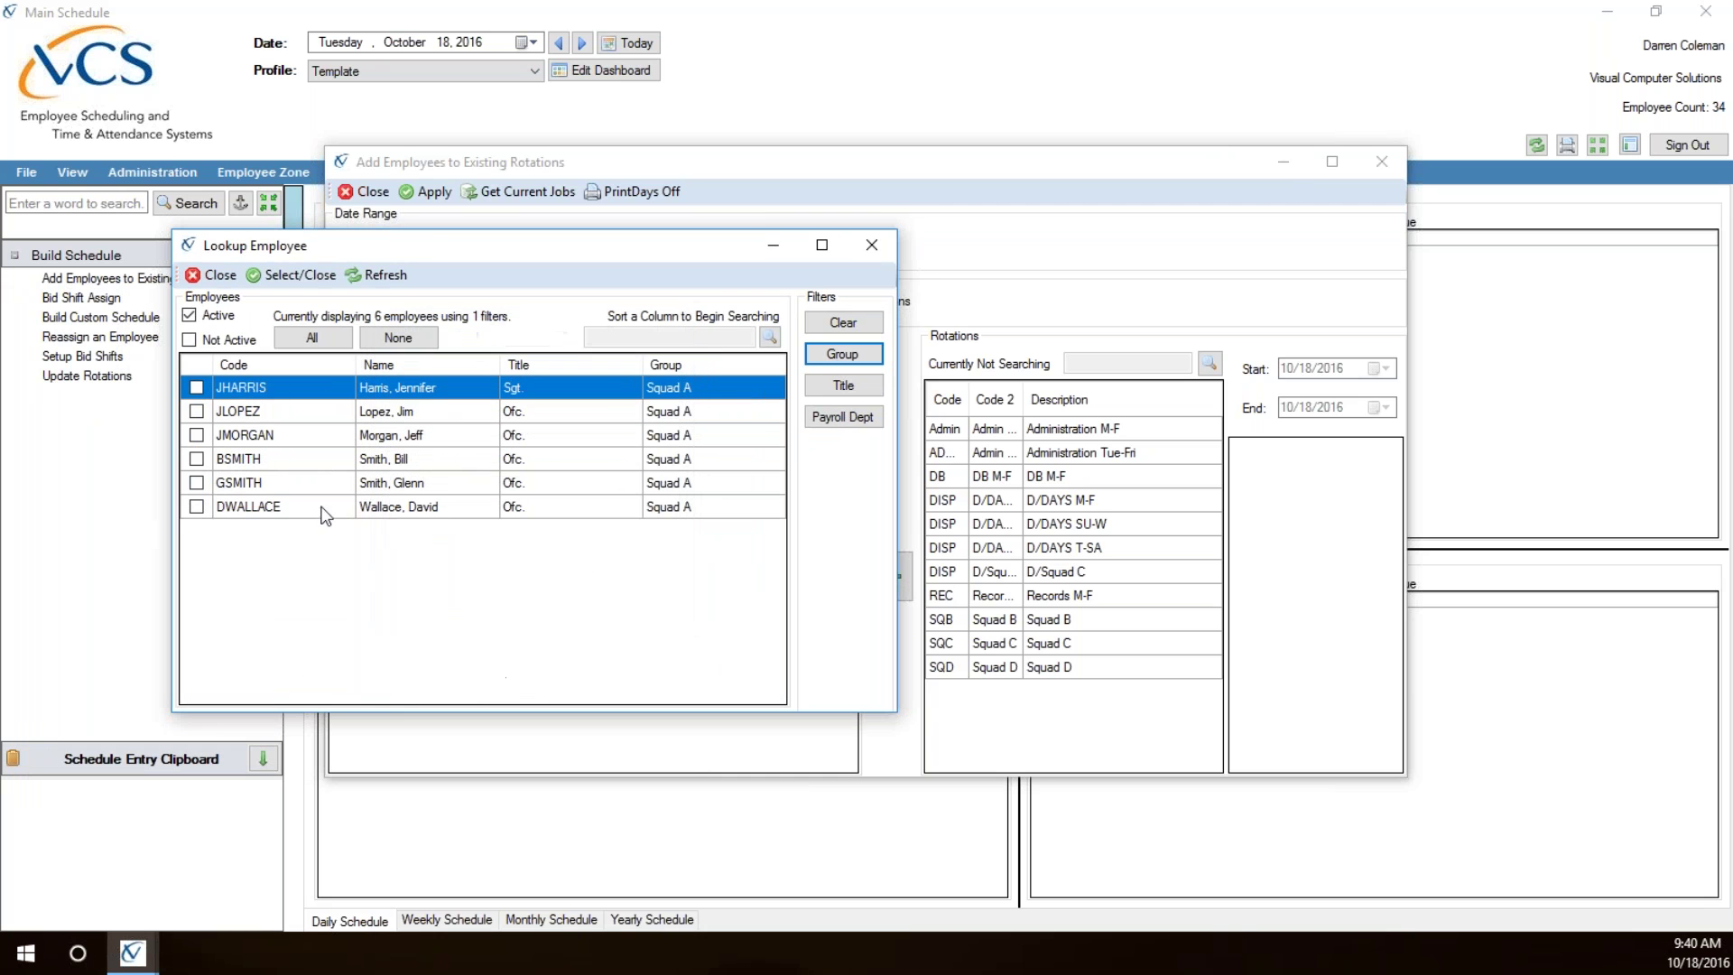
pyautogui.click(309, 338)
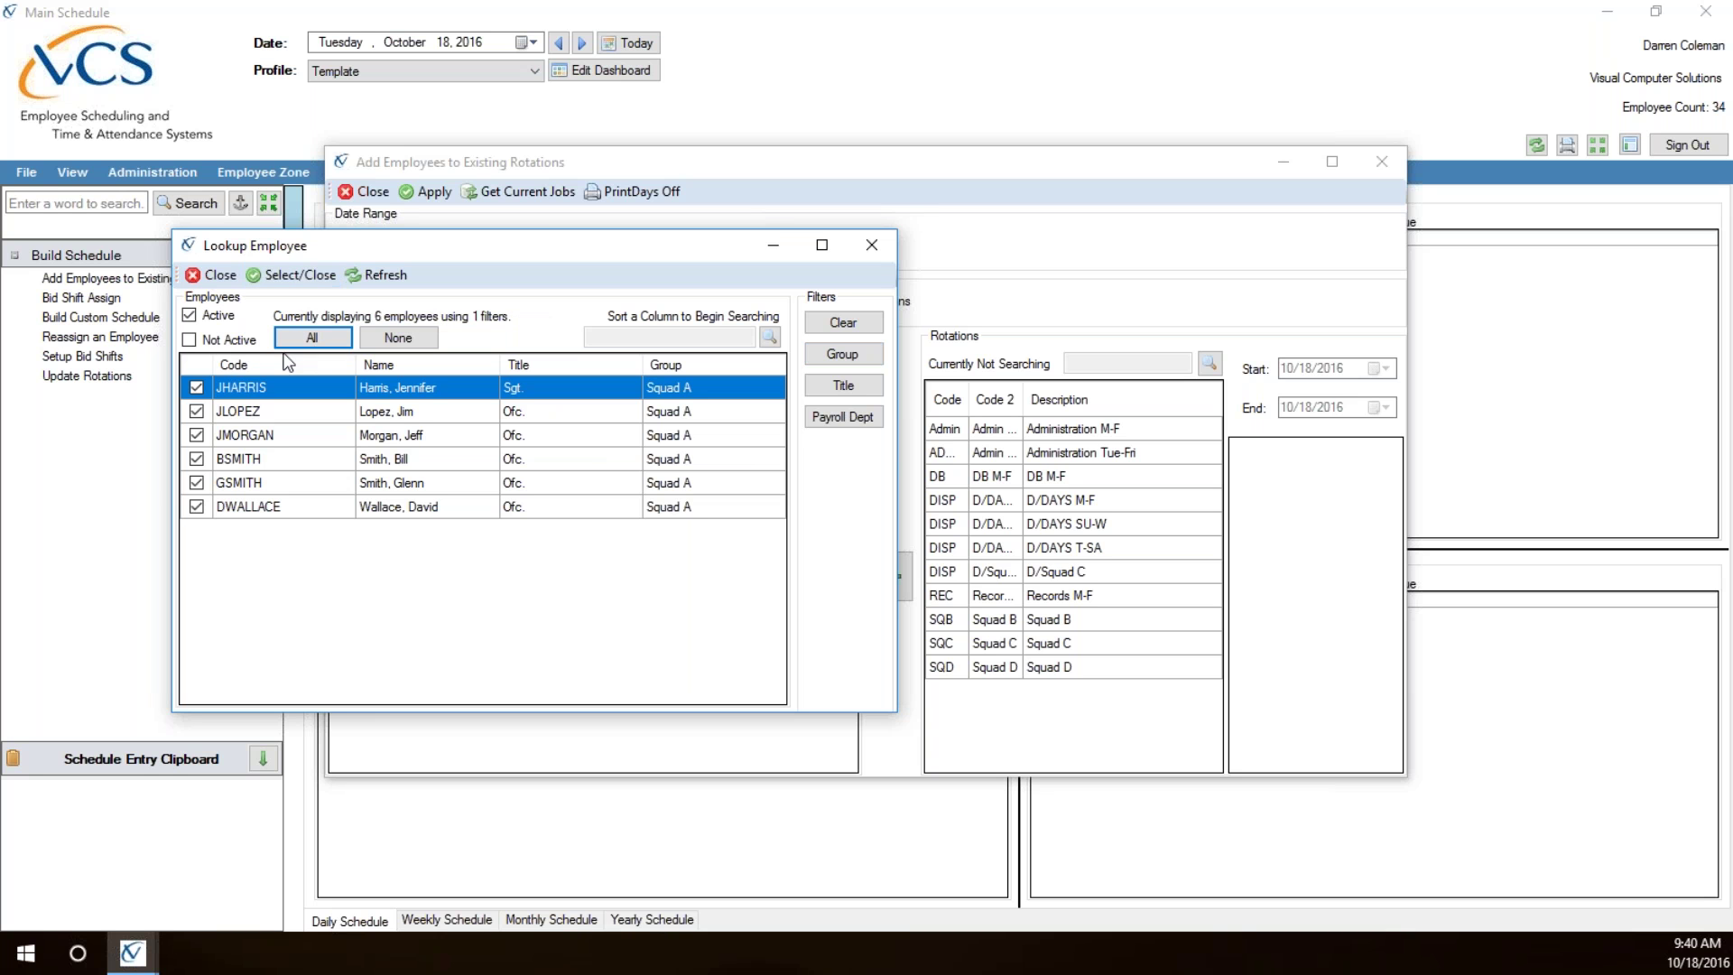
pyautogui.click(285, 275)
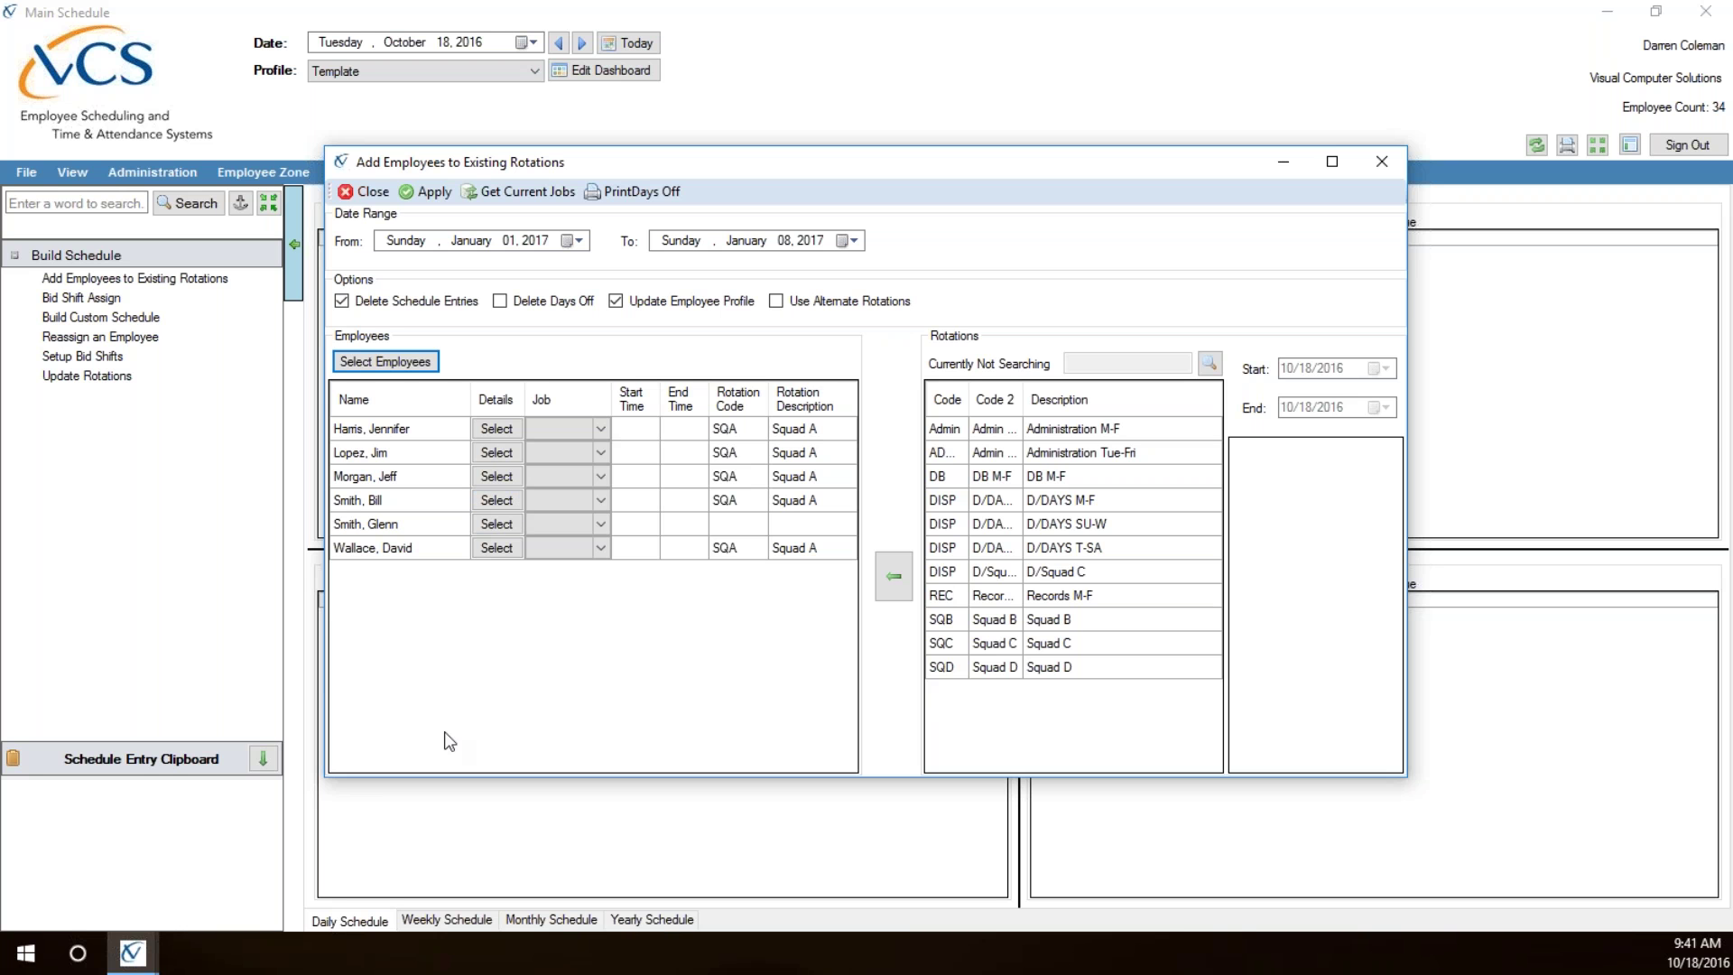
# Apply the rotations to the selected Squad A employees and dismiss the confirmation.
pyautogui.click(383, 369)
pyautogui.click(426, 198)
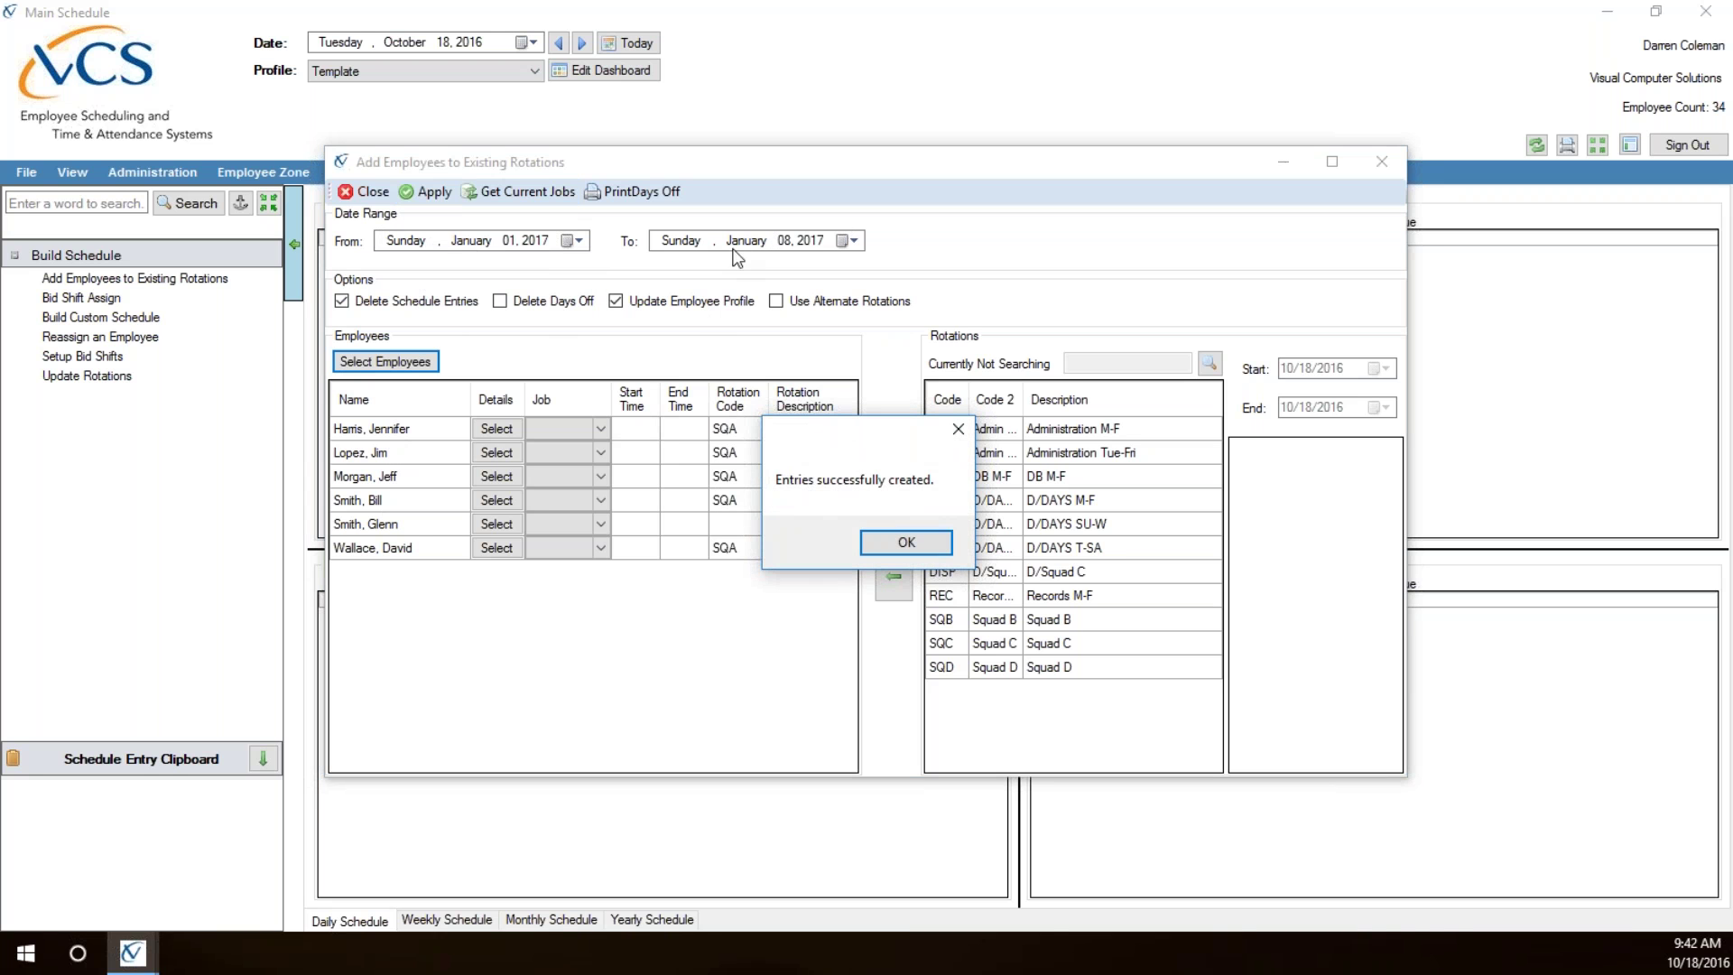
pyautogui.click(924, 539)
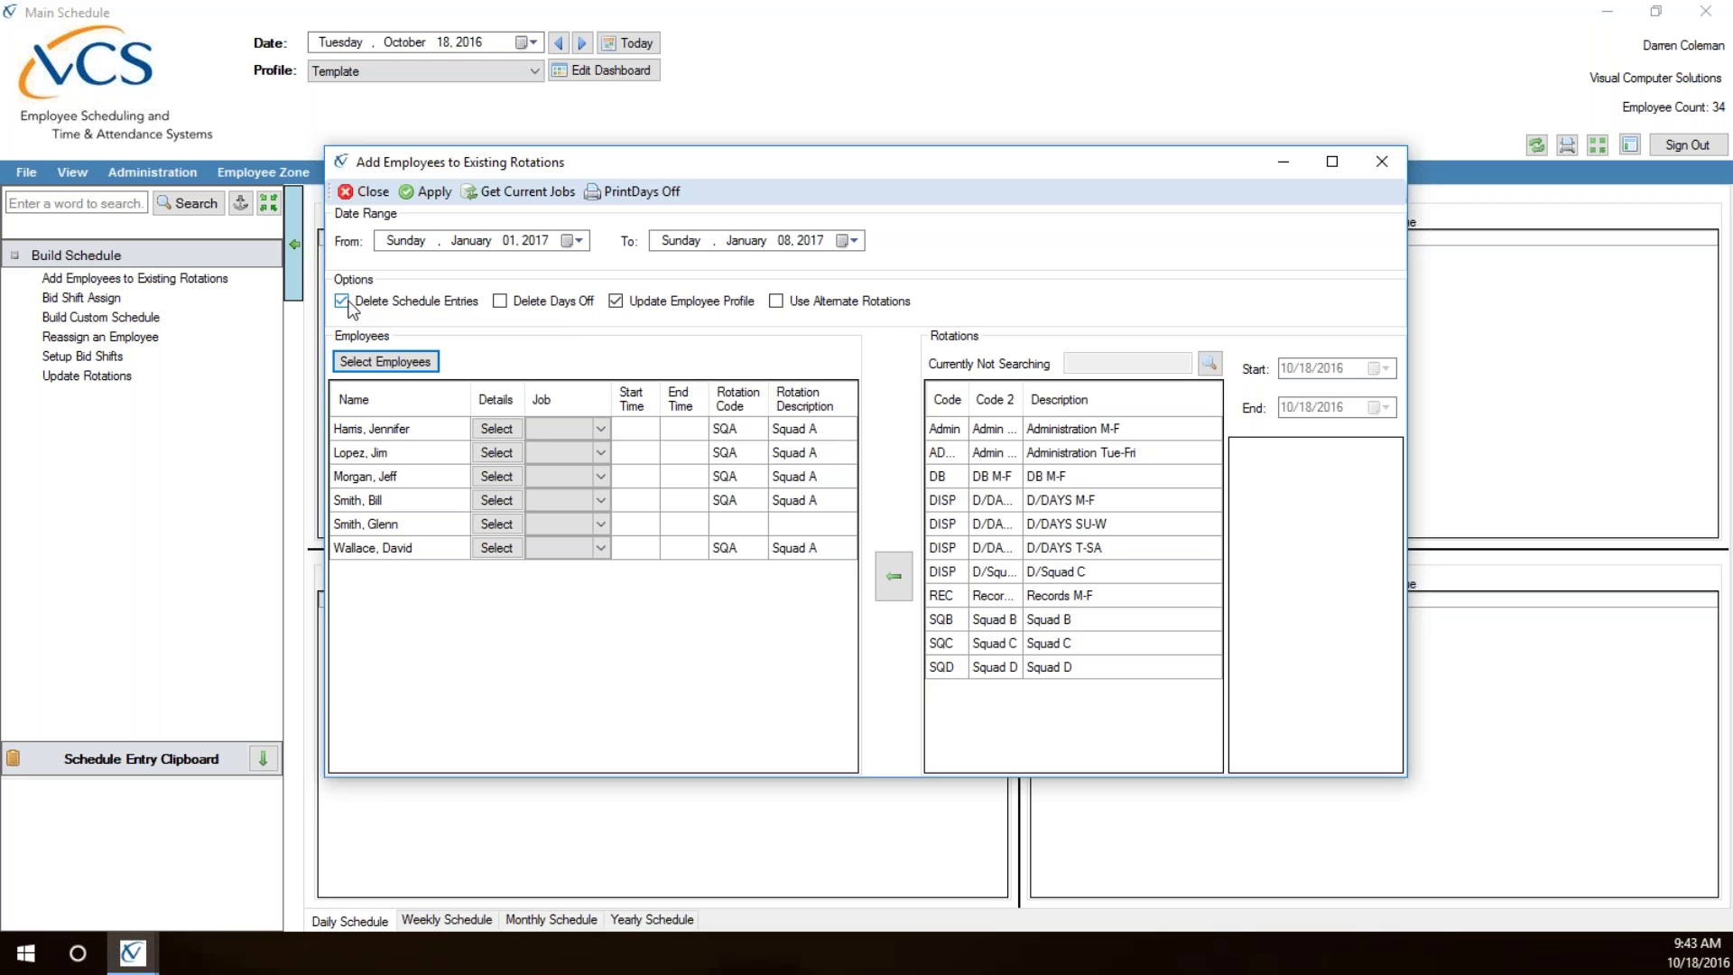
pyautogui.moveTo(572, 308)
pyautogui.moveTo(536, 314)
pyautogui.moveTo(641, 309)
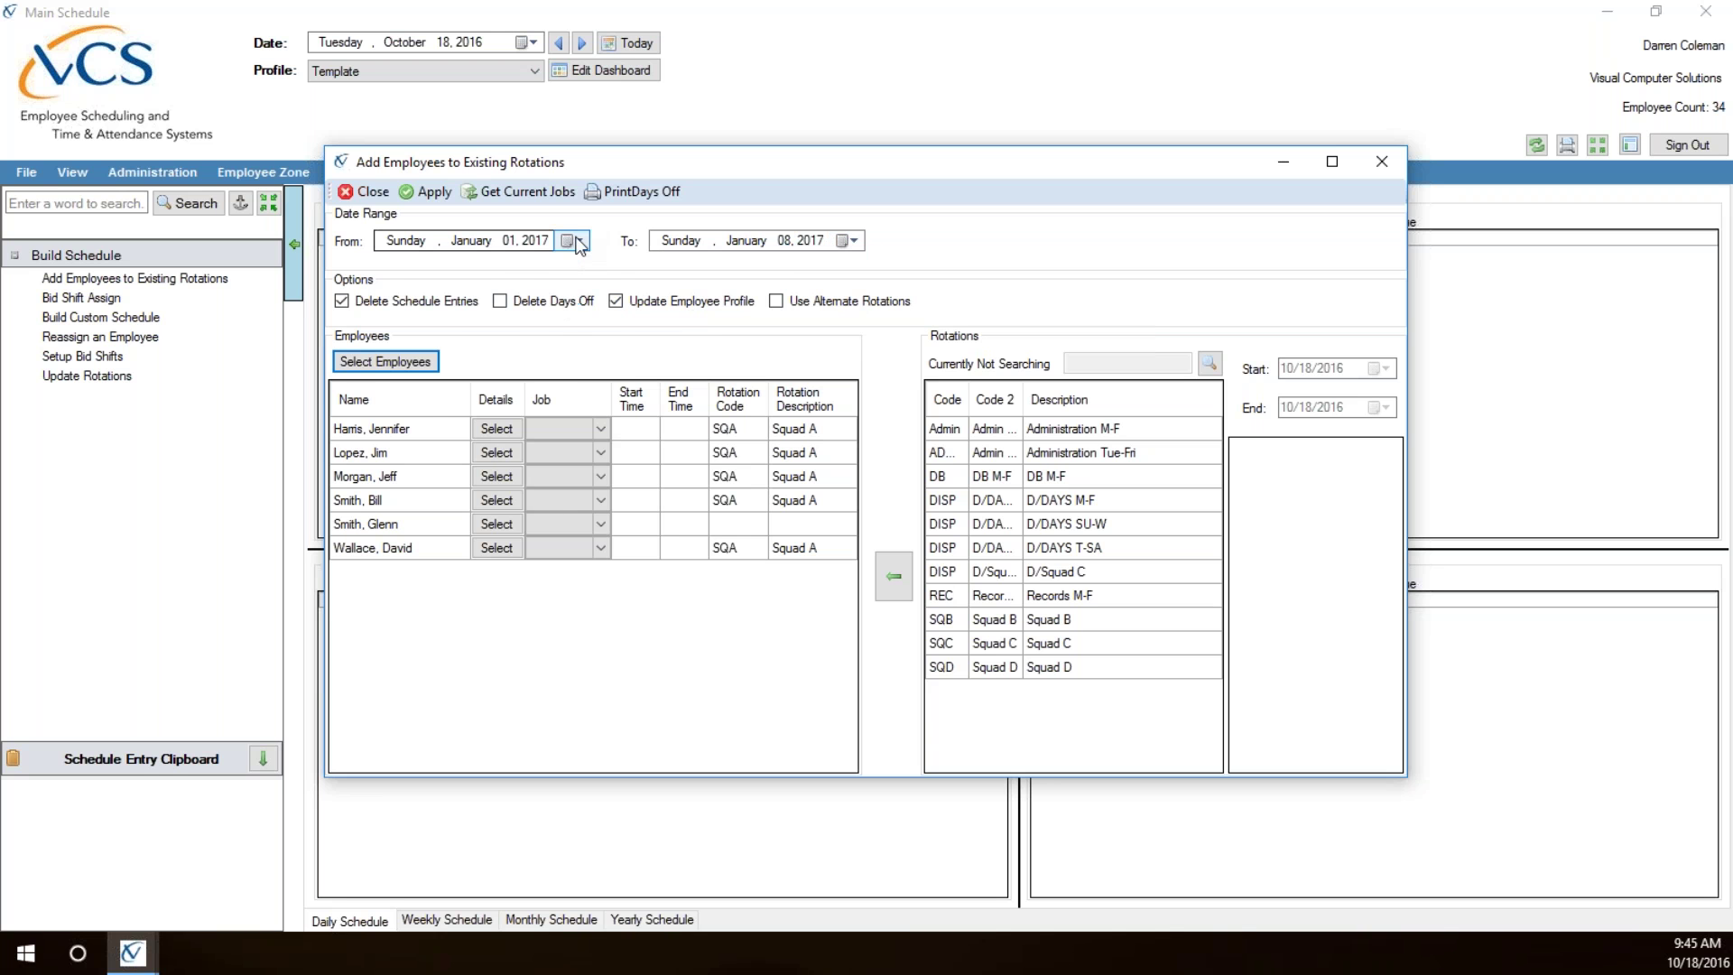
# Set the date range to run from January 9, 2017 to December 31, 2017.
pyautogui.click(580, 240)
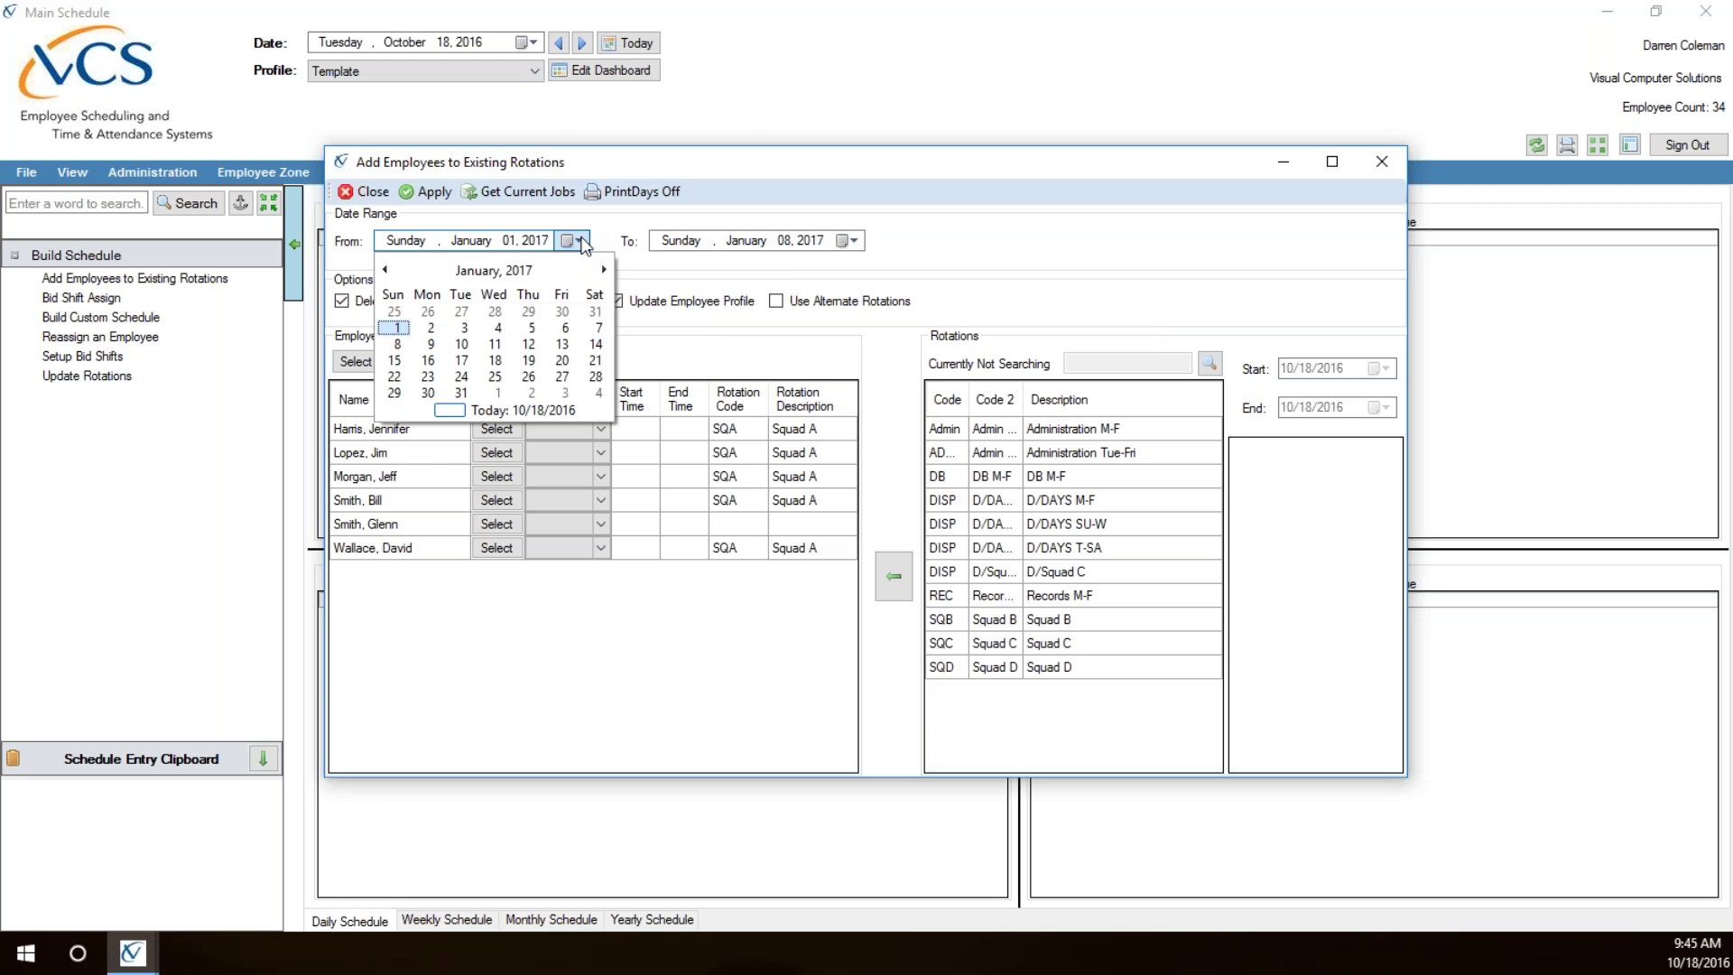
pyautogui.click(434, 343)
pyautogui.click(849, 240)
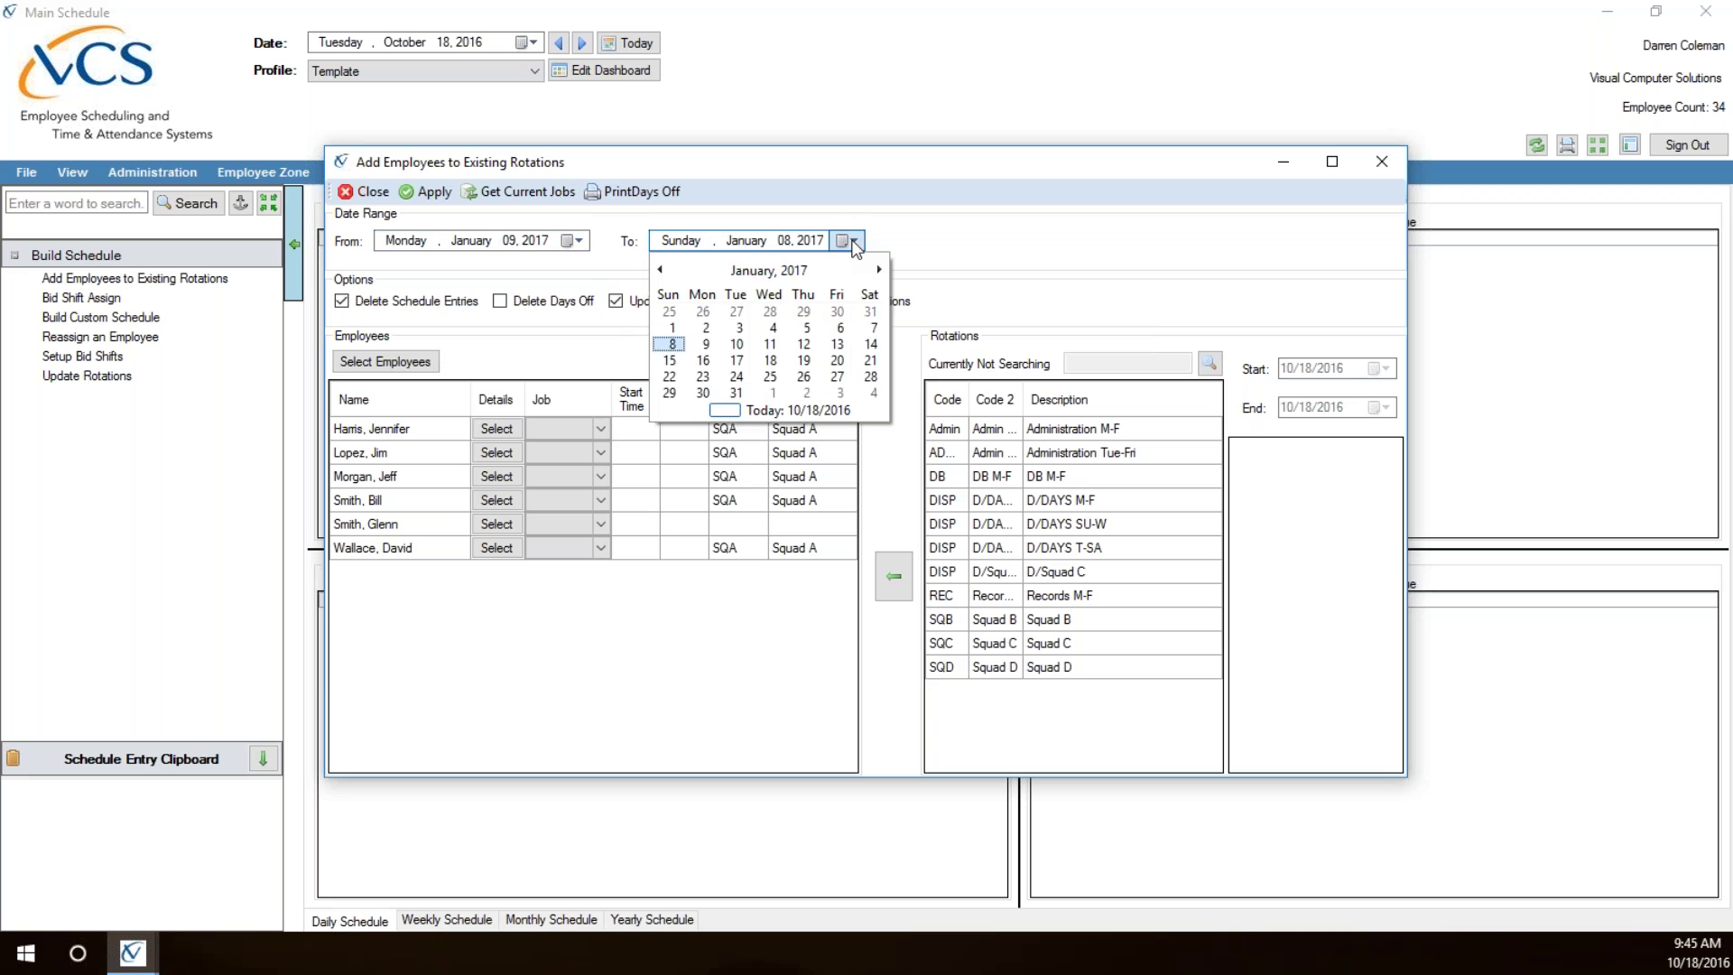
pyautogui.click(752, 270)
pyautogui.click(853, 381)
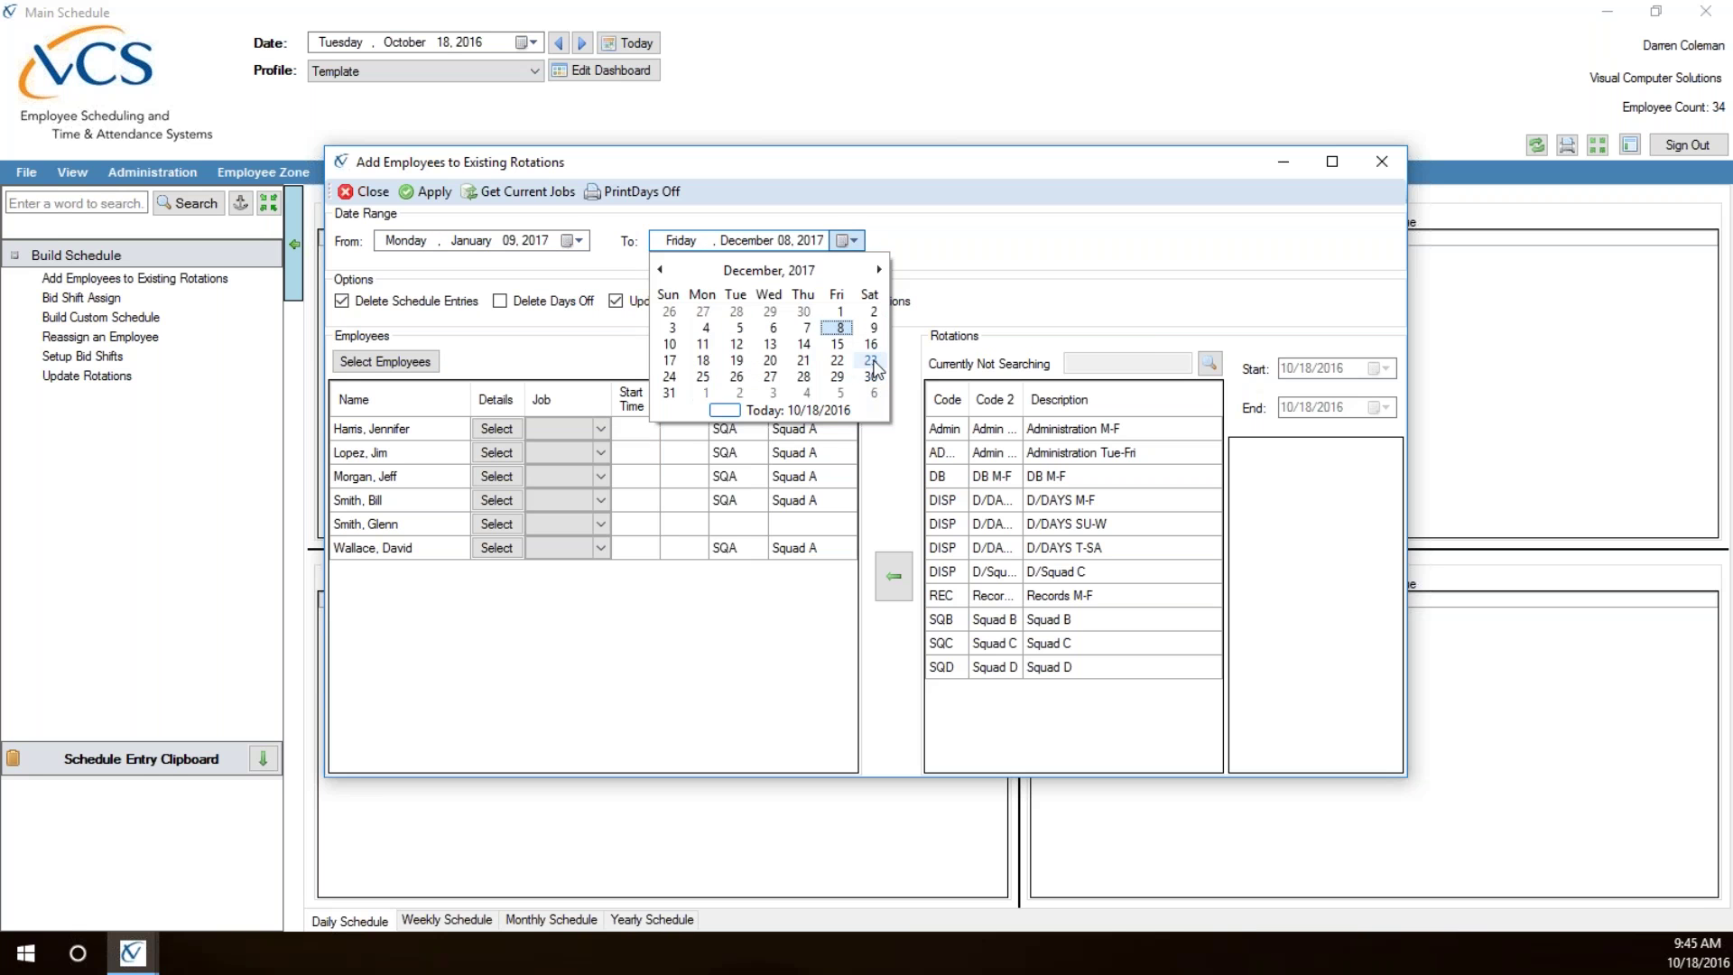
pyautogui.click(670, 393)
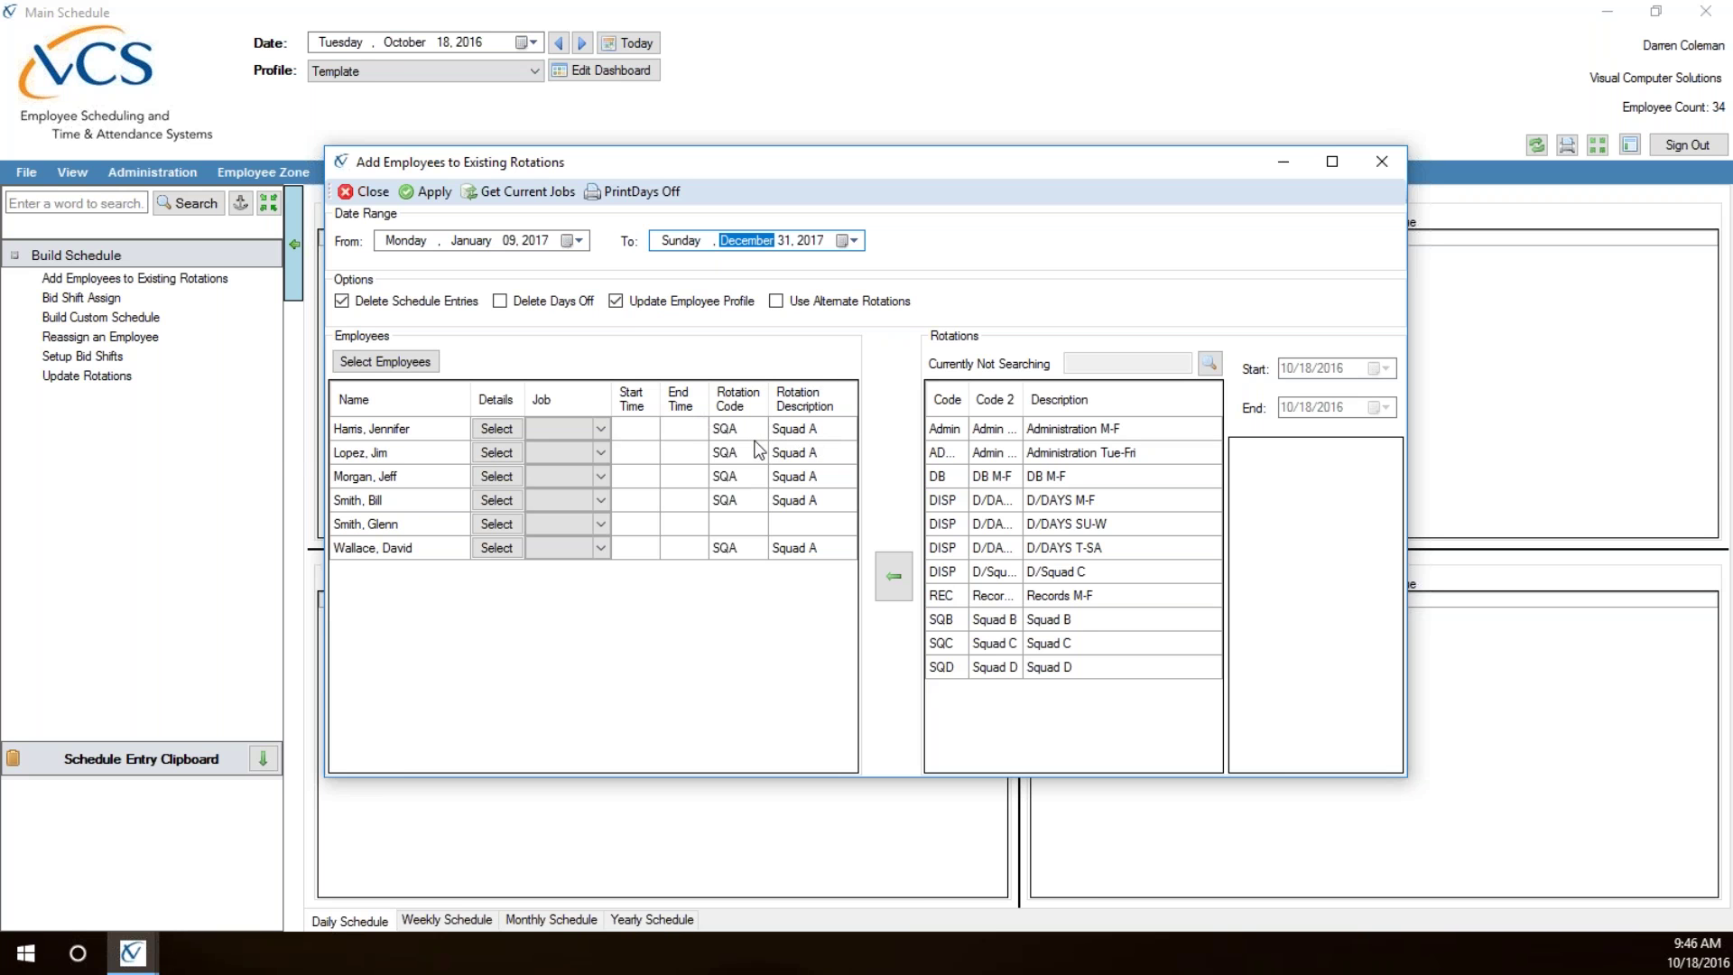
# Assign the Squad B rotation to the first, second, third and fifth employees in the list.
pyautogui.click(802, 431)
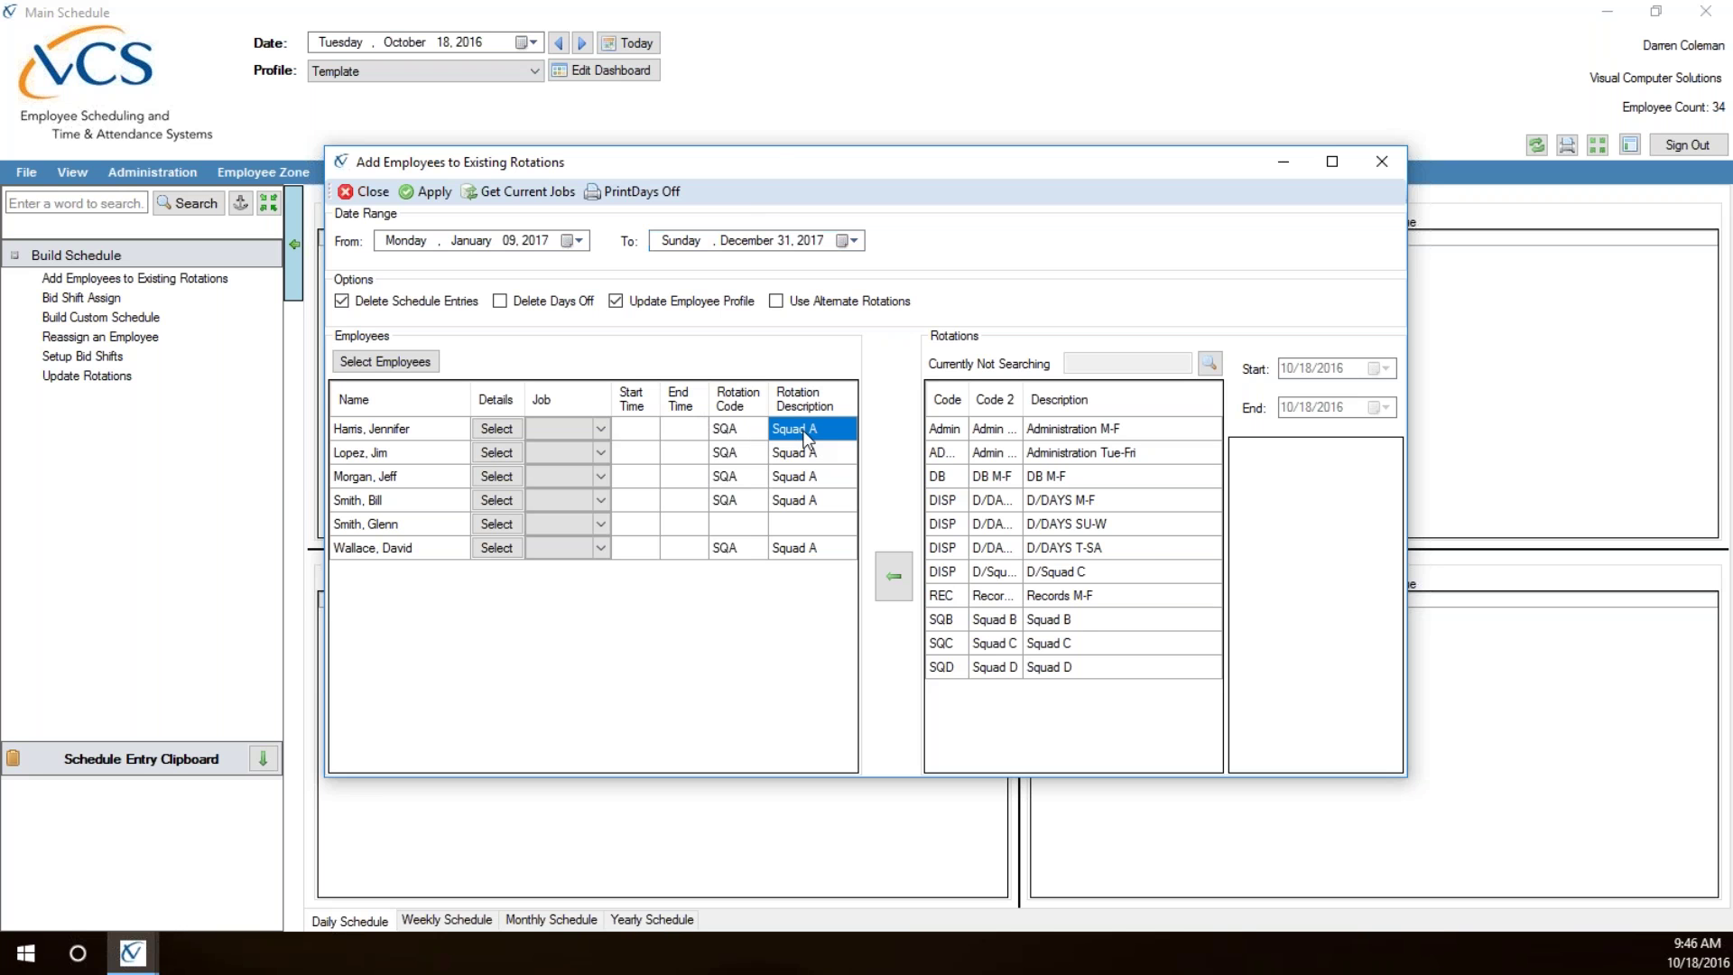
pyautogui.click(1054, 623)
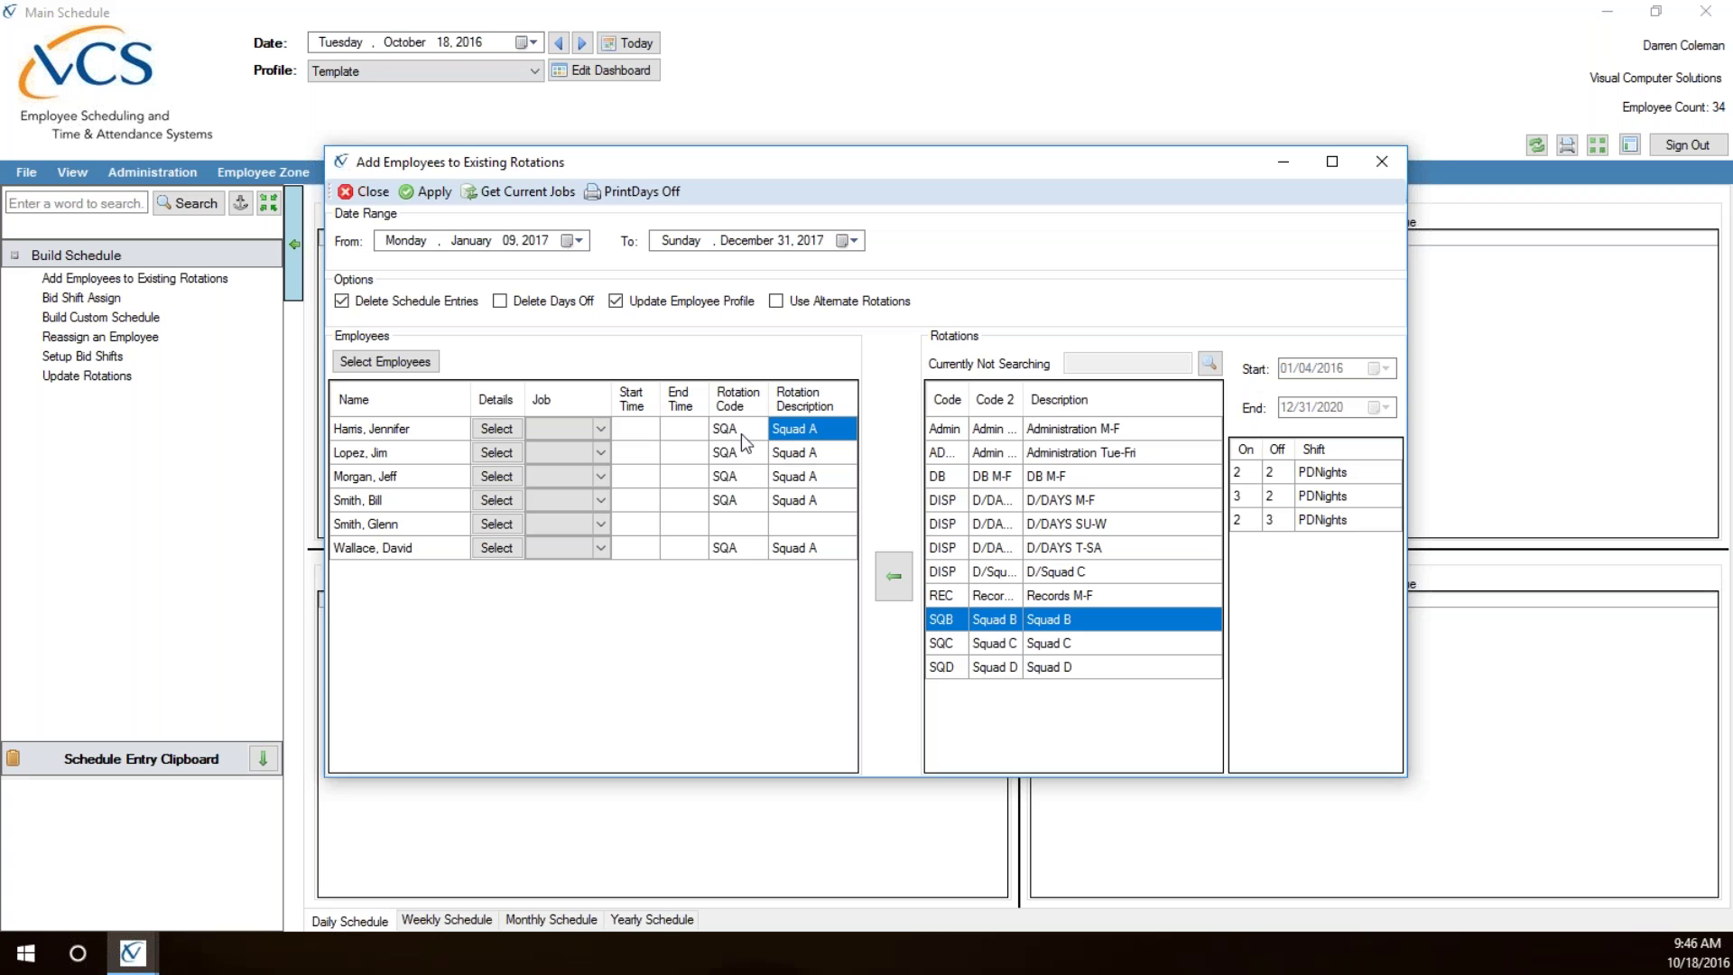
pyautogui.click(897, 582)
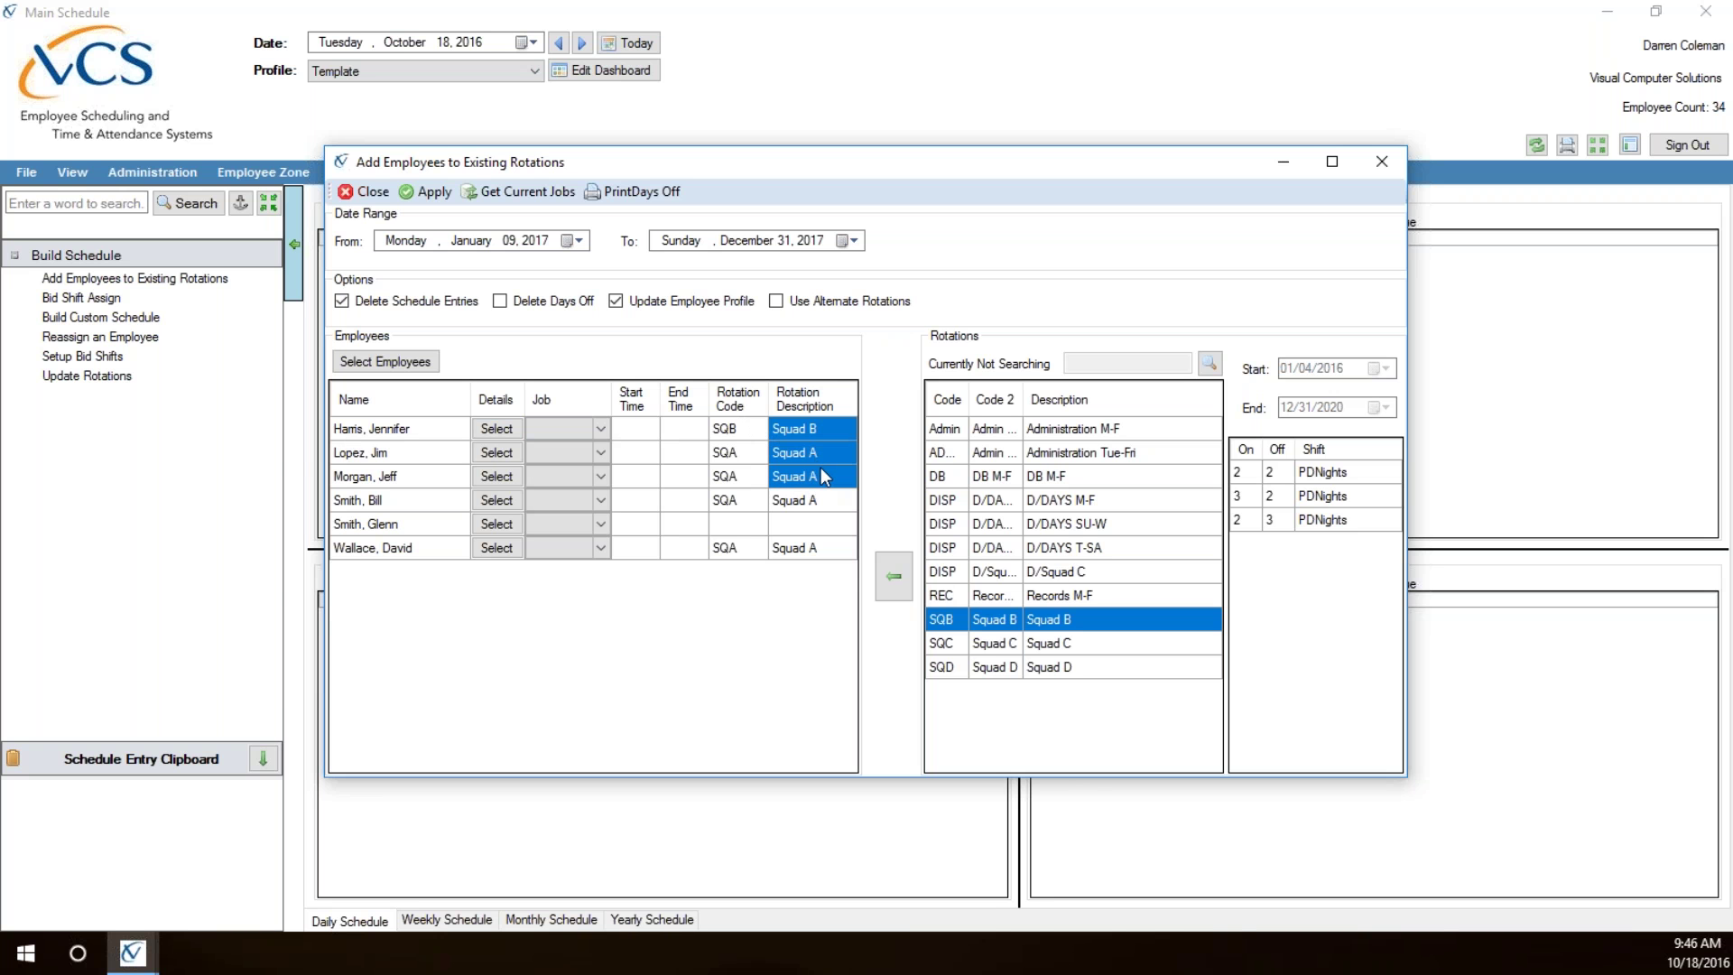
pyautogui.keyDown('ctrl'); pyautogui.click(810, 529); pyautogui.keyUp('ctrl')
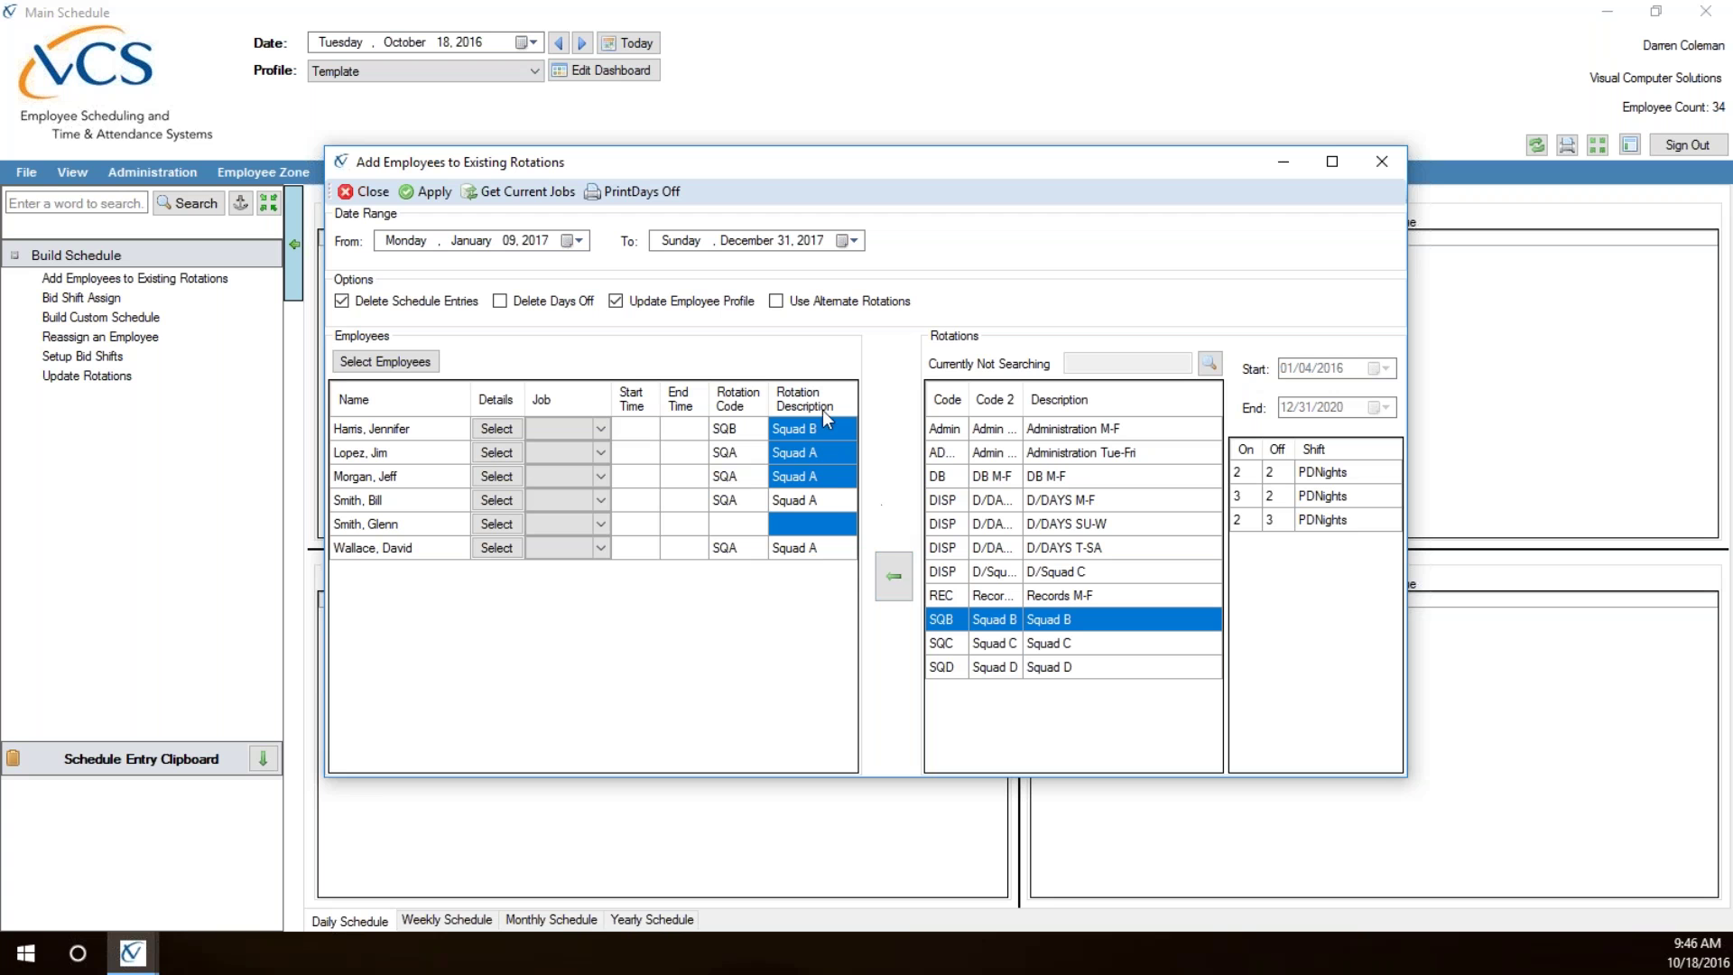
pyautogui.click(894, 576)
# Give the first listed employee a start time of 0600, an end time of 1600 and the job Zone1.
pyautogui.click(638, 433)
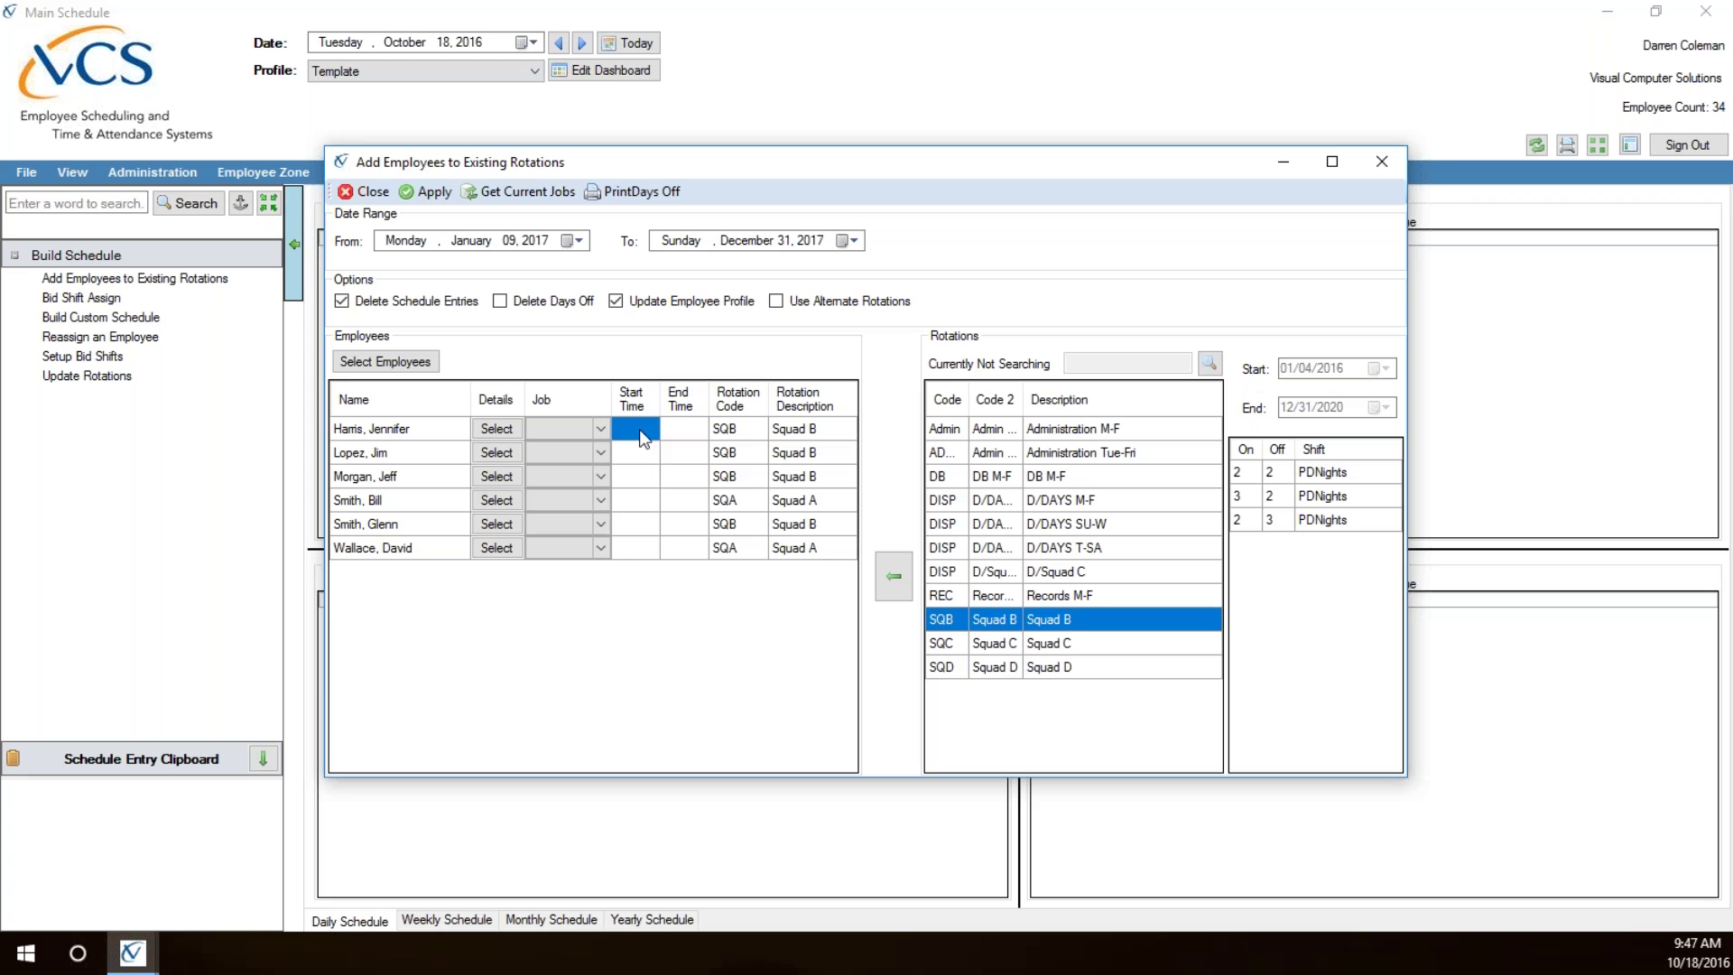
pyautogui.write('0600')
pyautogui.click(684, 434)
pyautogui.write('1600')
pyautogui.click(600, 427)
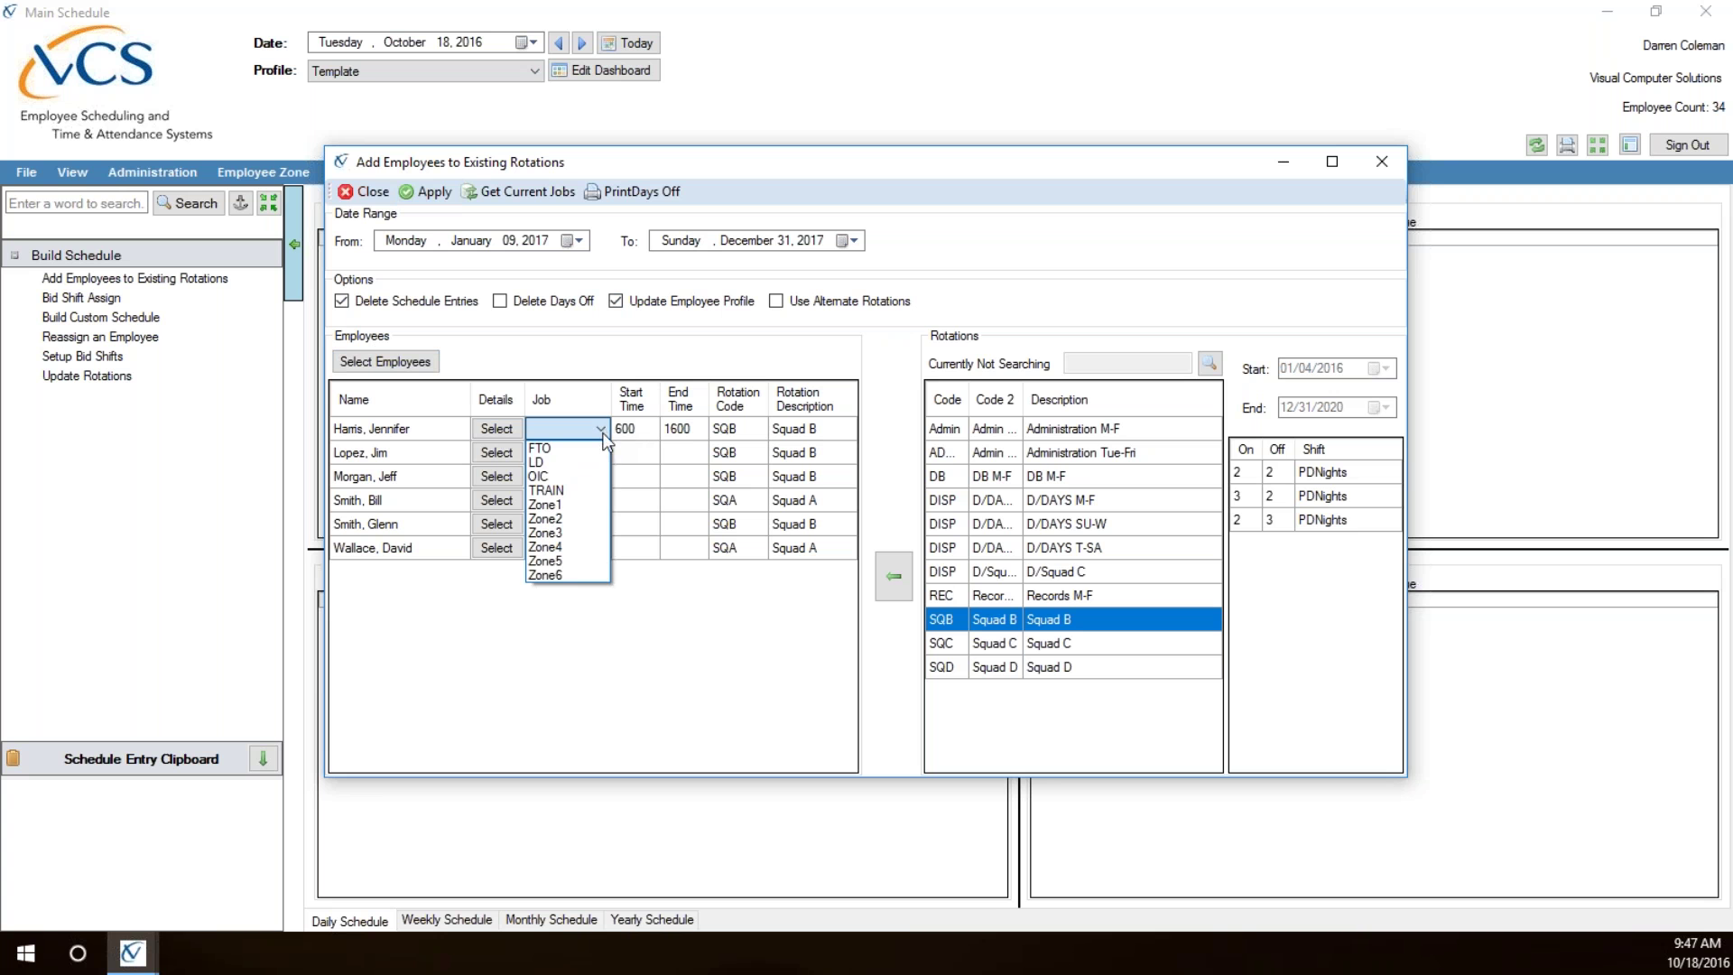
pyautogui.click(587, 503)
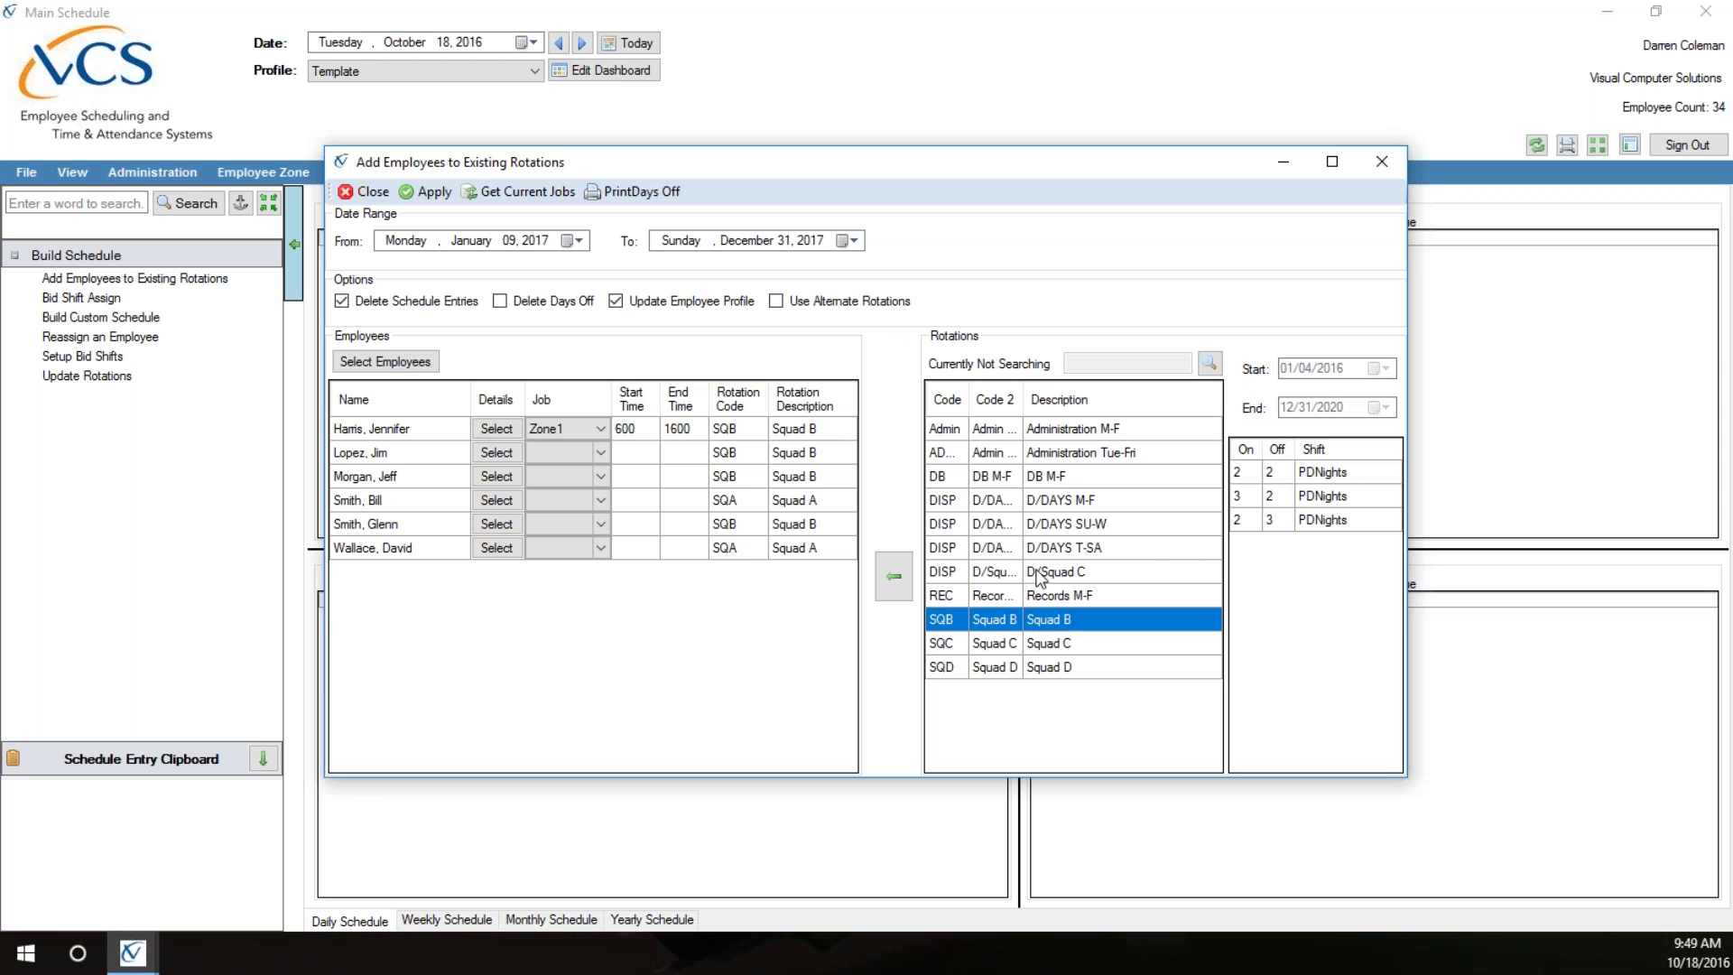
# Examine the date limits and on/off patterns of the Squad C, Administration M-F, Administration Tue-Fri and DB M-F rotations.
pyautogui.click(1046, 647)
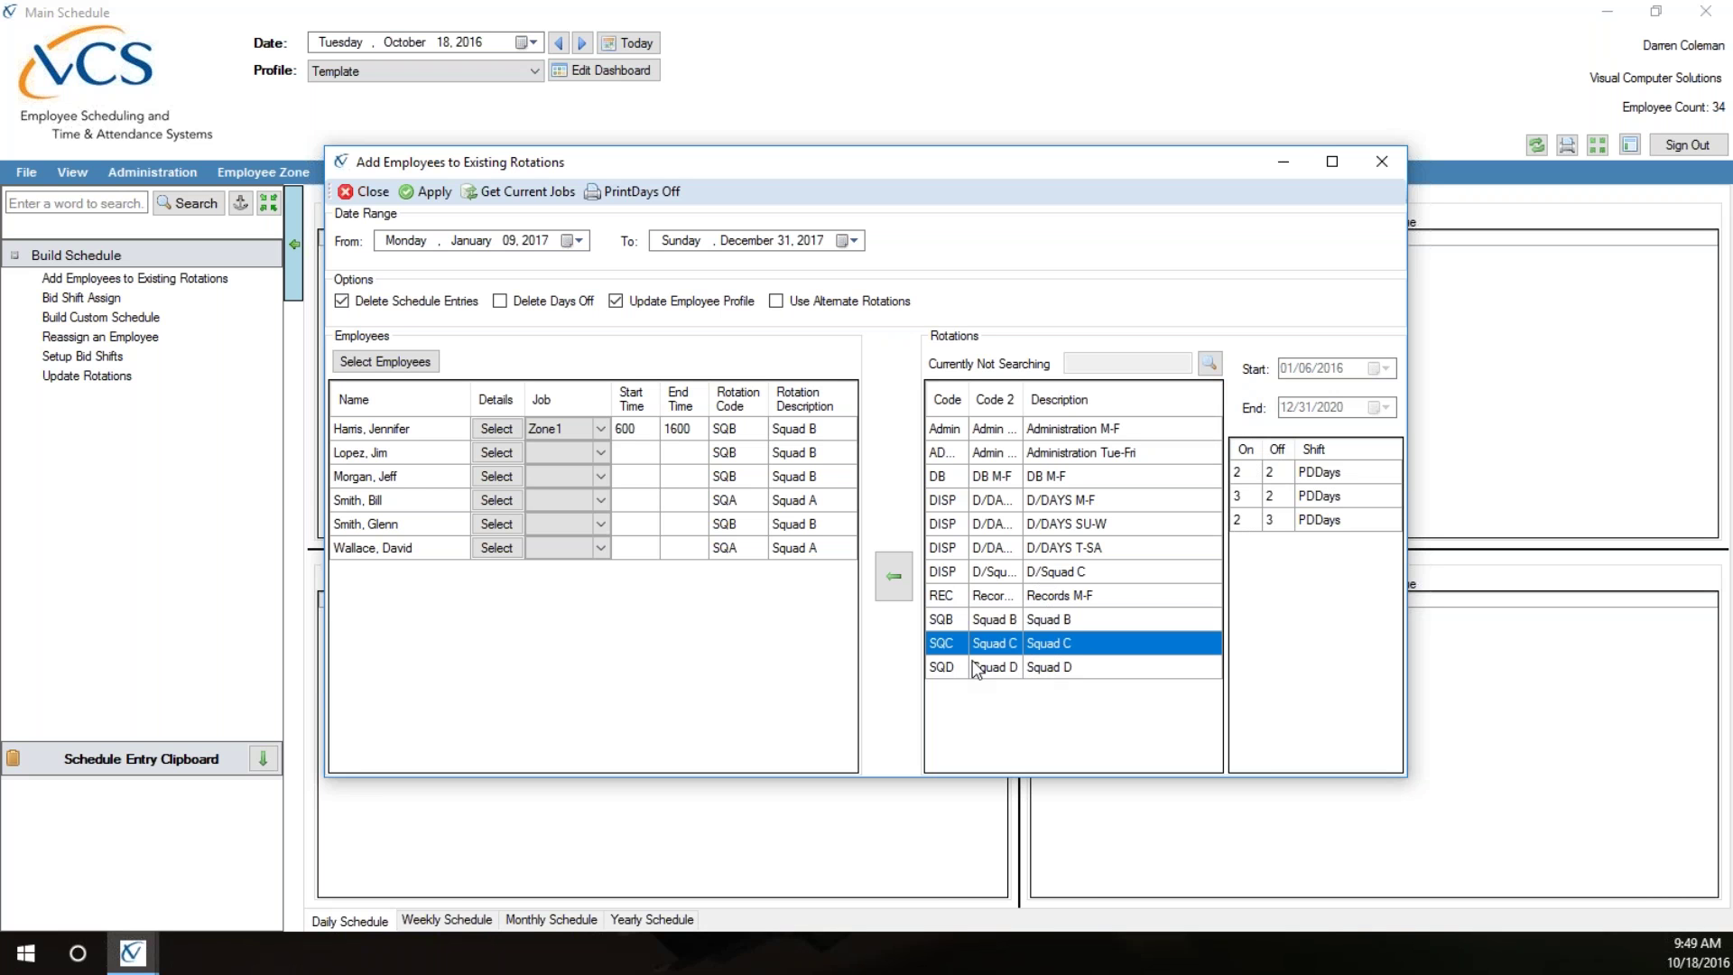
pyautogui.click(998, 429)
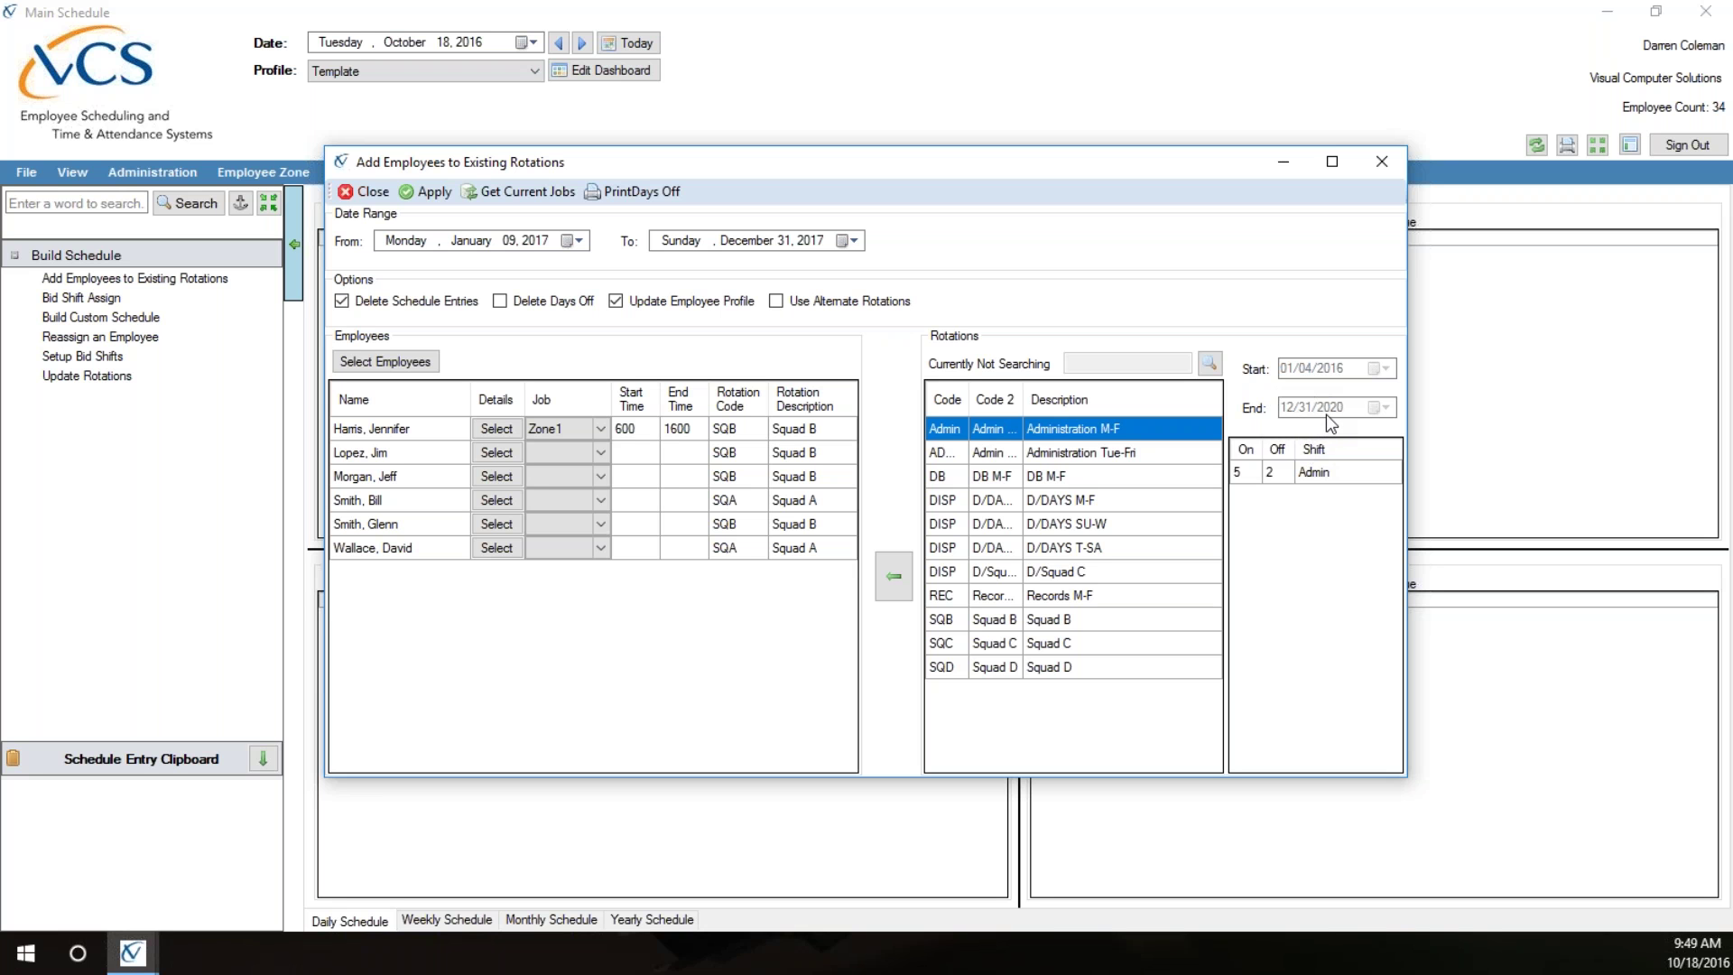
pyautogui.click(1094, 455)
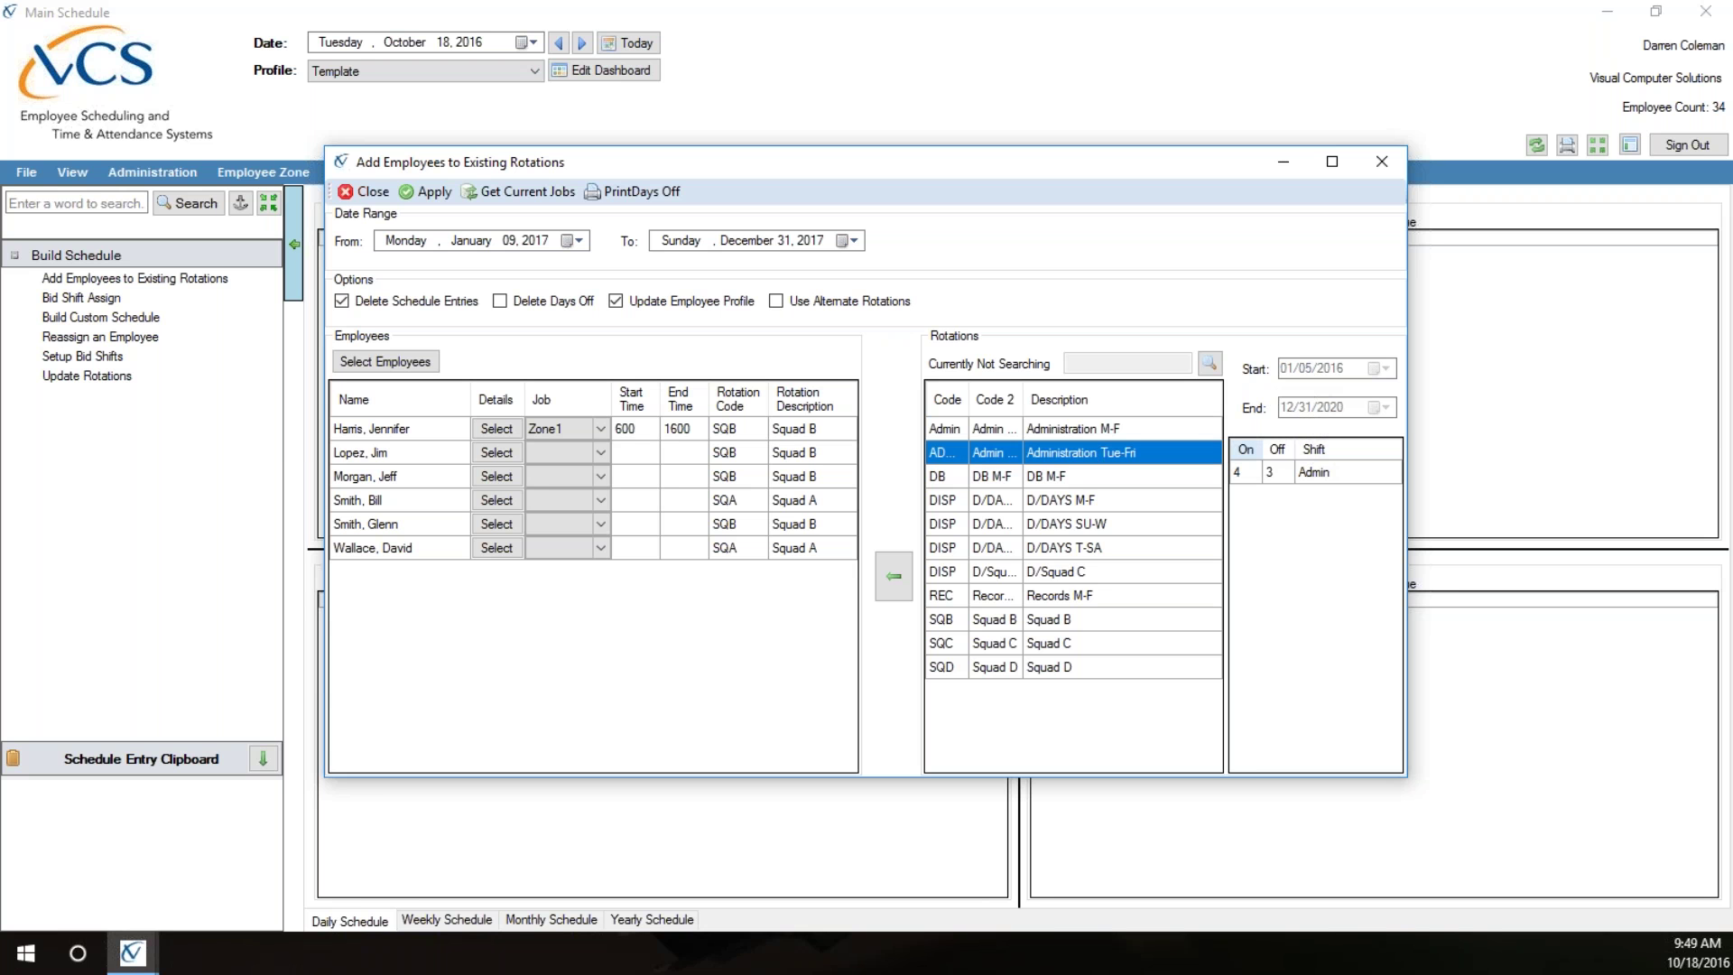
pyautogui.click(1094, 476)
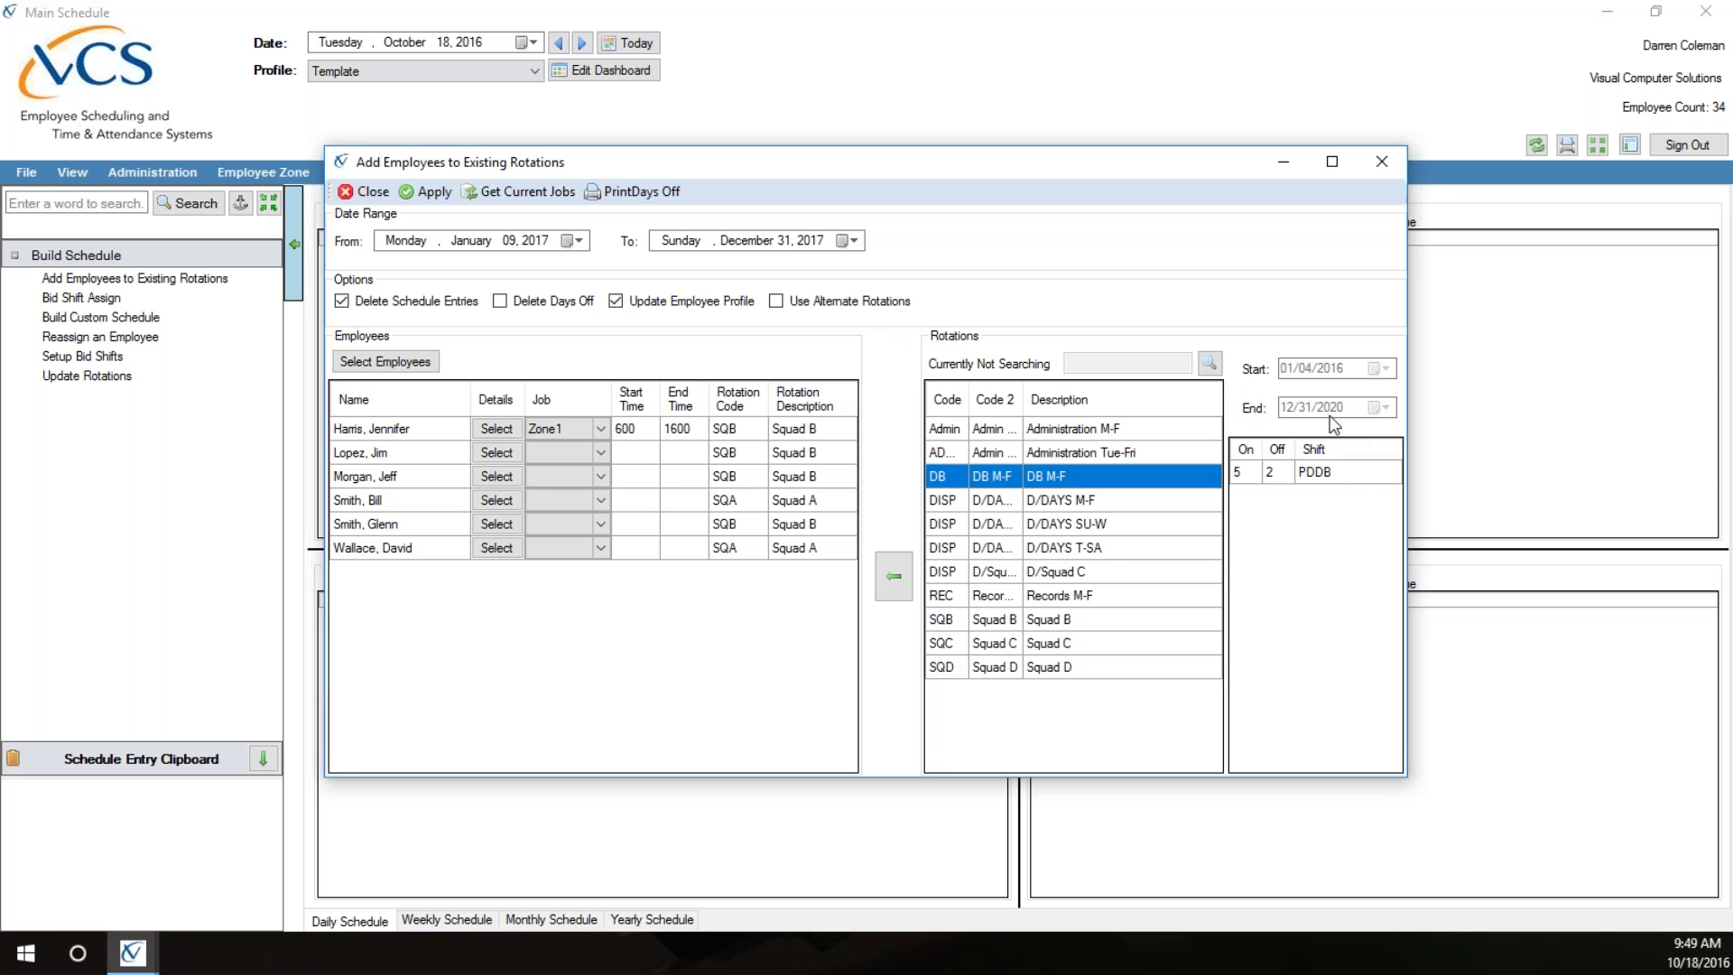
# Examine the date limits and on/off patterns of the four dispatch rotations, Records M-F, and Squads B, C and D.
pyautogui.click(1079, 499)
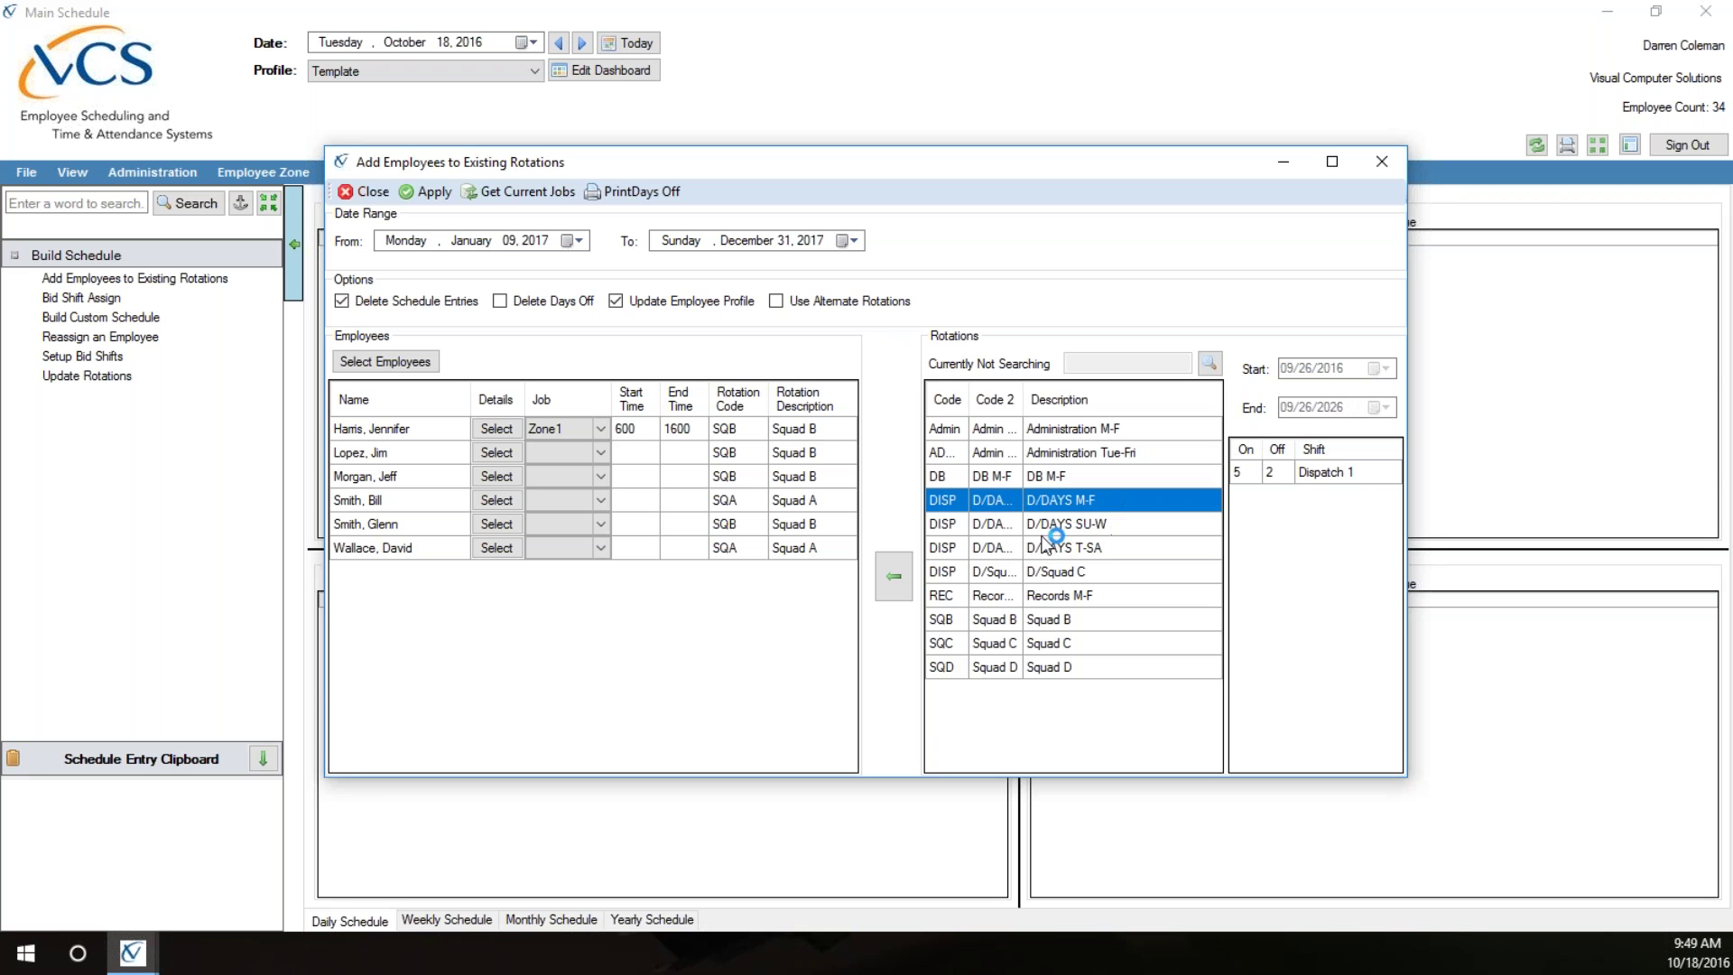
pyautogui.click(1086, 528)
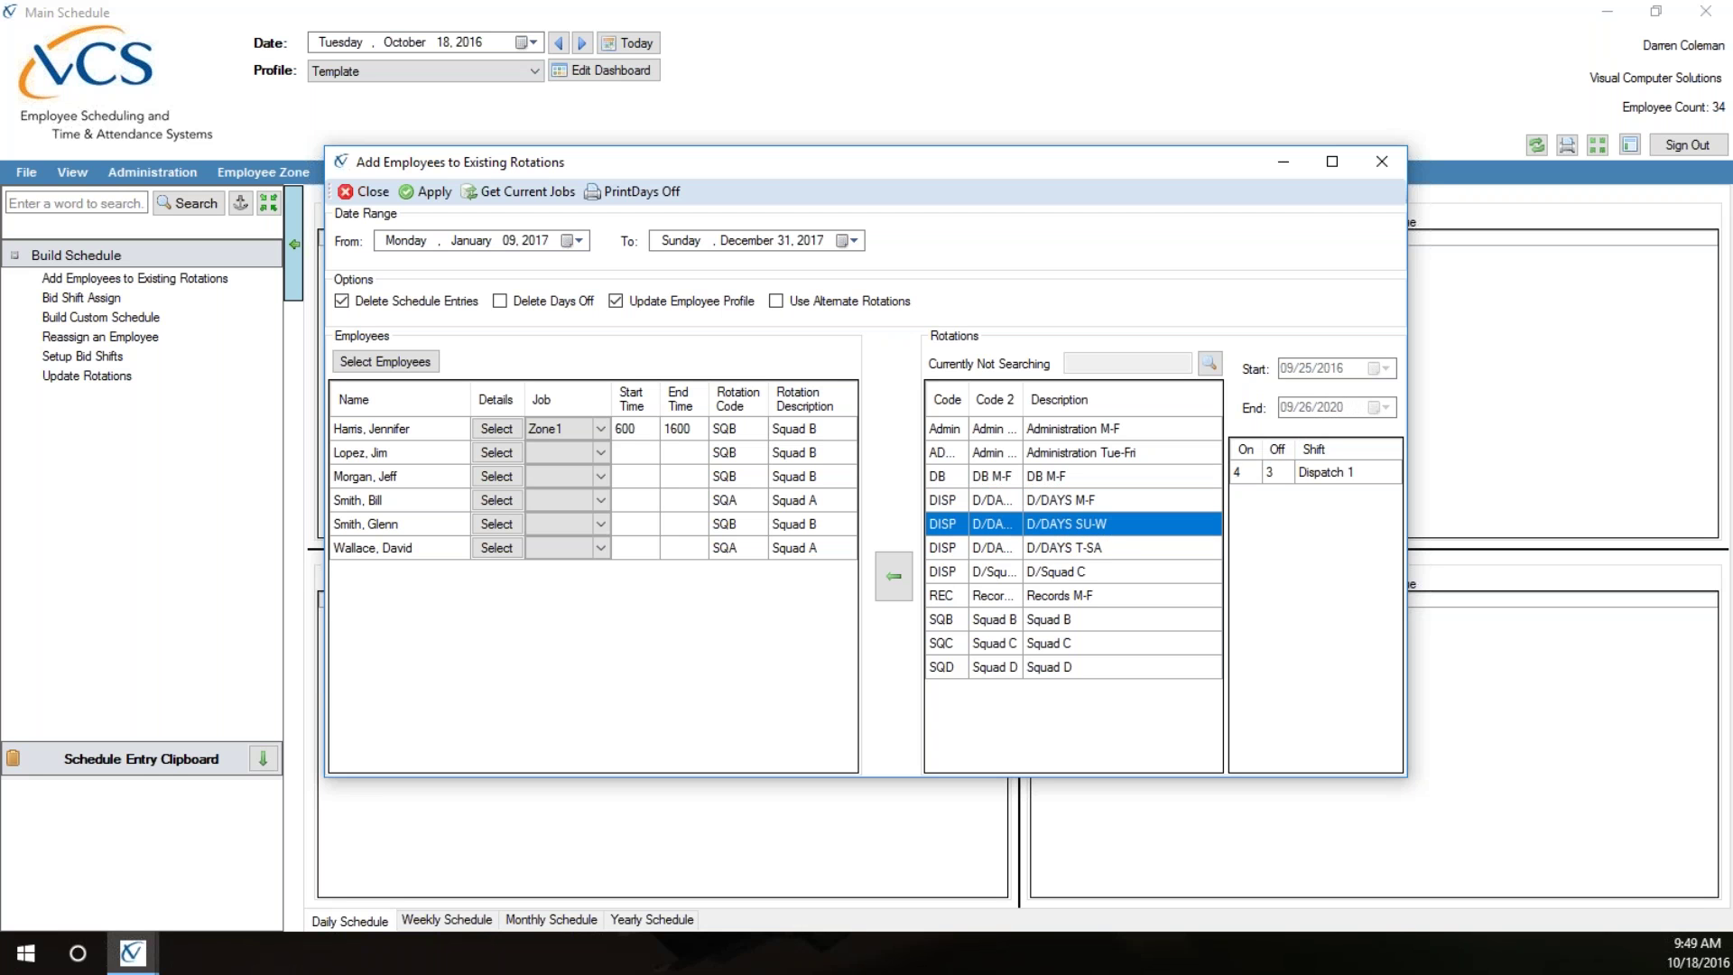
pyautogui.click(1118, 547)
pyautogui.click(1075, 573)
pyautogui.click(1070, 601)
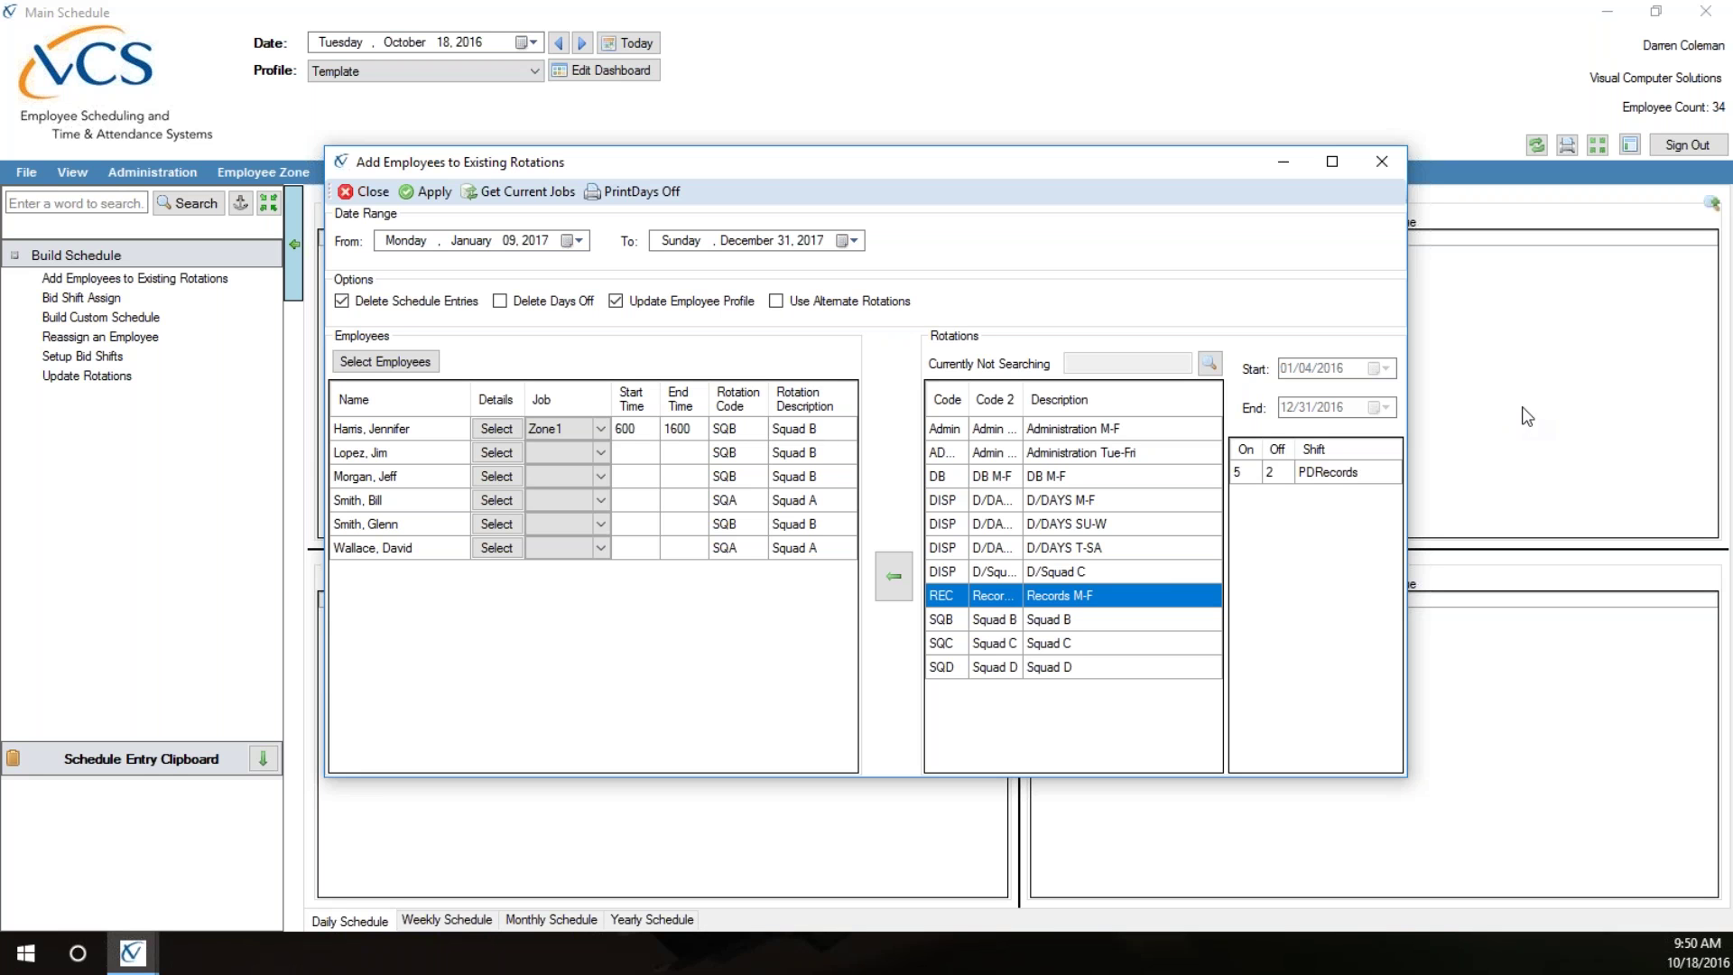
pyautogui.click(1047, 621)
pyautogui.click(1060, 642)
pyautogui.click(1071, 667)
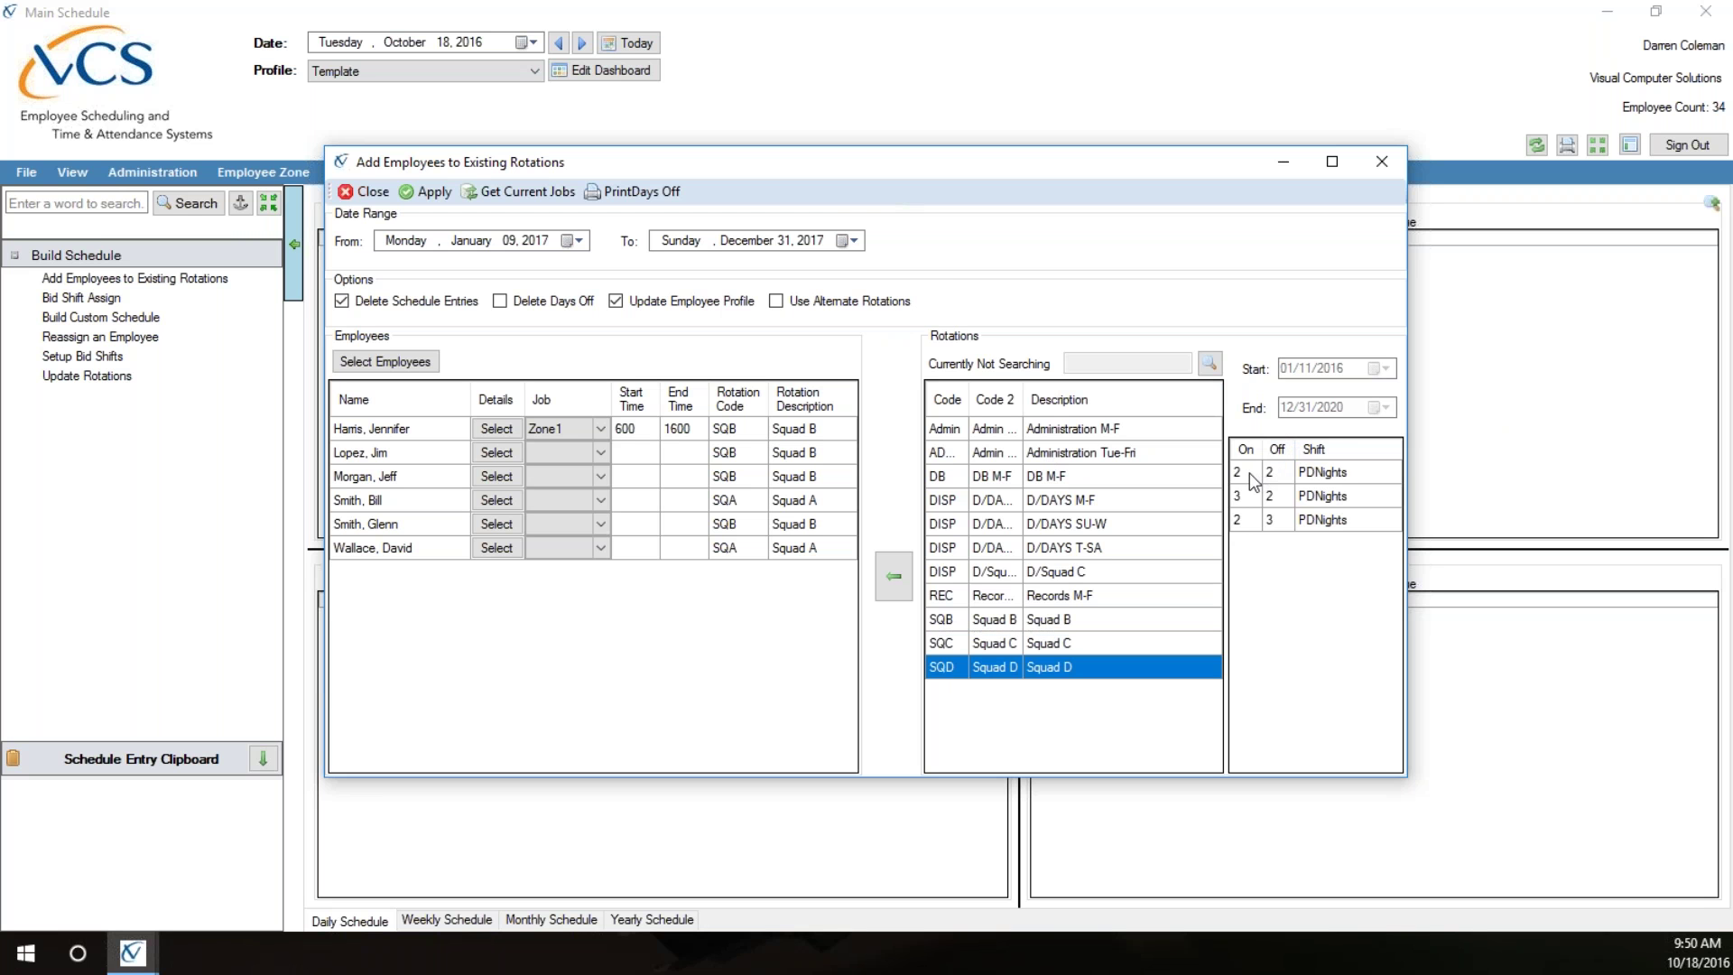
pyautogui.click(1116, 644)
pyautogui.click(1080, 621)
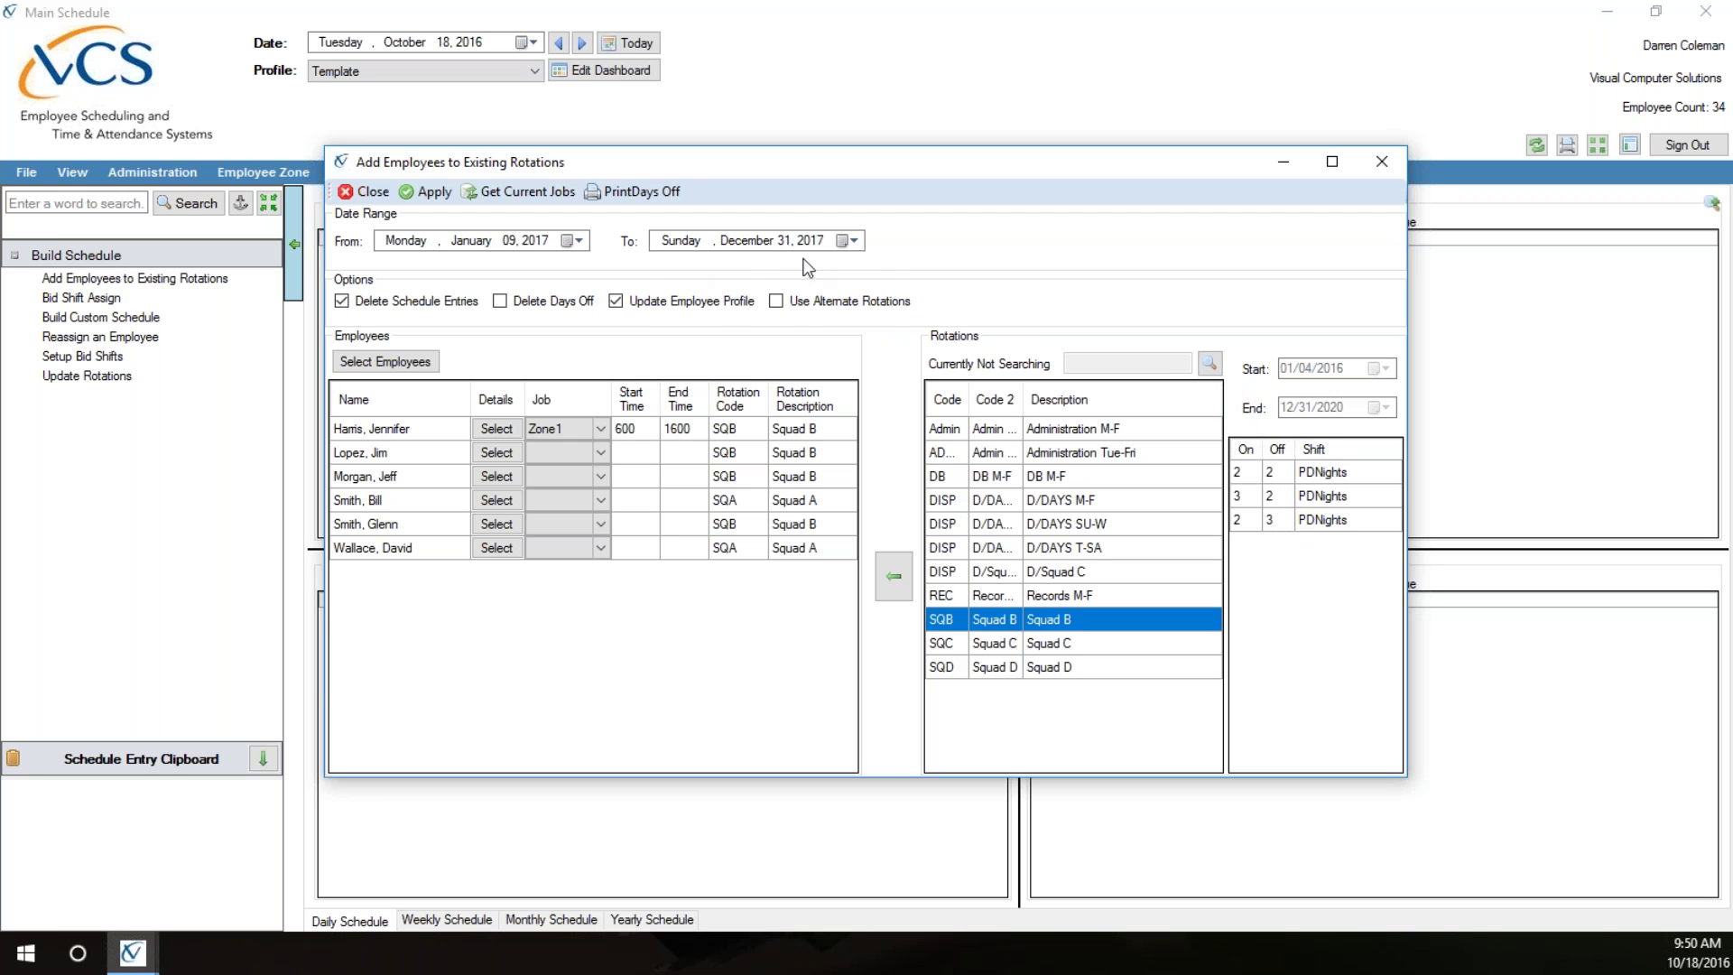
# Set the date range's end to January 7, 2018 and close the rotation assignment window without applying.
pyautogui.click(851, 241)
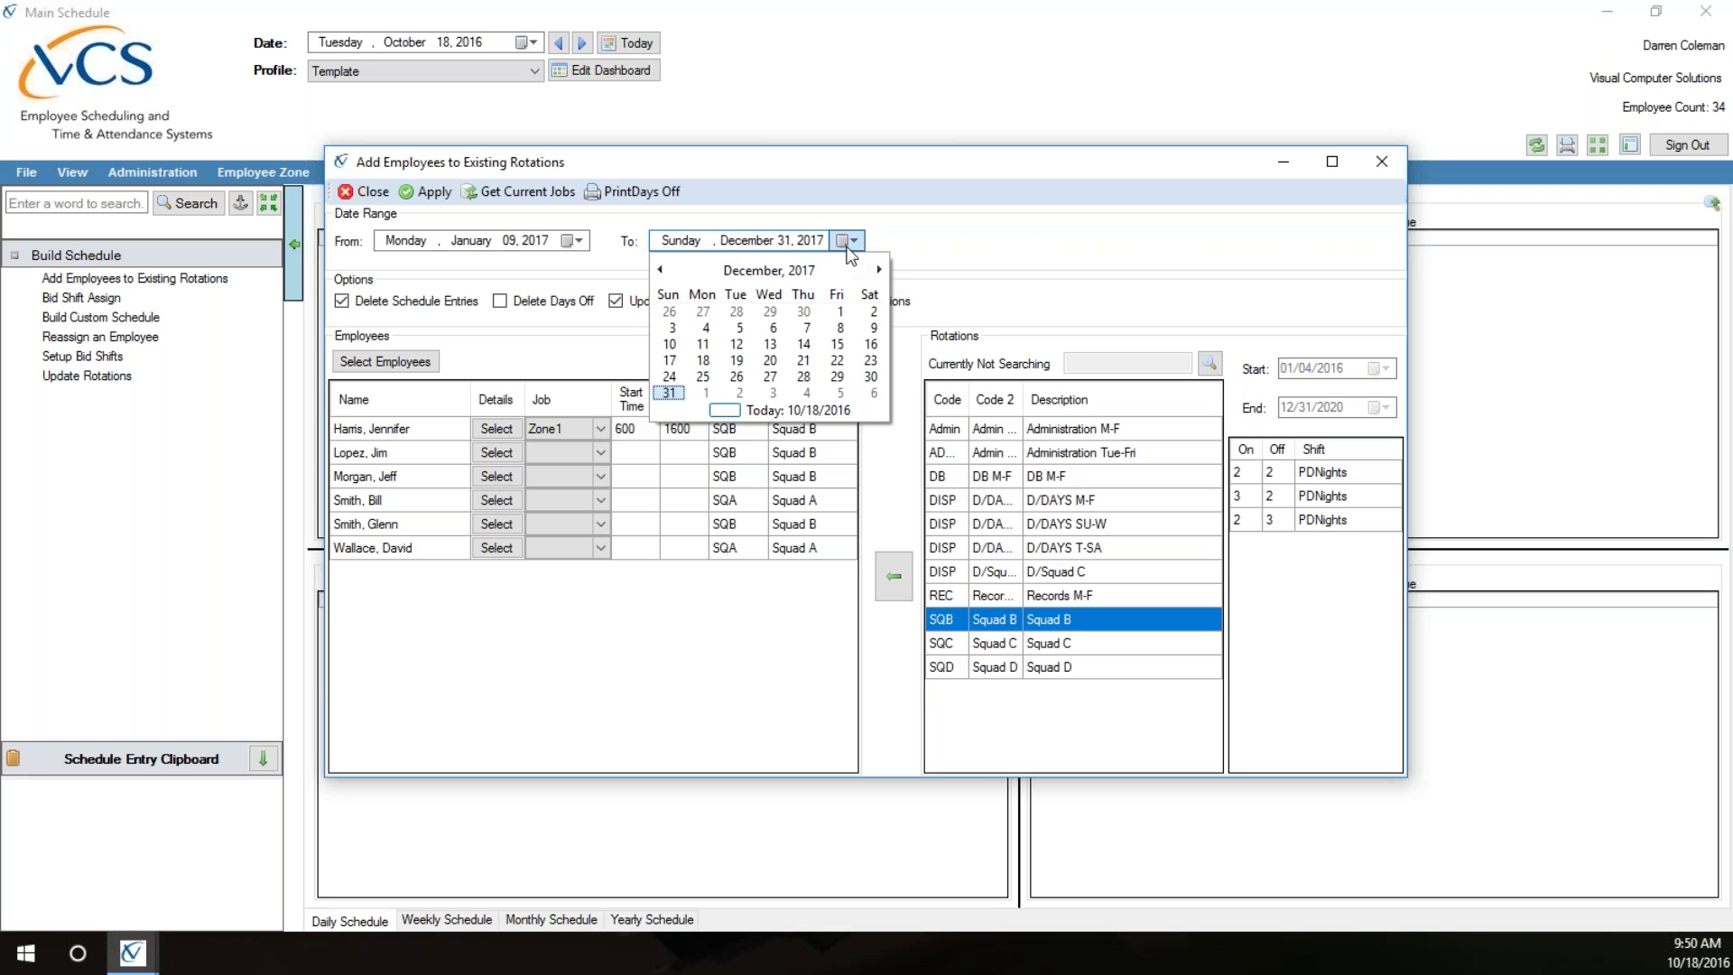
pyautogui.click(880, 266)
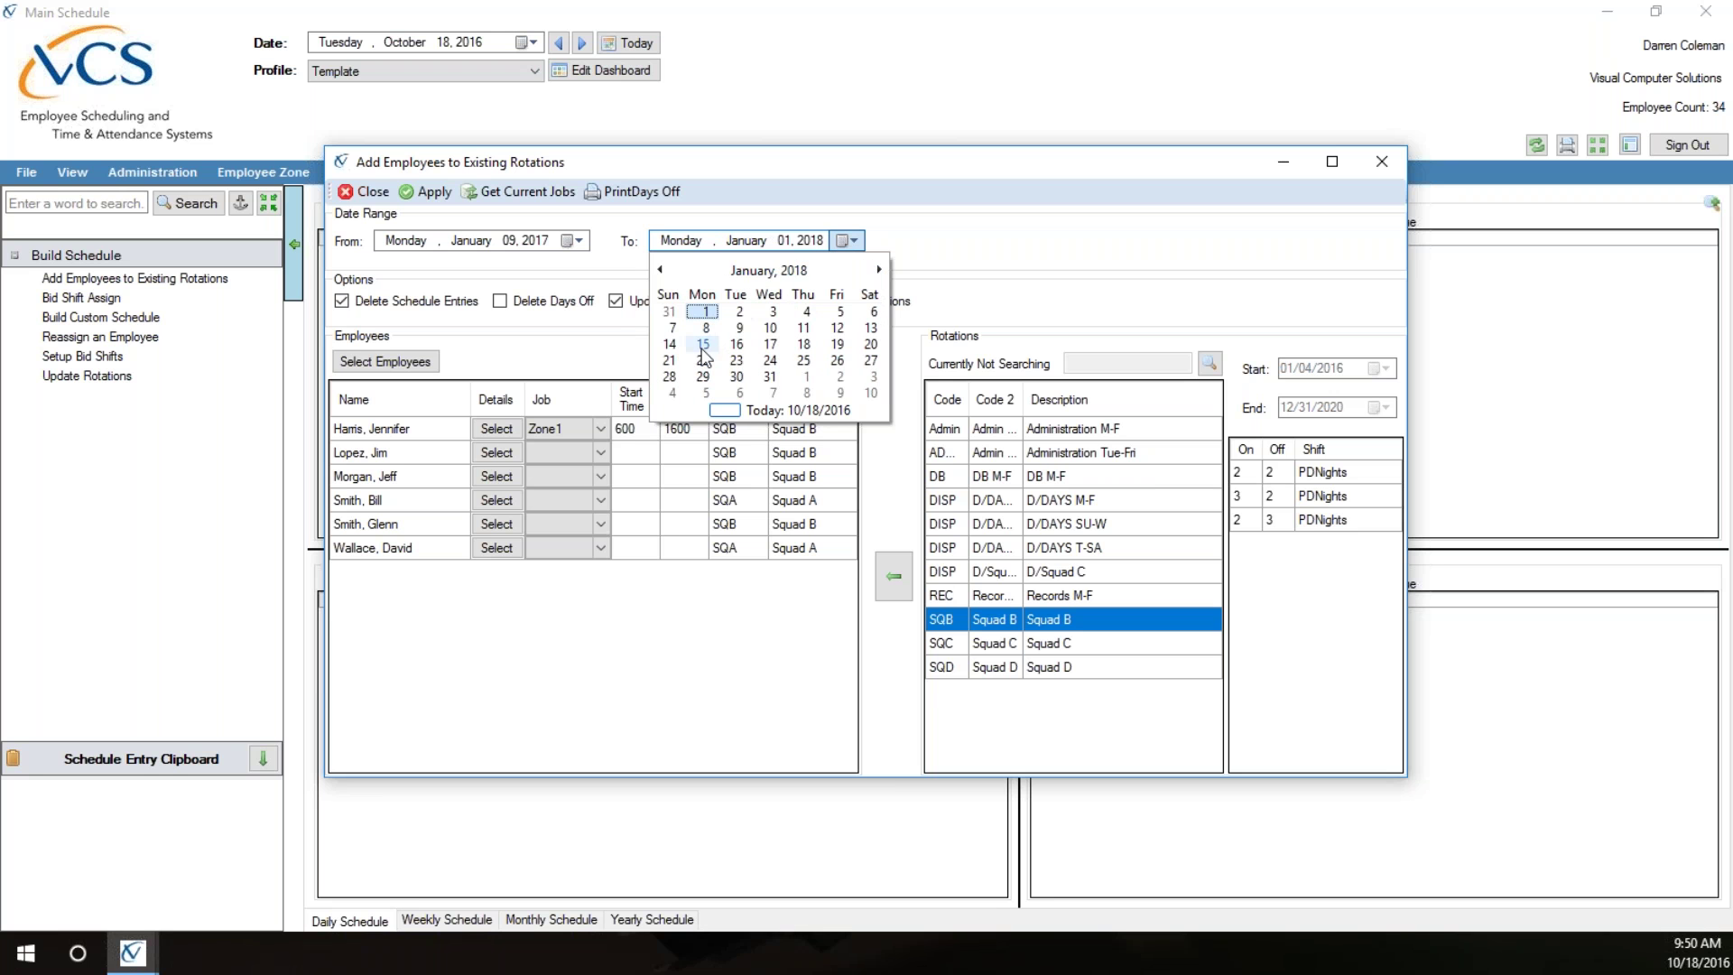
pyautogui.click(673, 328)
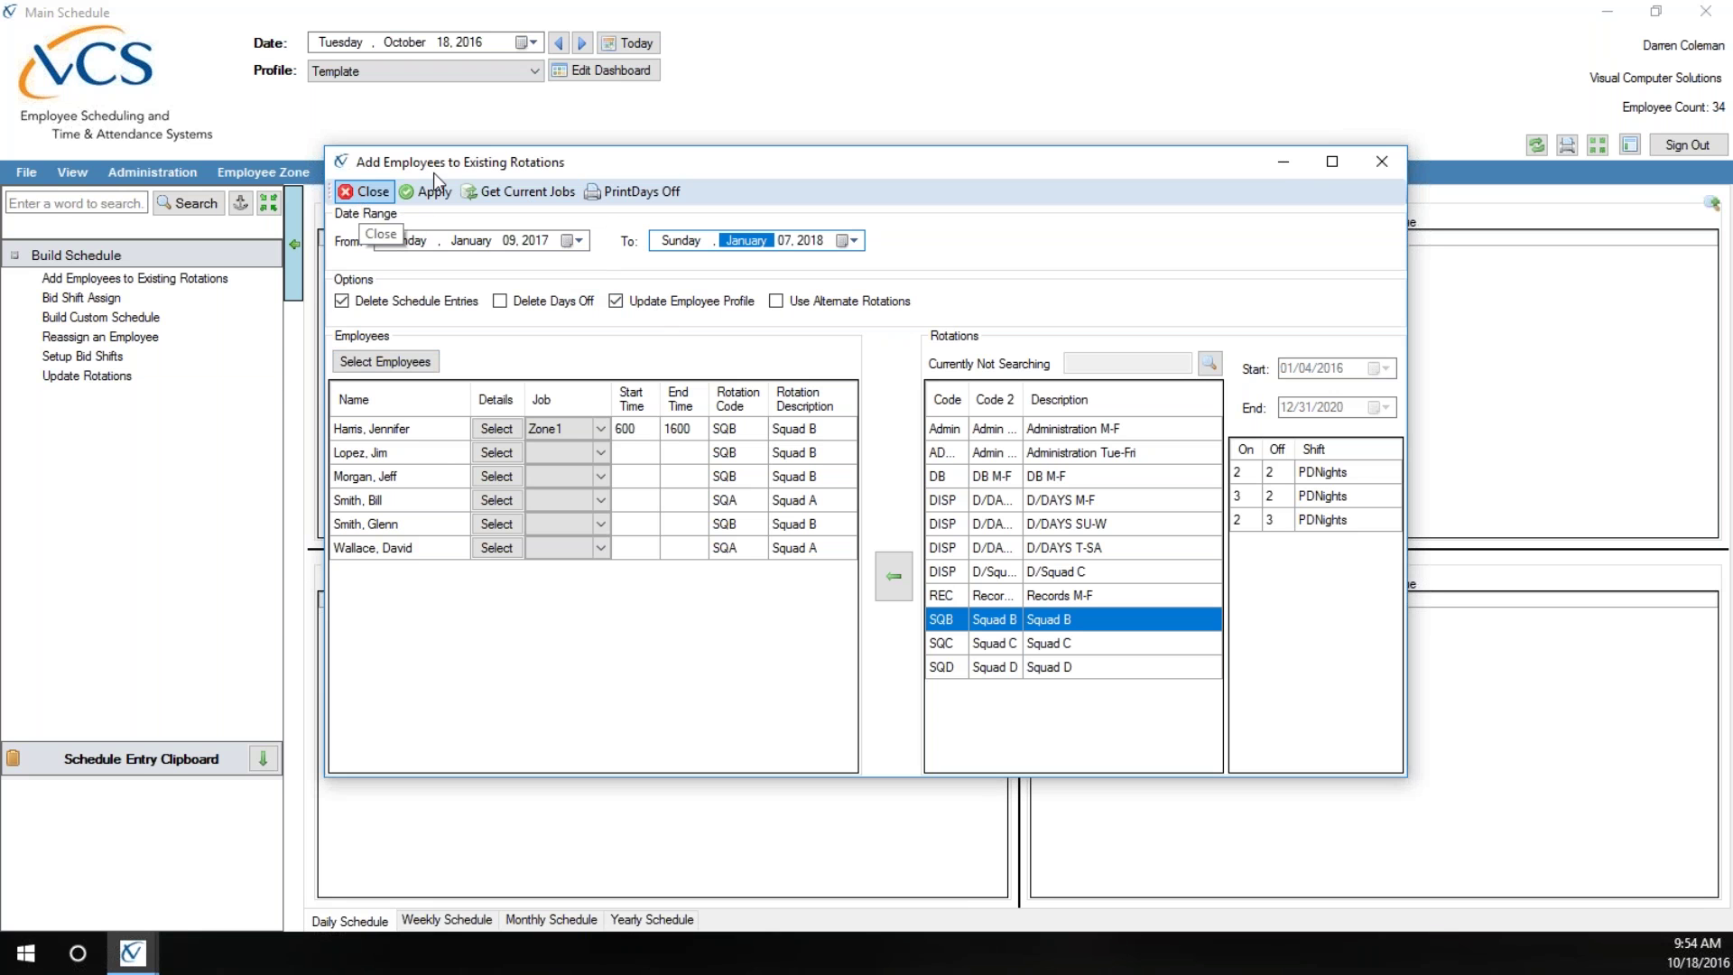
pyautogui.click(362, 192)
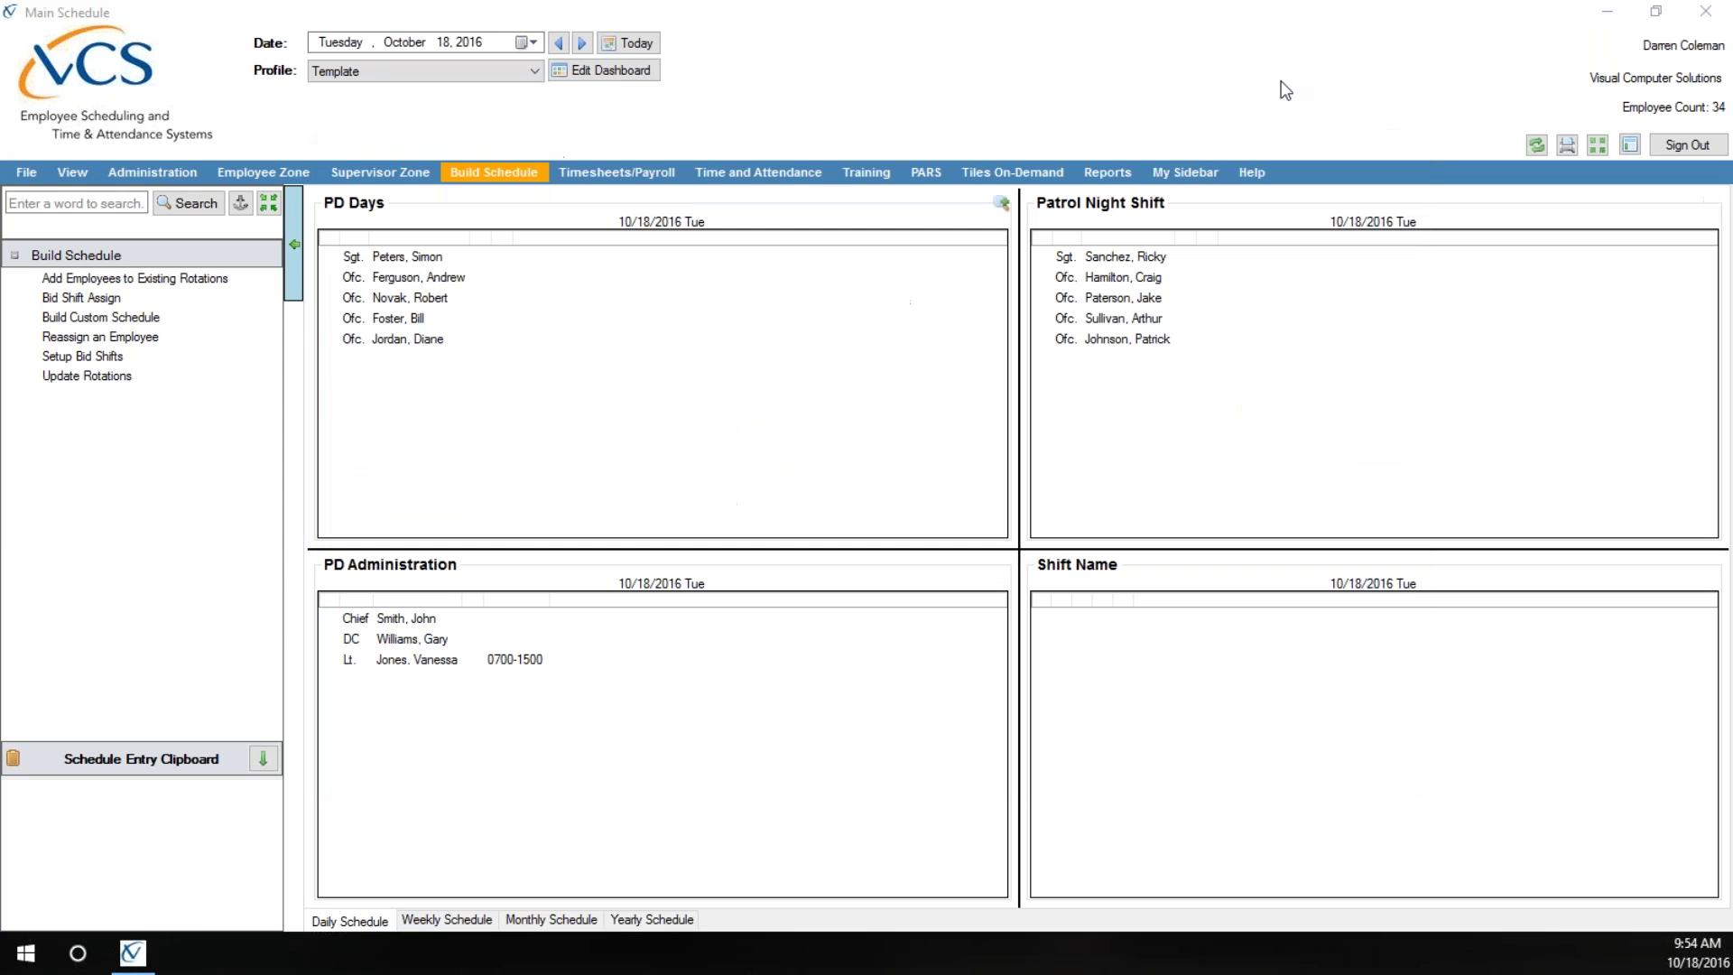
# Examine the reports offered in the Employee, Scheduling, Miscellaneous and Overtime report categories.
pyautogui.click(1098, 172)
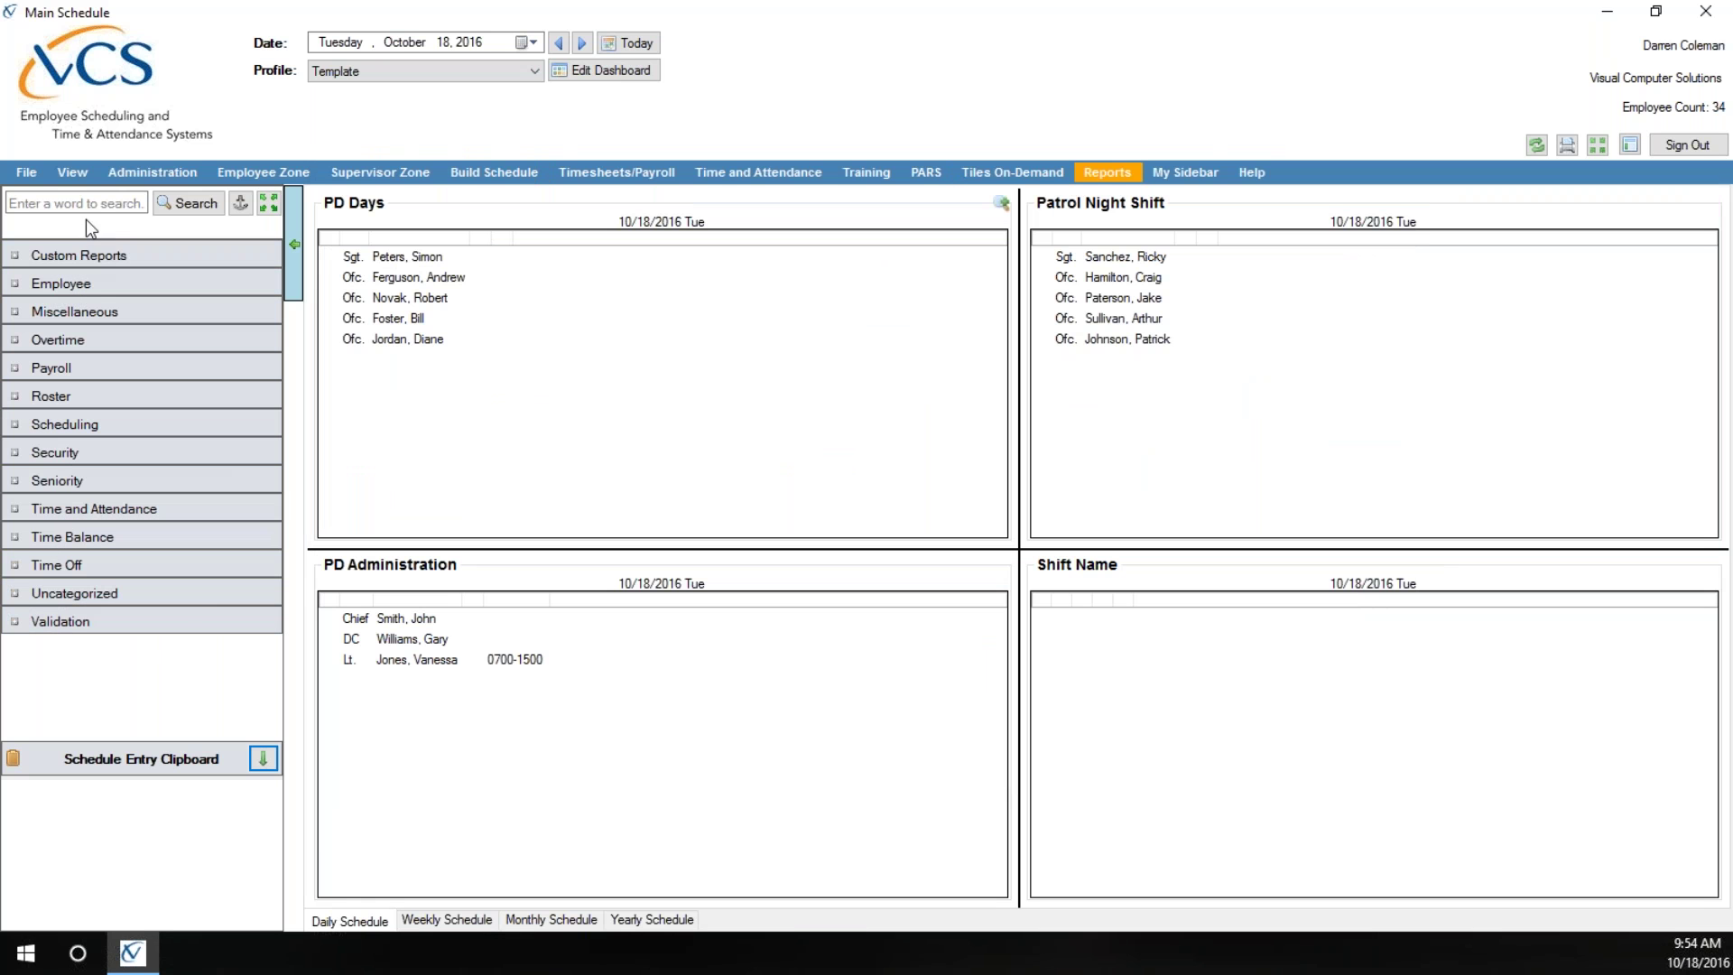
pyautogui.click(96, 278)
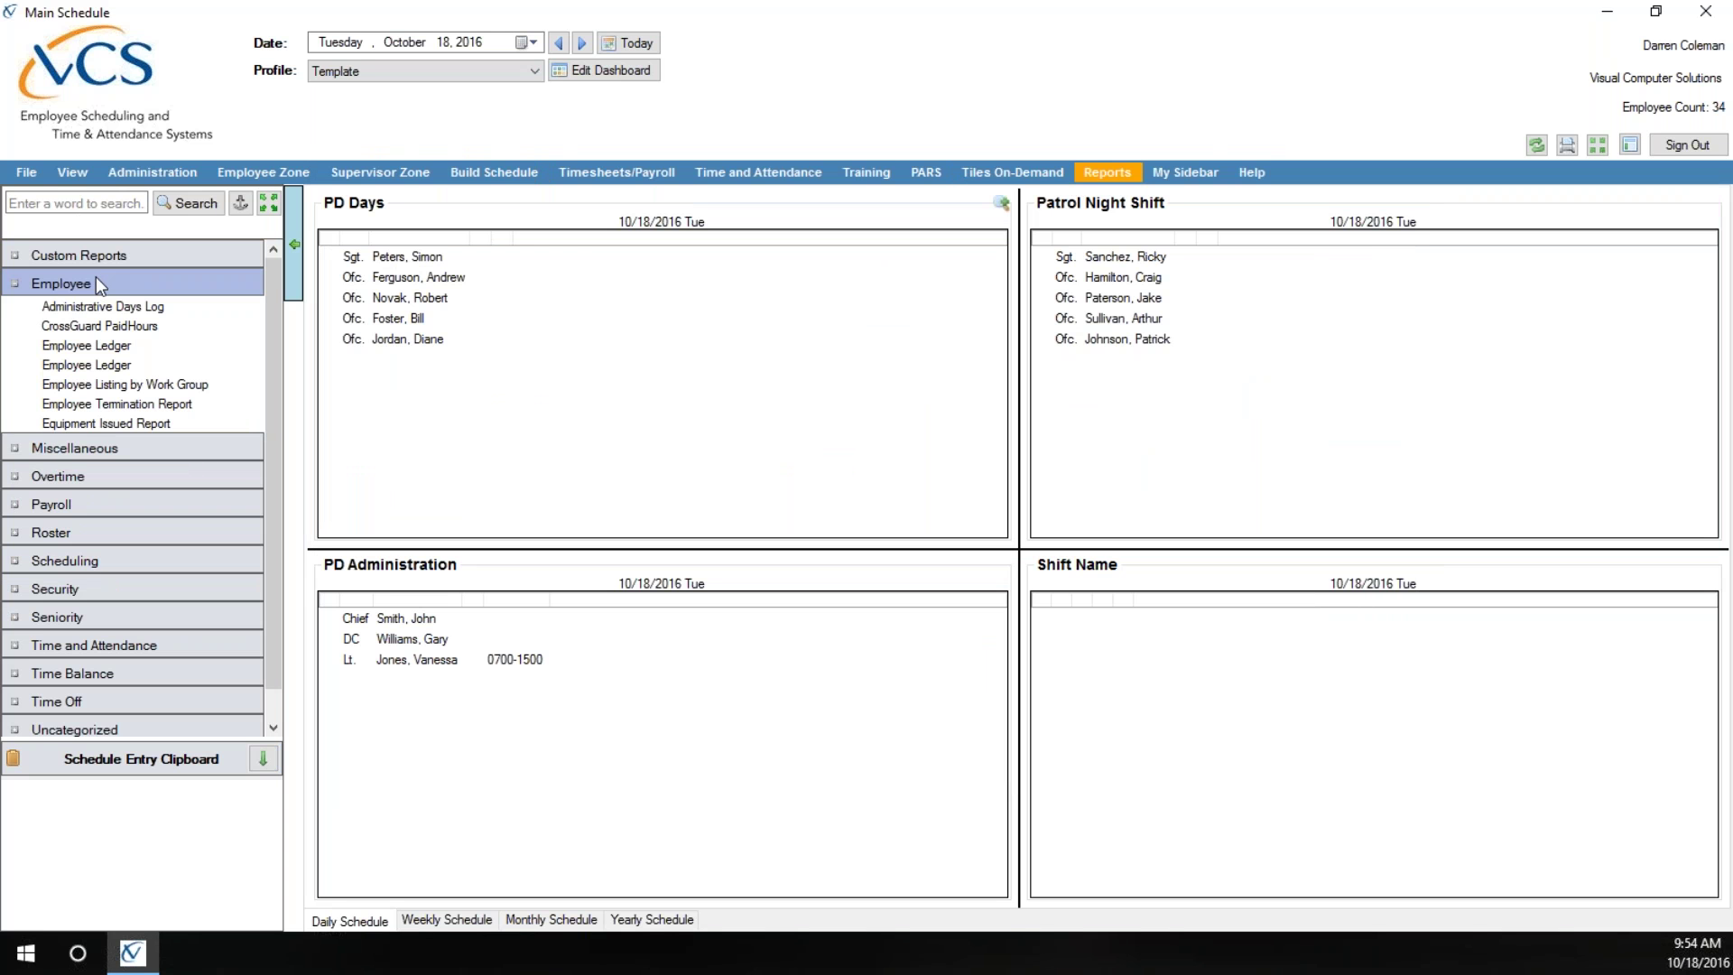
pyautogui.click(96, 276)
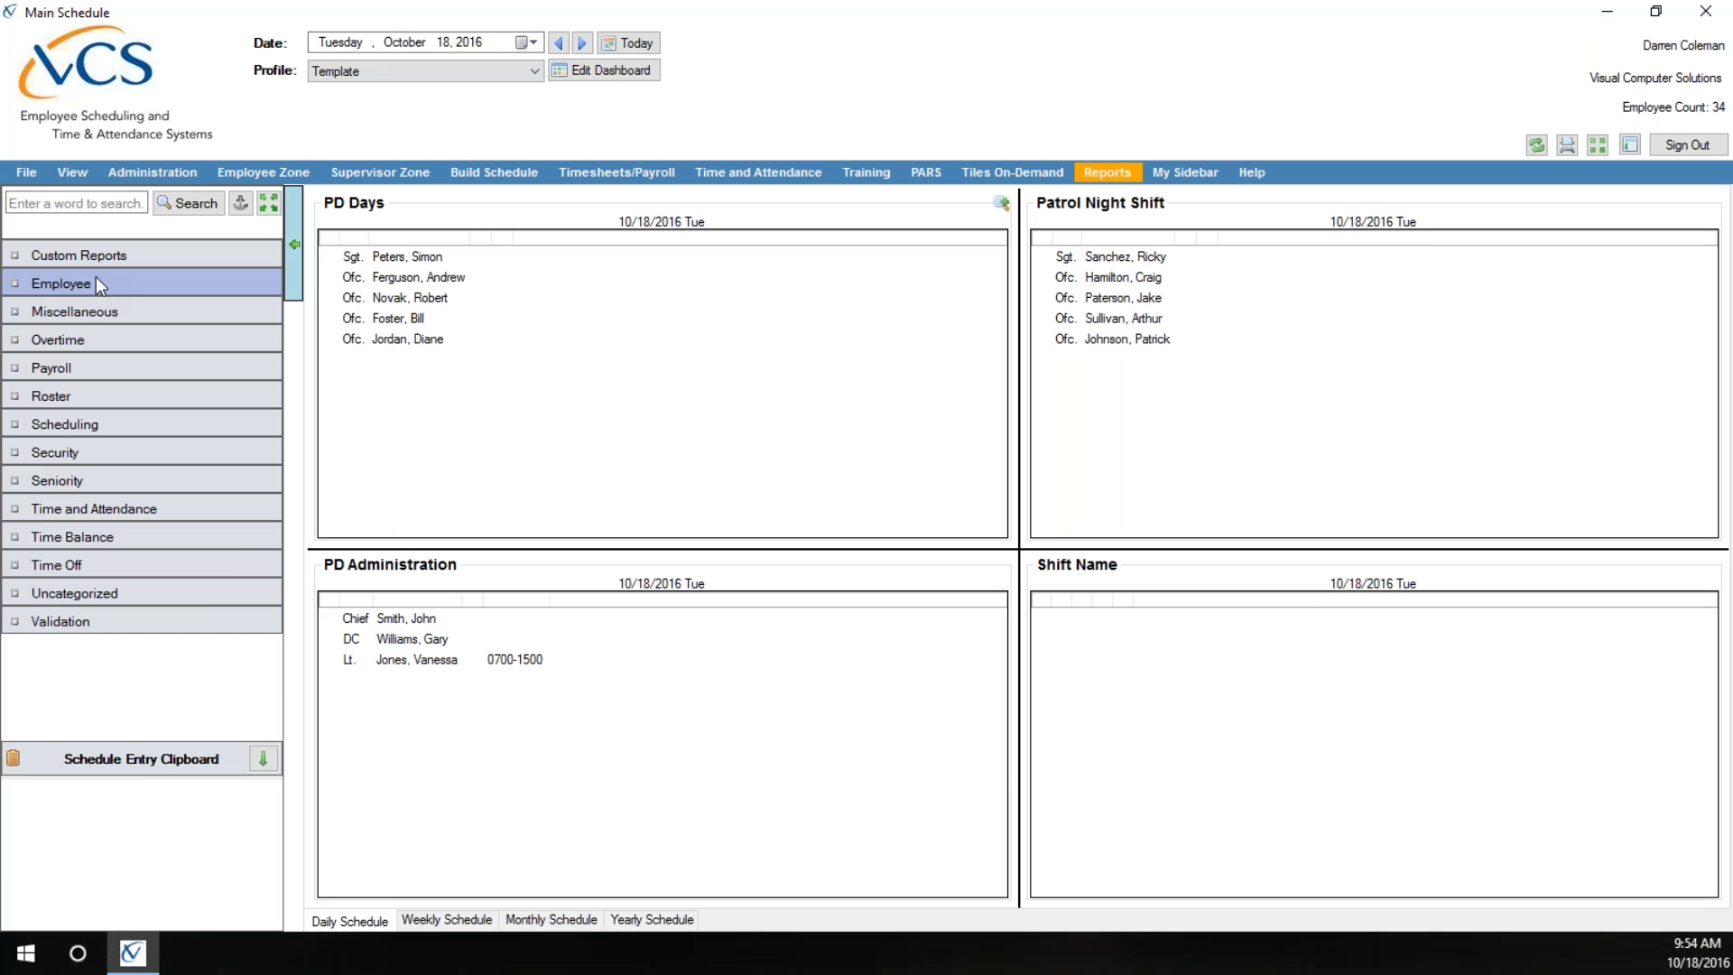
pyautogui.click(68, 430)
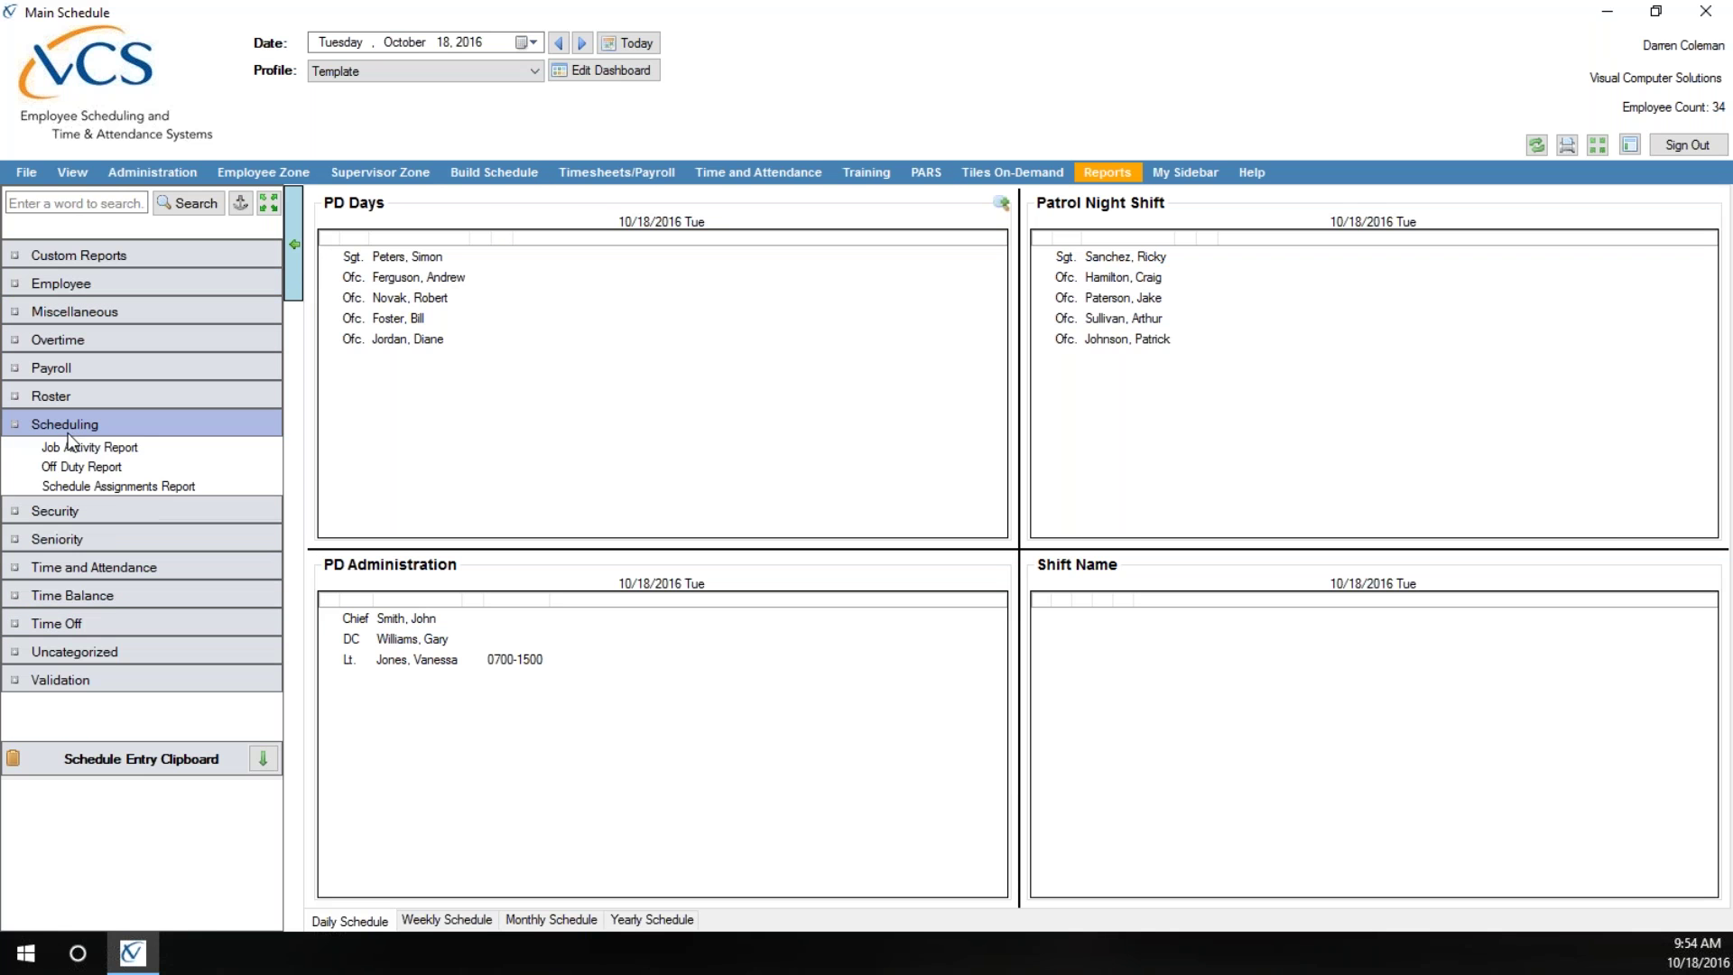
pyautogui.click(69, 428)
pyautogui.click(86, 317)
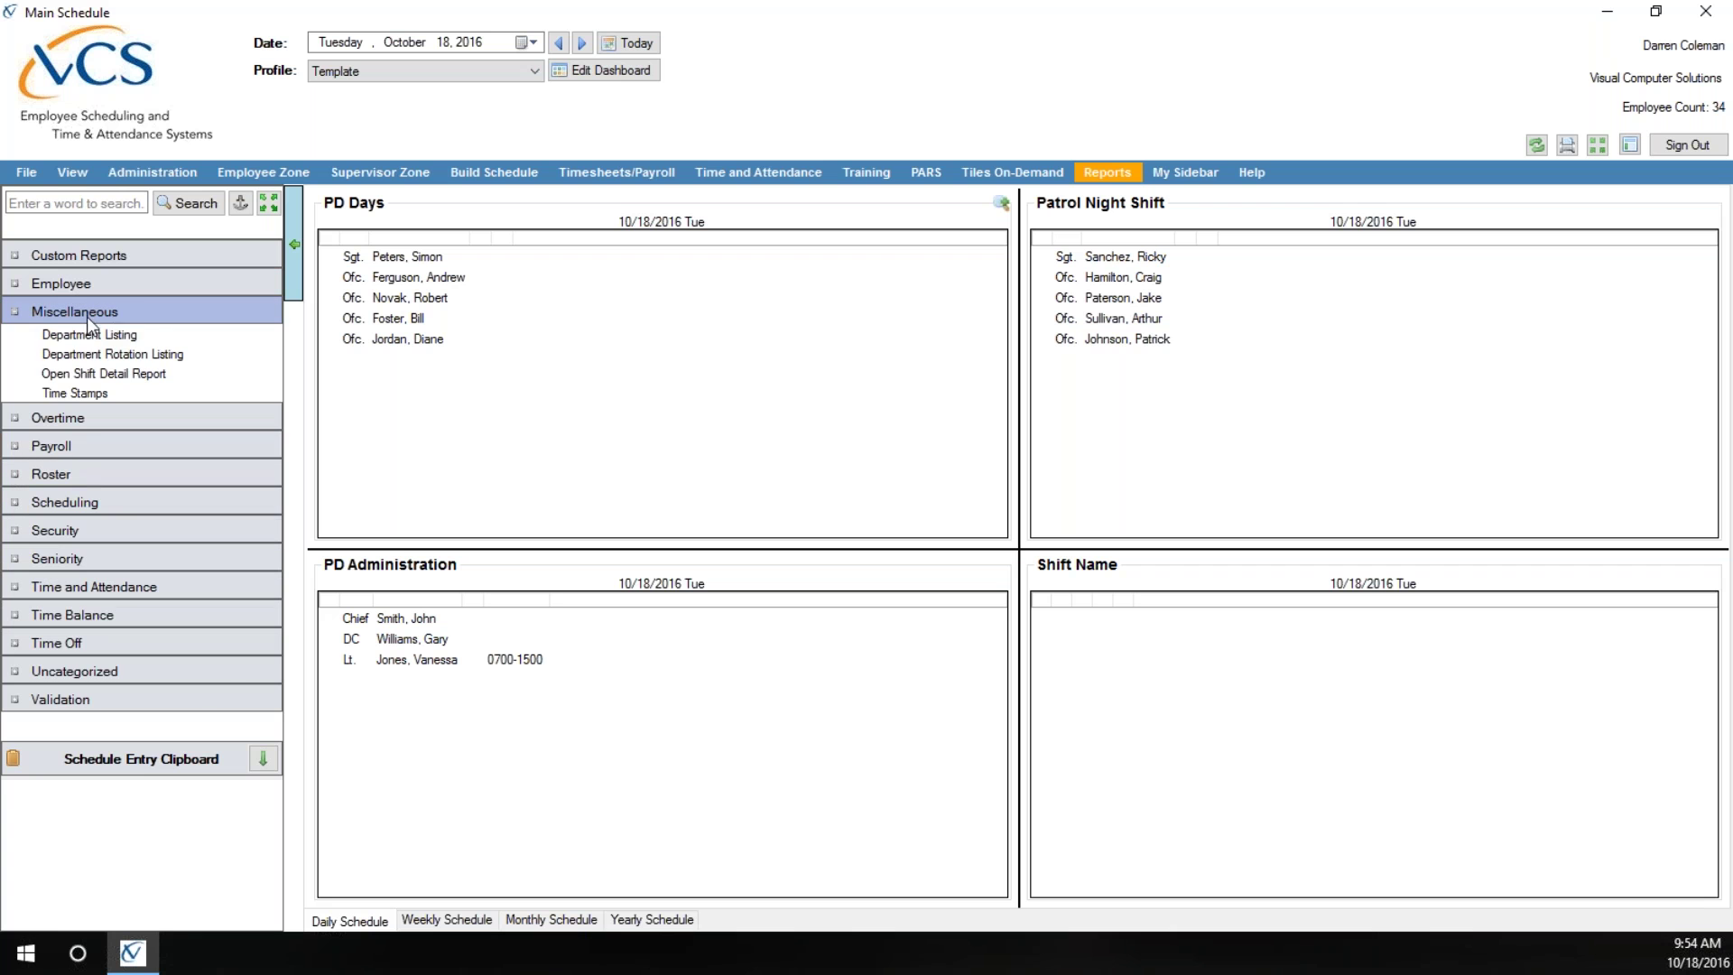
pyautogui.click(133, 354)
pyautogui.click(118, 313)
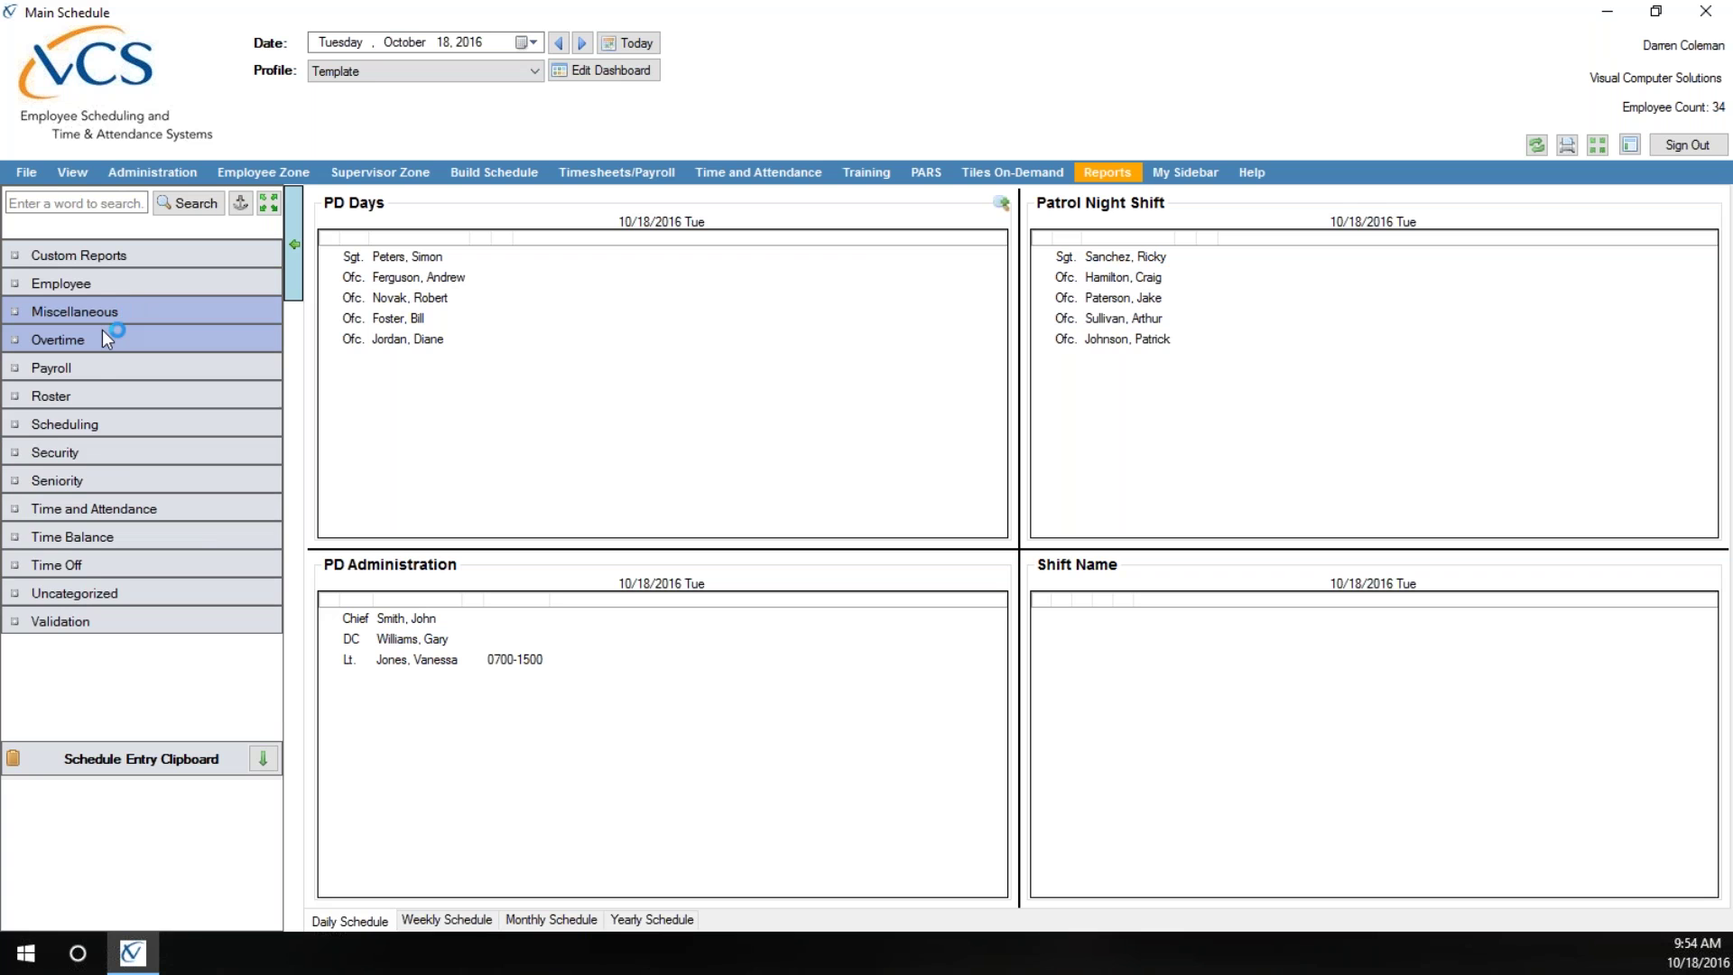
pyautogui.click(102, 334)
pyautogui.click(102, 334)
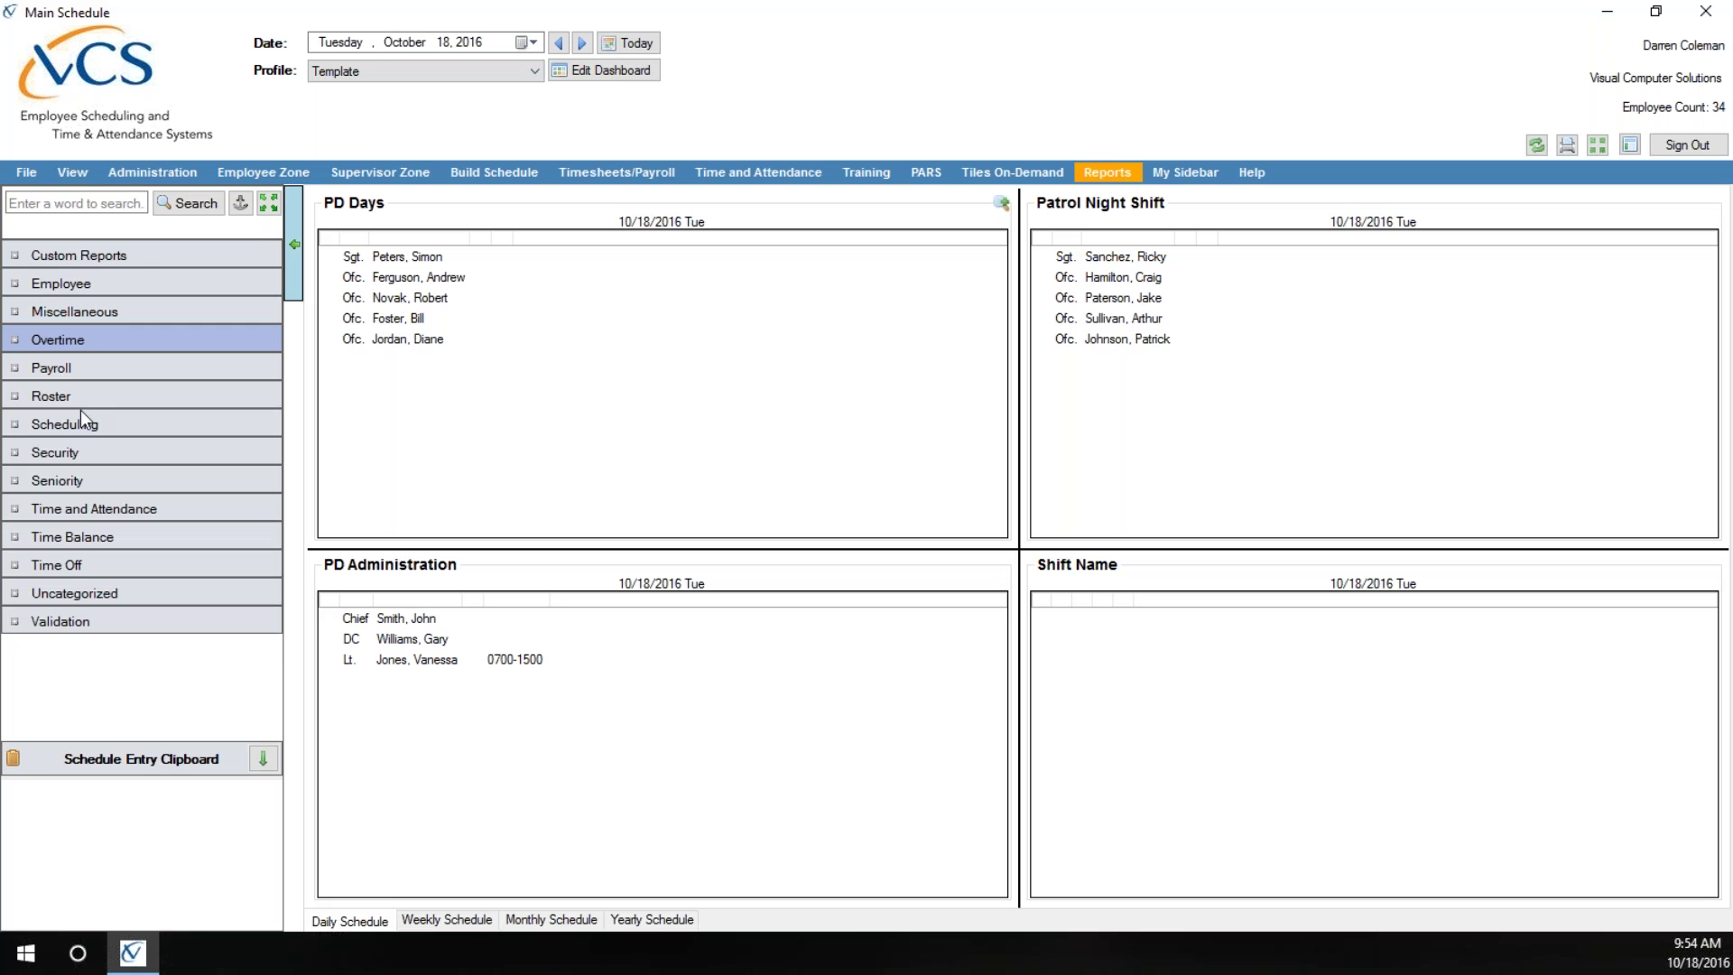
# Examine the reports offered in the Security, Seniority and Uncategorized report categories.
pyautogui.click(69, 452)
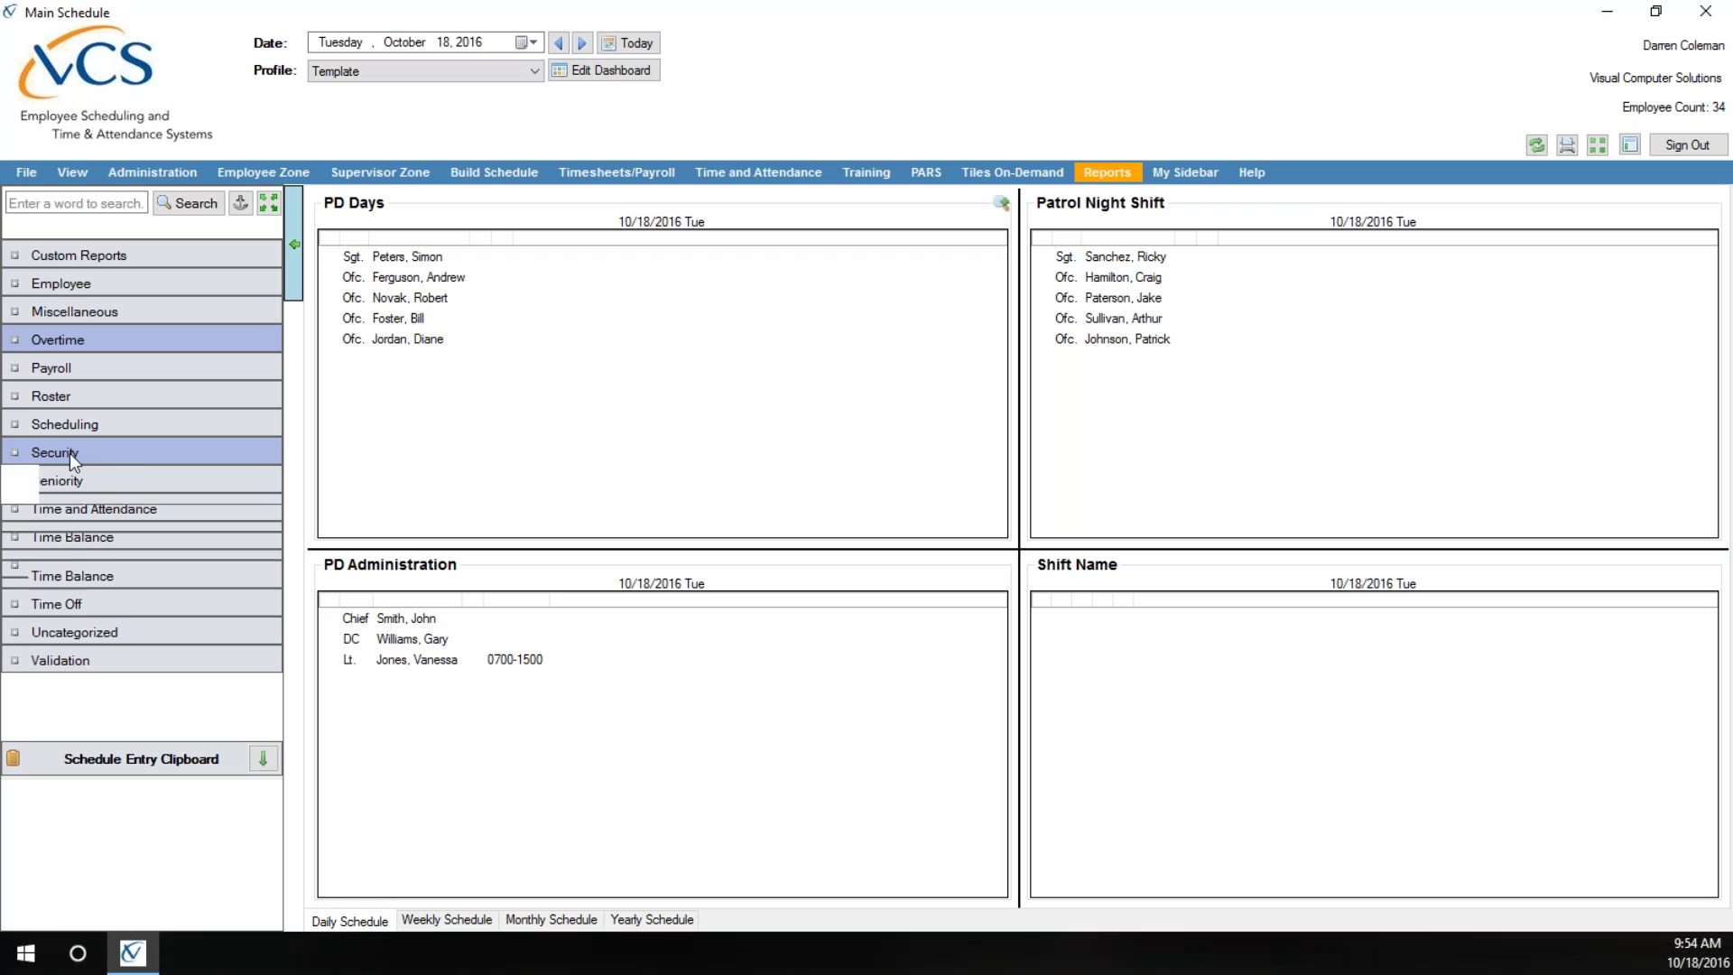
pyautogui.click(90, 454)
pyautogui.click(90, 480)
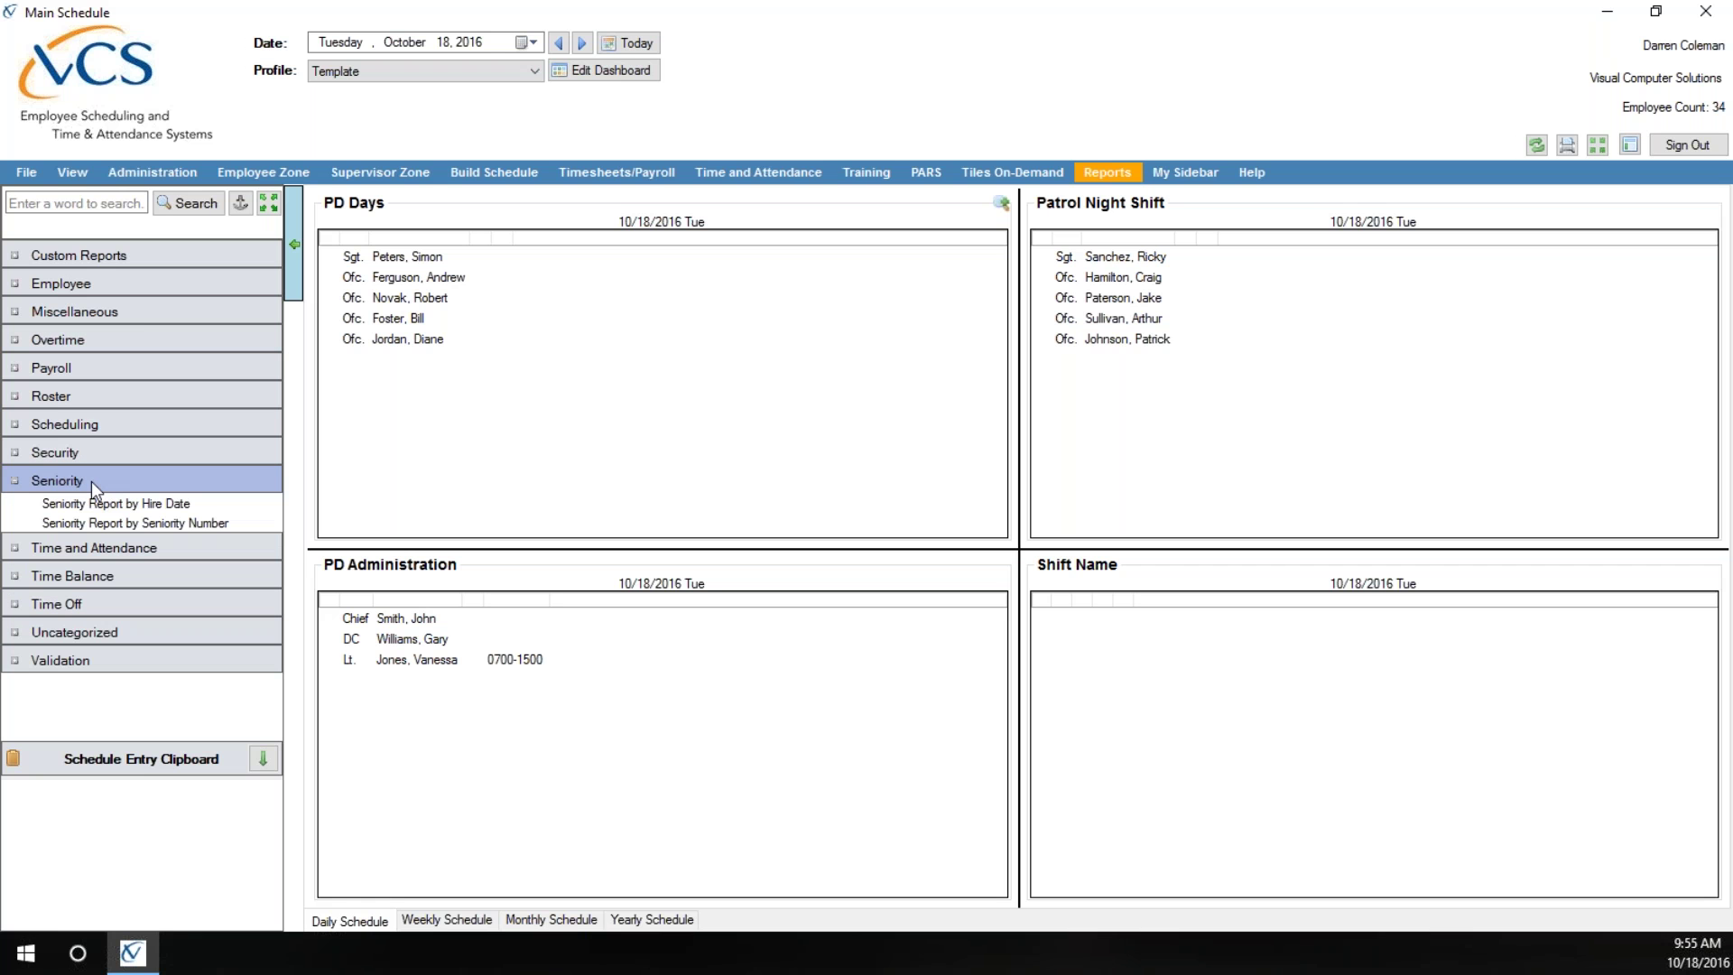
pyautogui.click(90, 482)
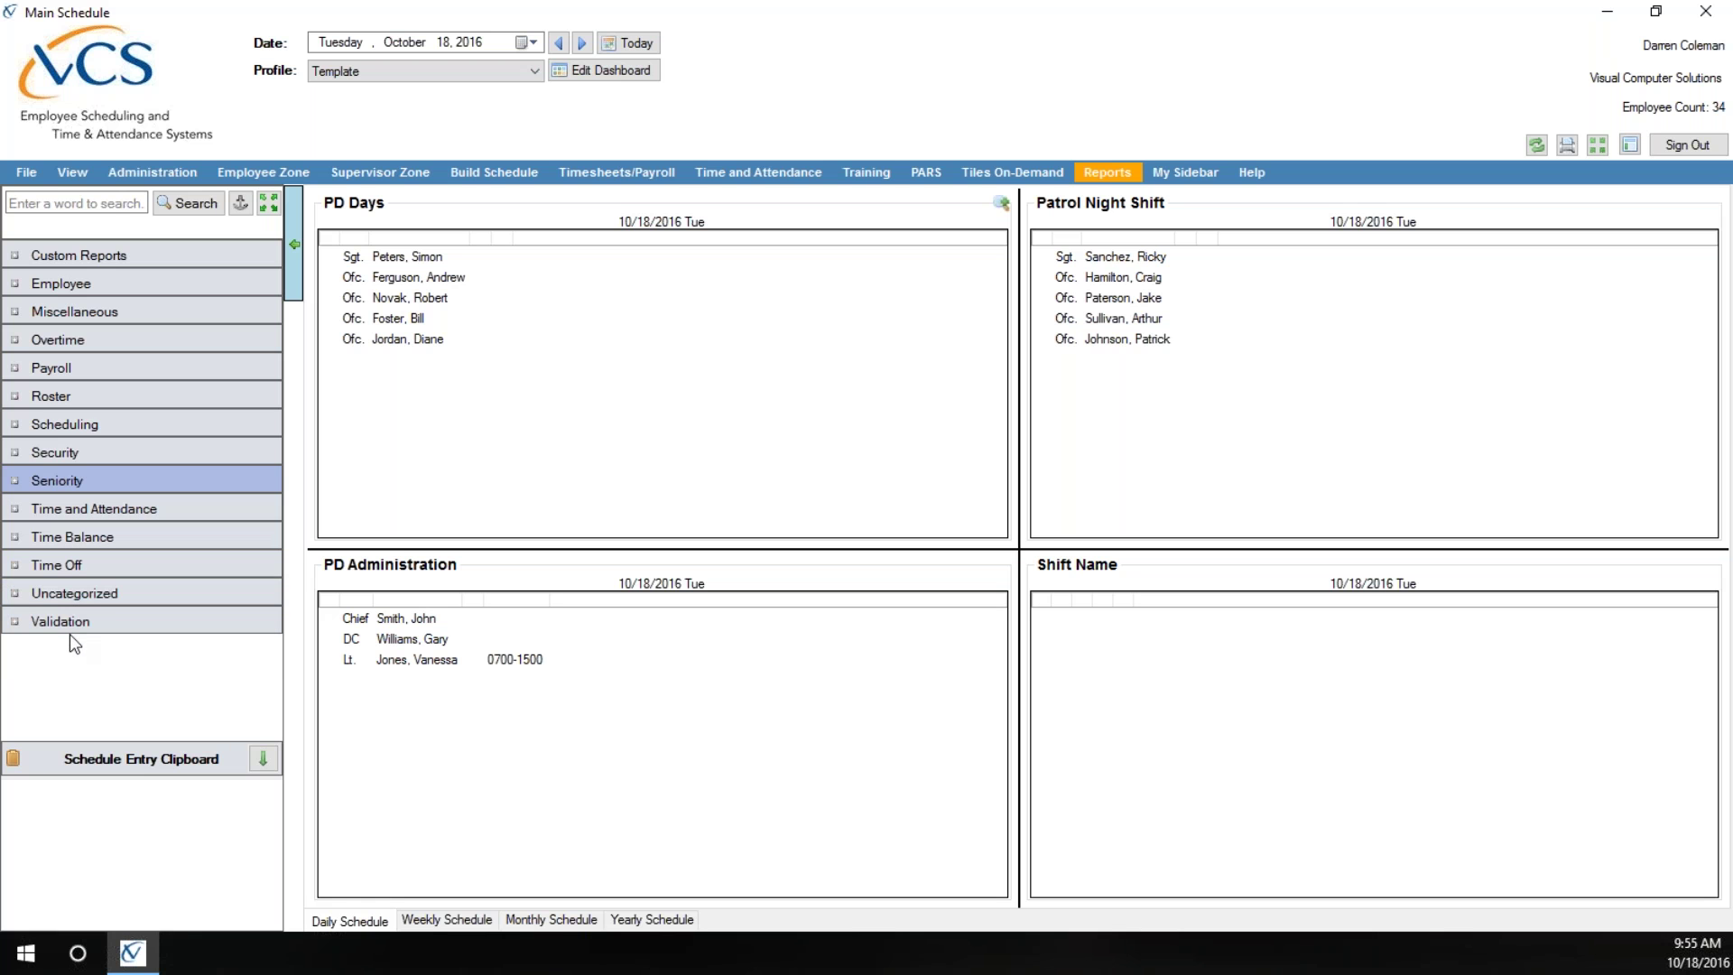
pyautogui.click(91, 594)
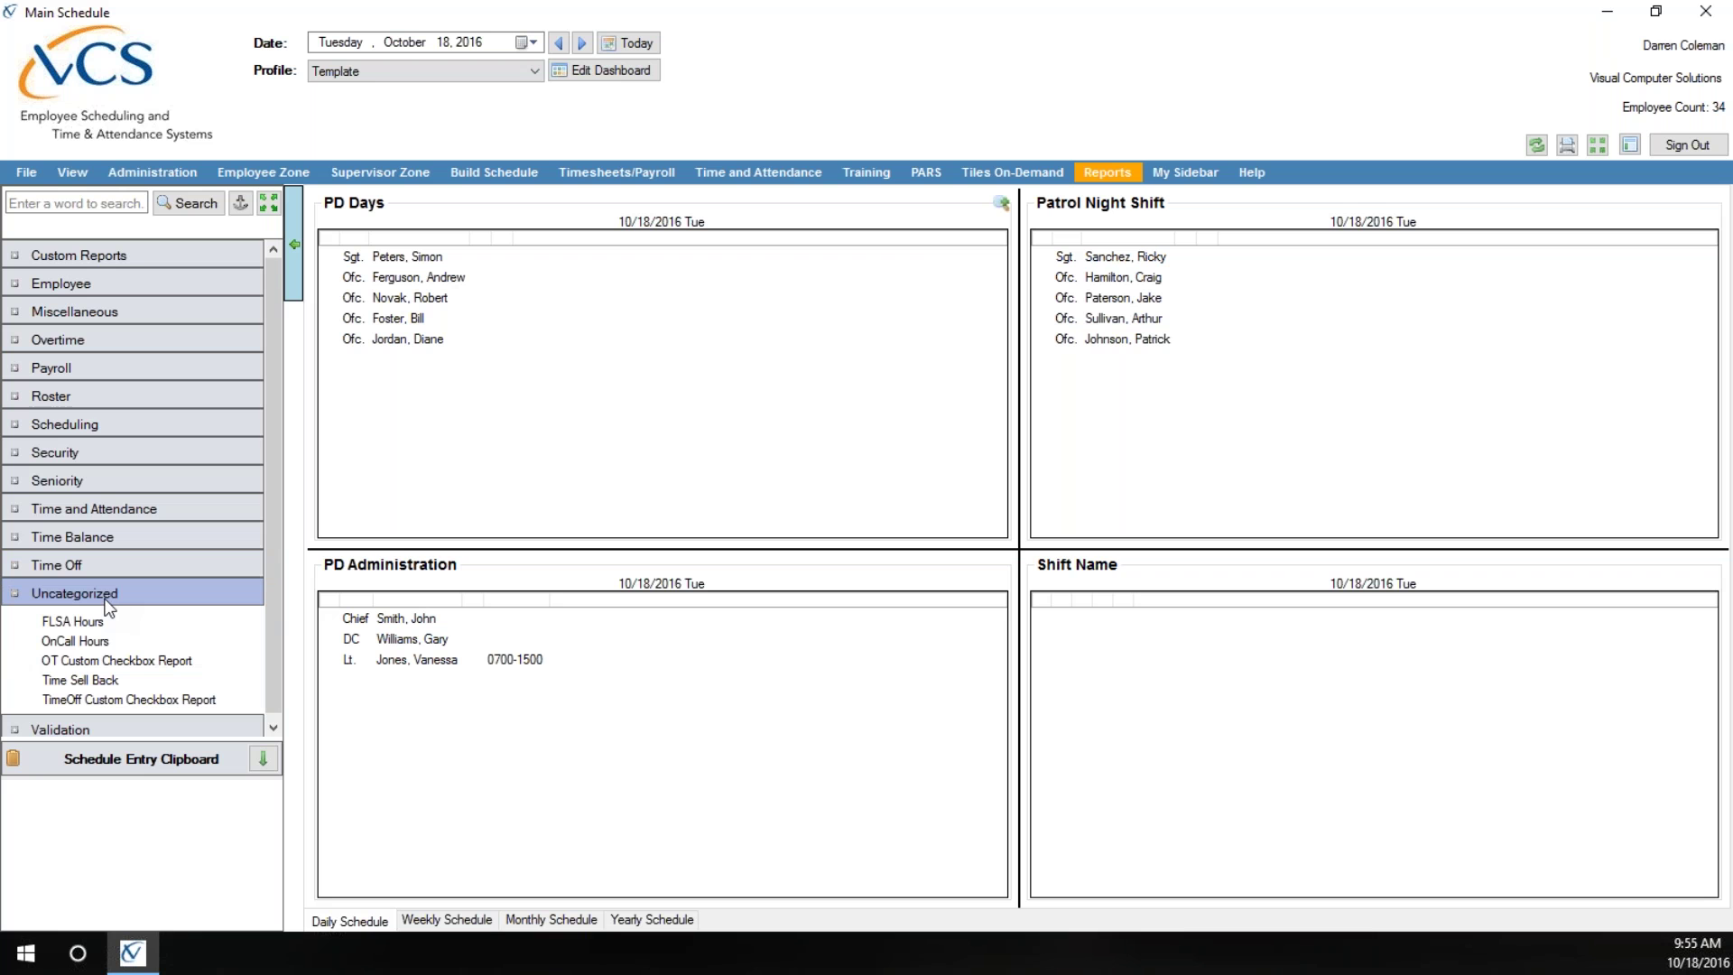
pyautogui.click(107, 595)
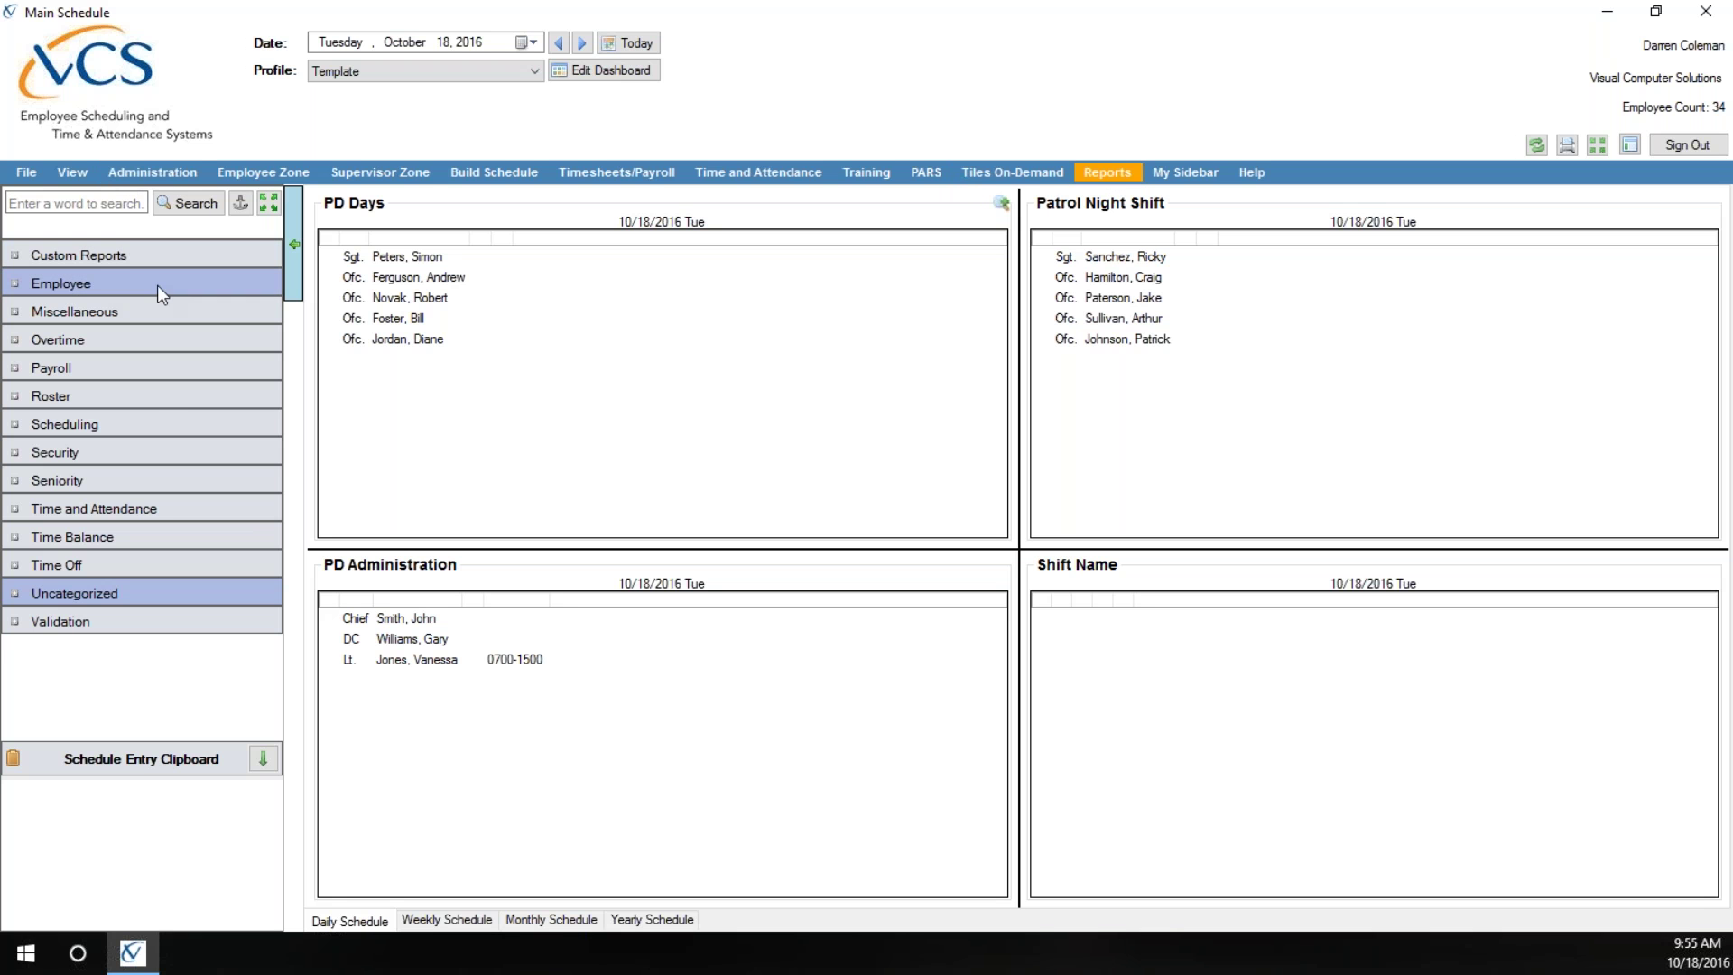
# Compare the options of the two Employee Ledger reports, closing each report after viewing it.
pyautogui.click(79, 282)
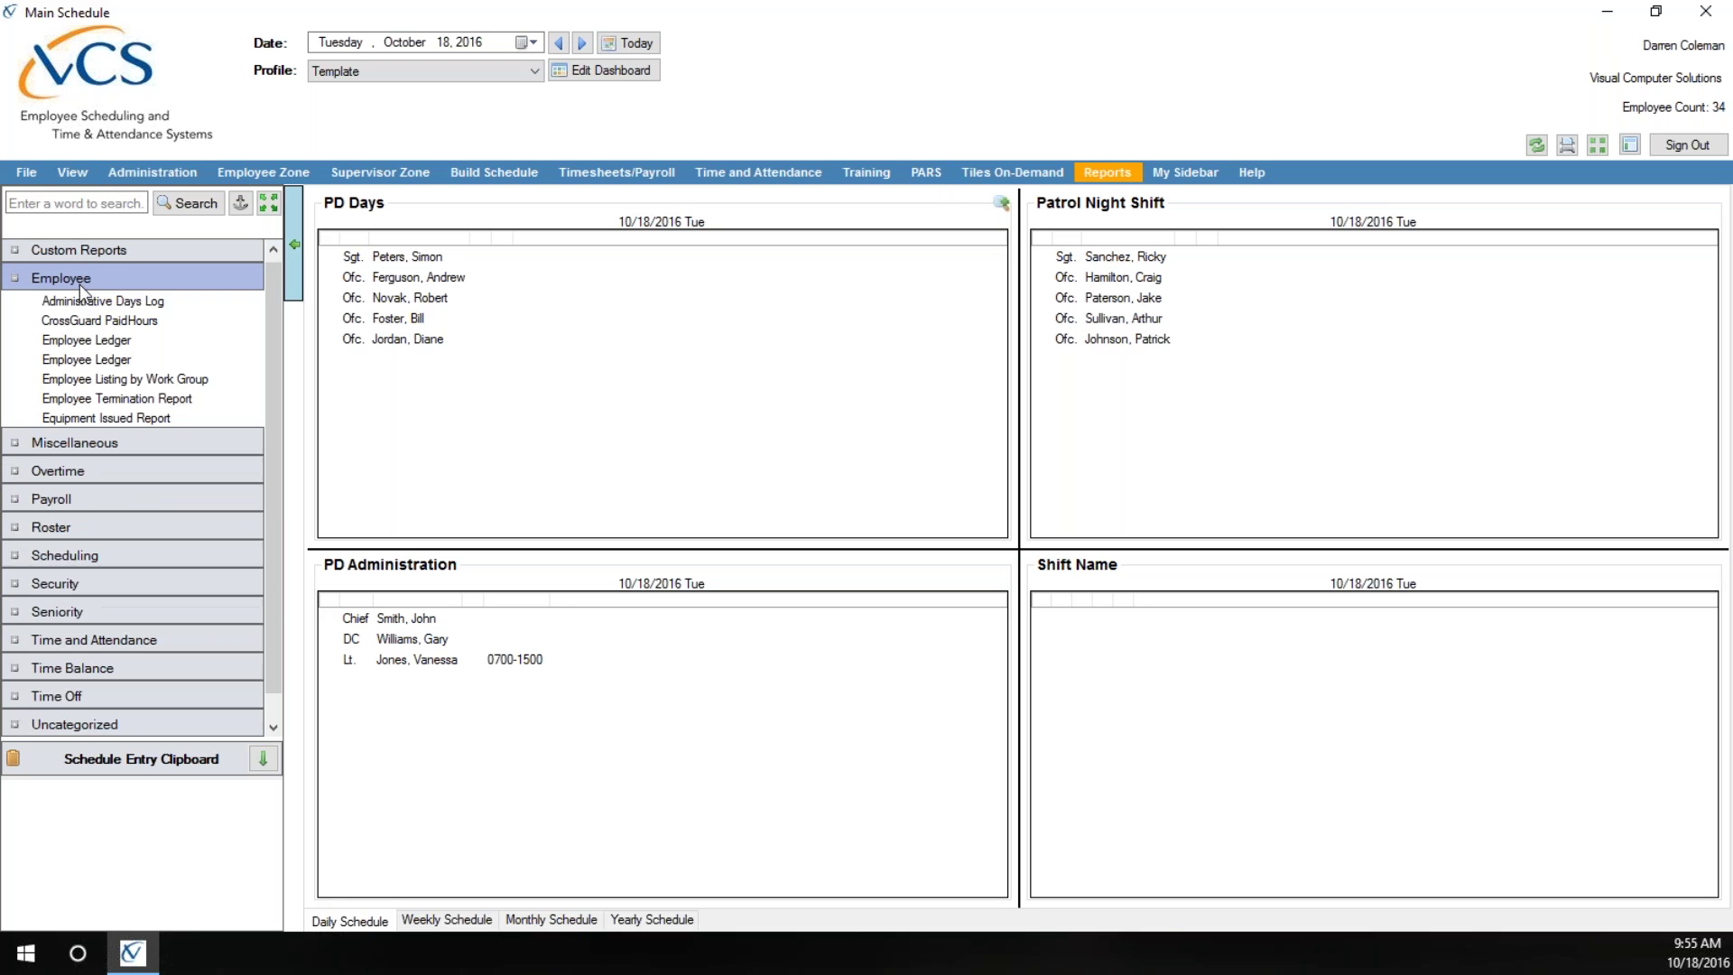
pyautogui.doubleClick(84, 343)
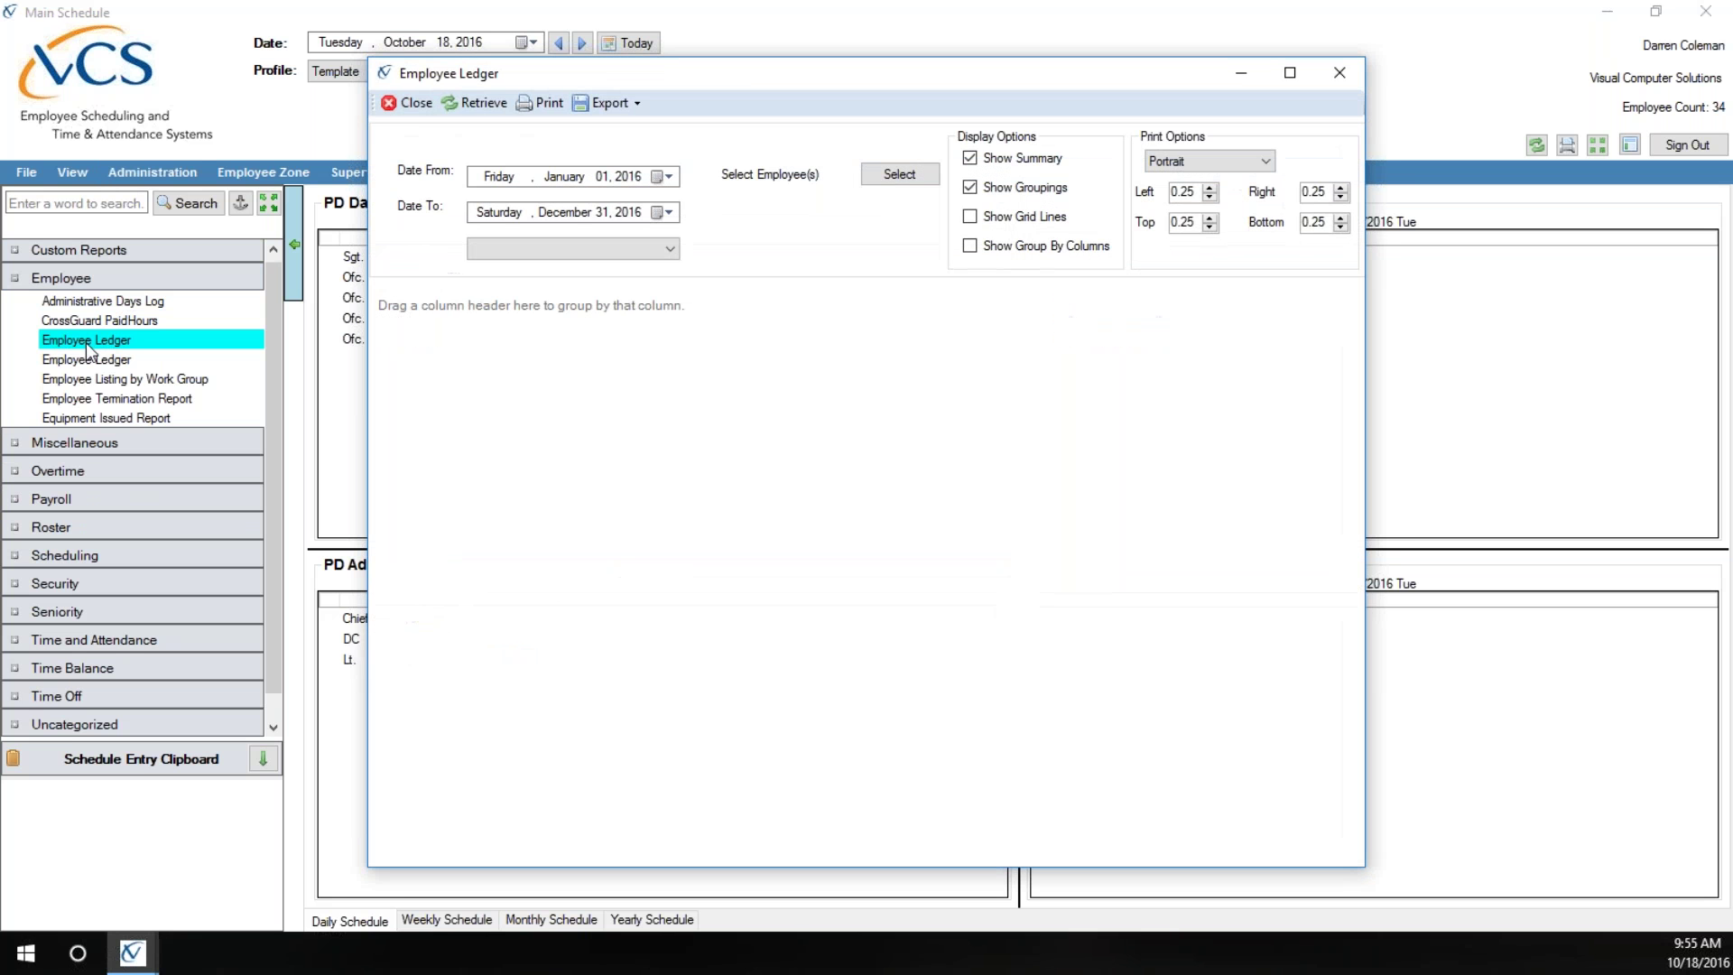
pyautogui.click(411, 102)
pyautogui.doubleClick(87, 359)
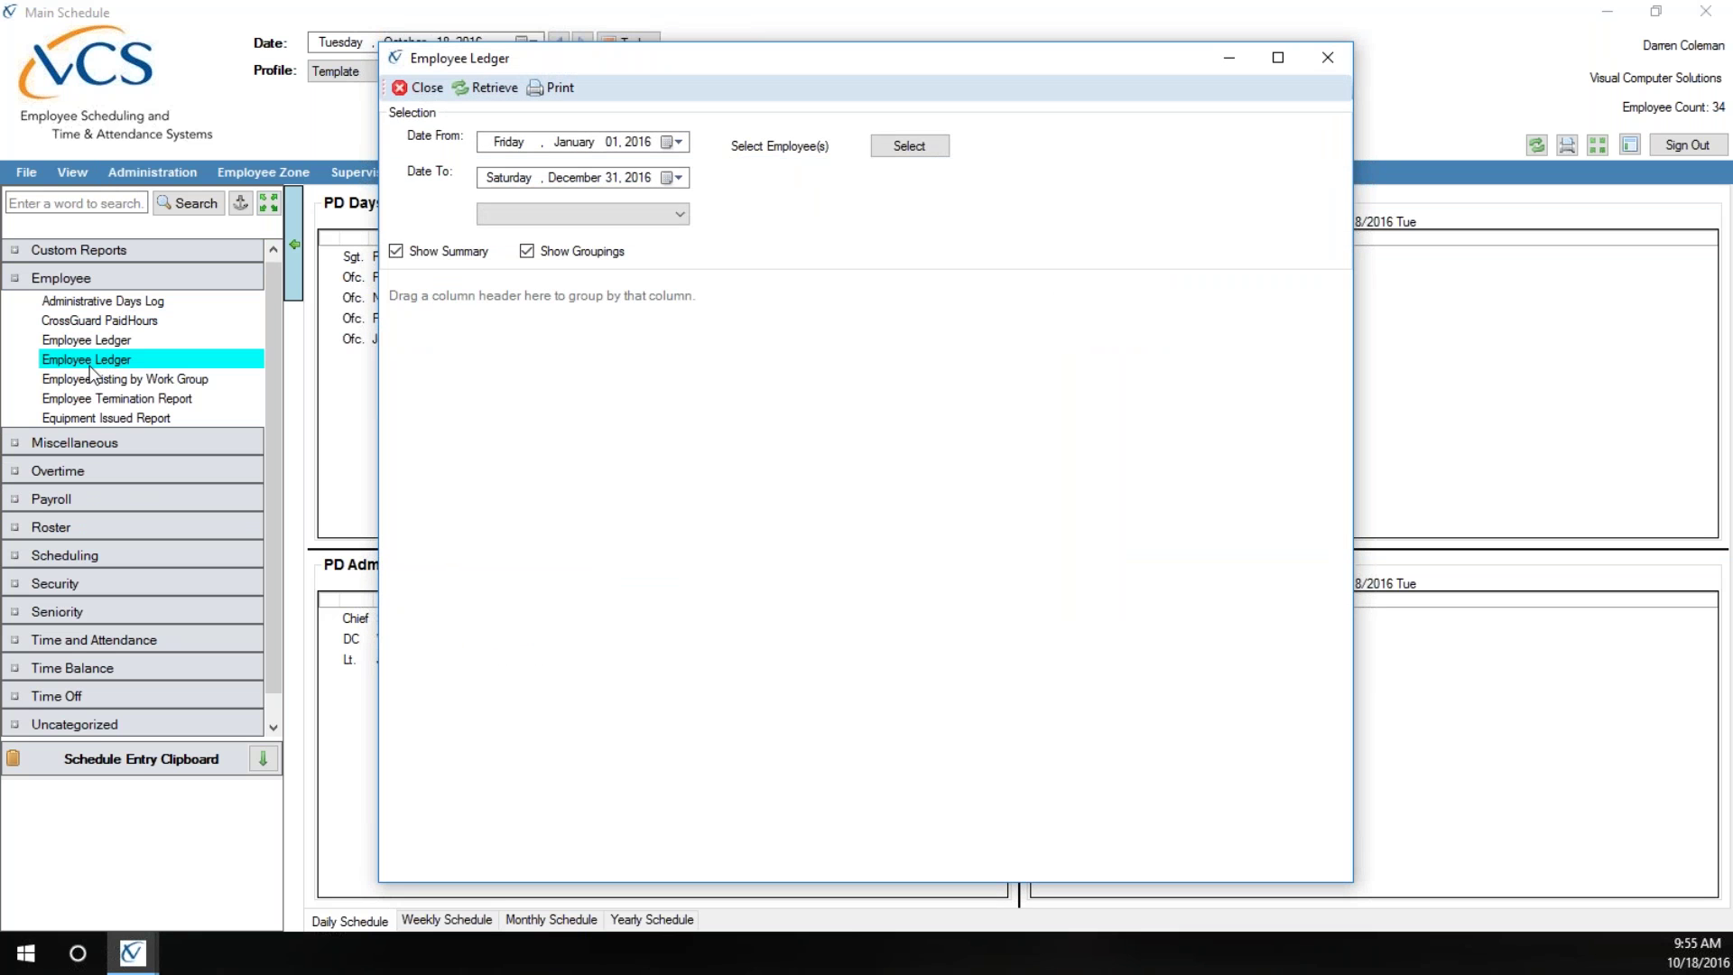
pyautogui.click(414, 88)
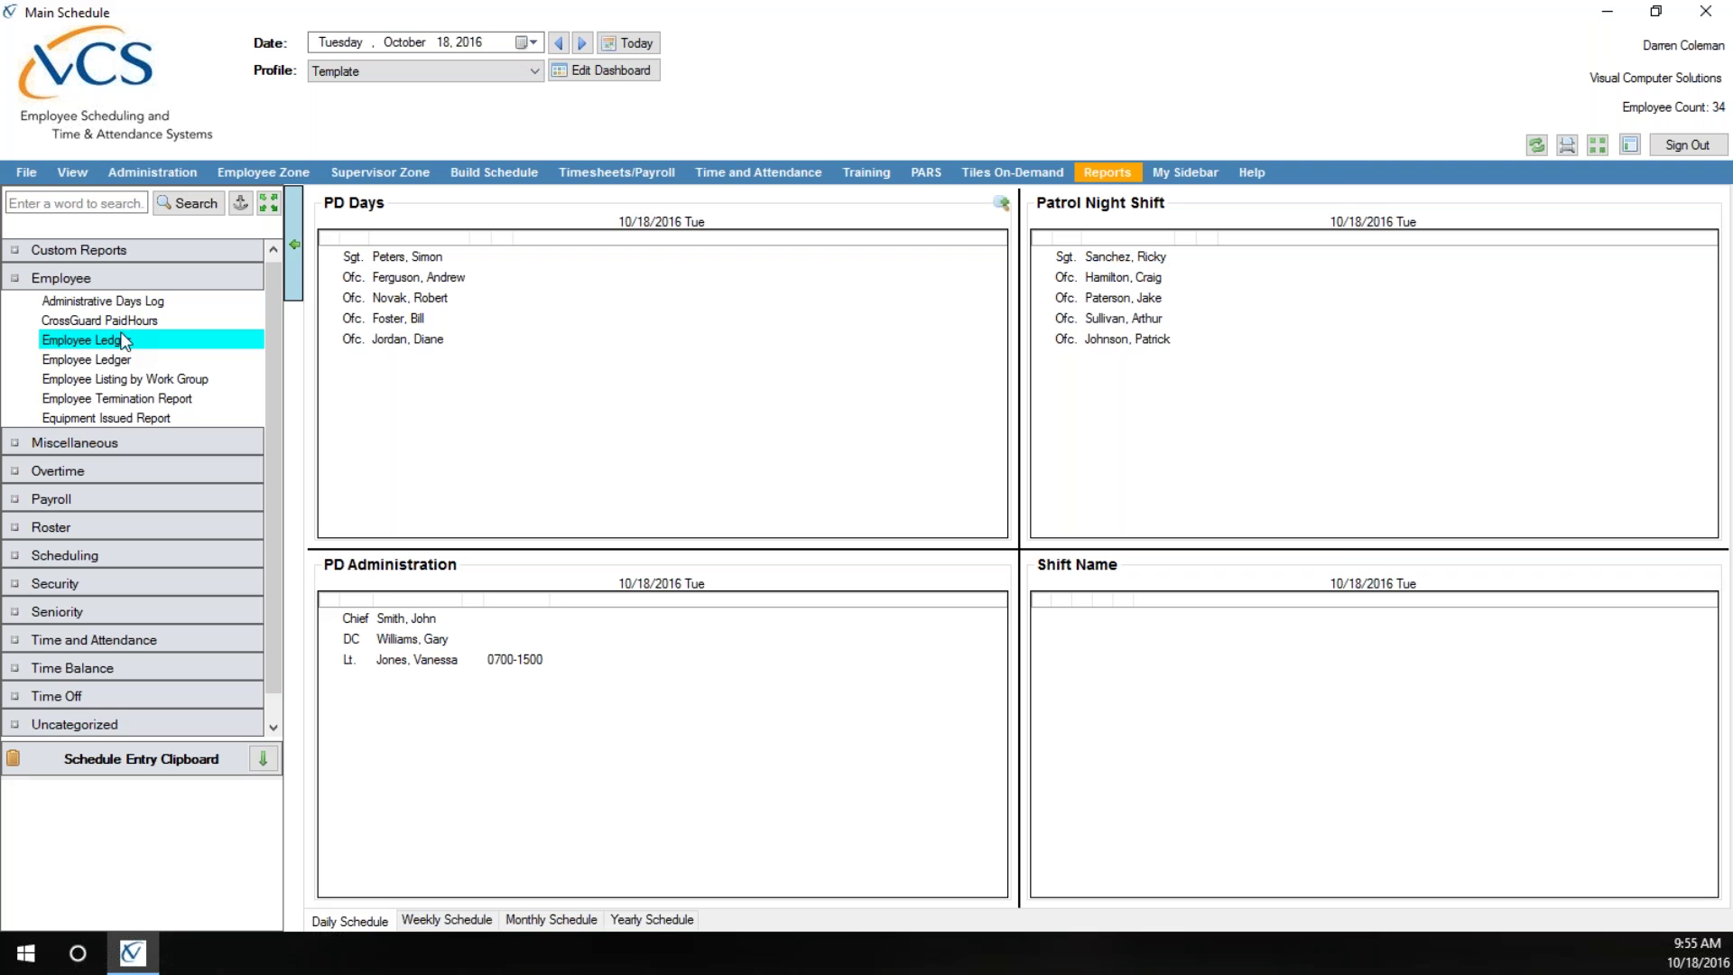
pyautogui.doubleClick(114, 338)
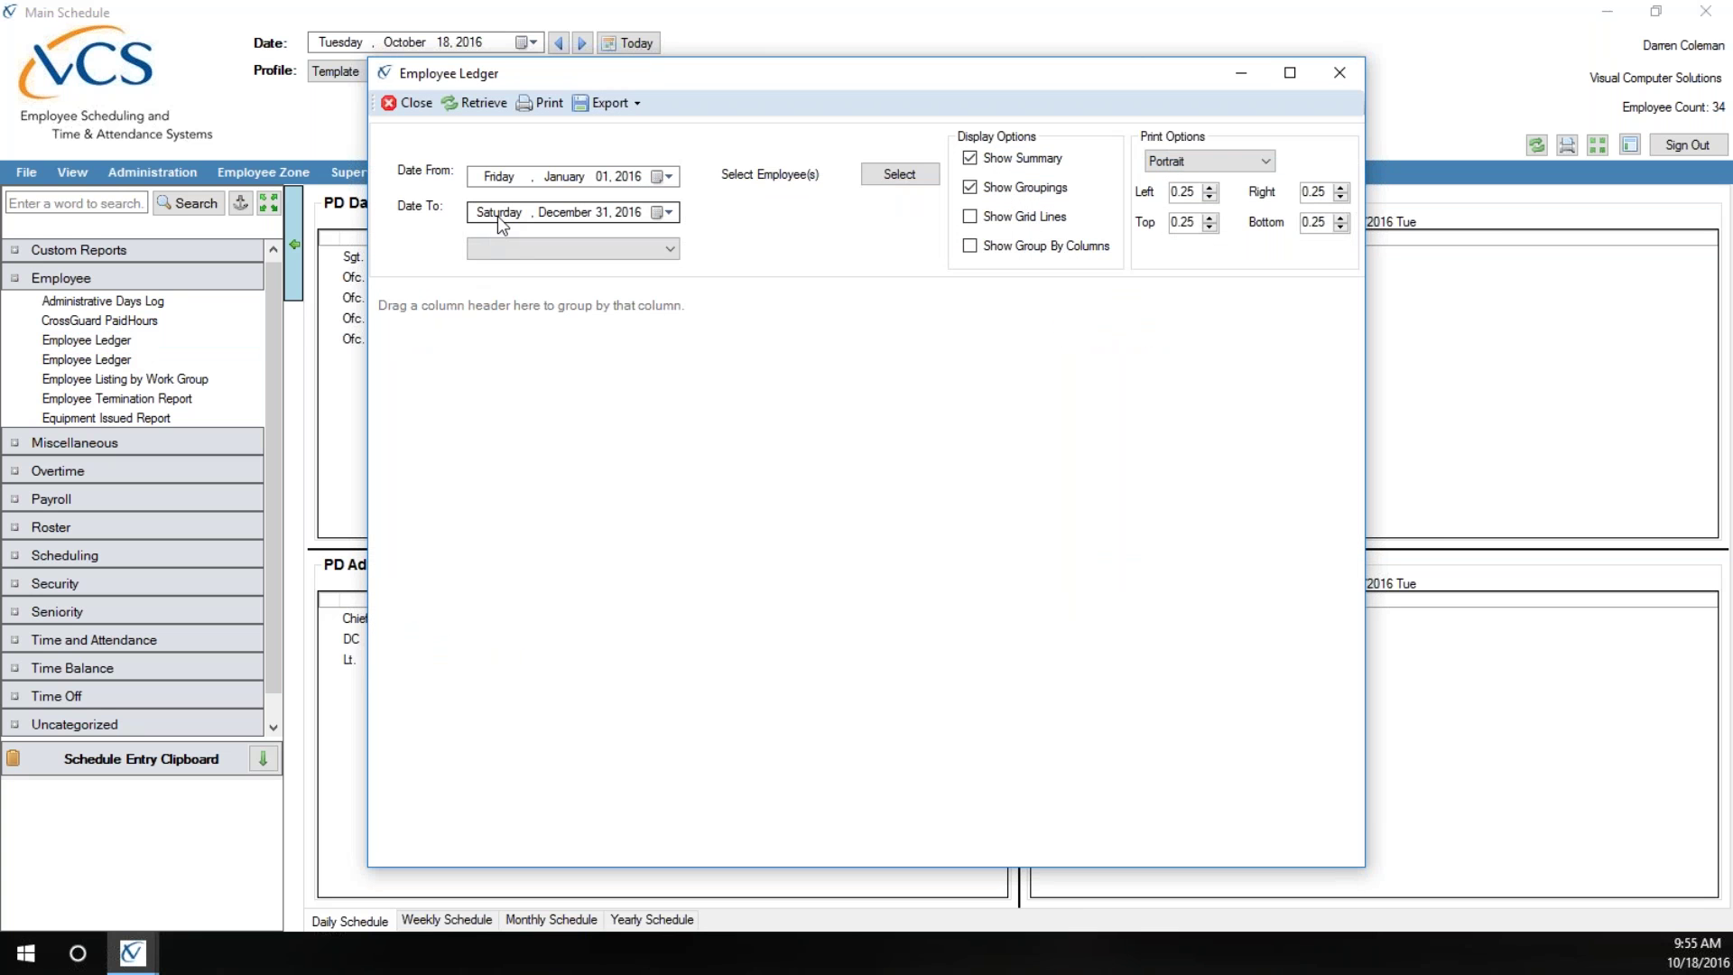
pyautogui.click(416, 108)
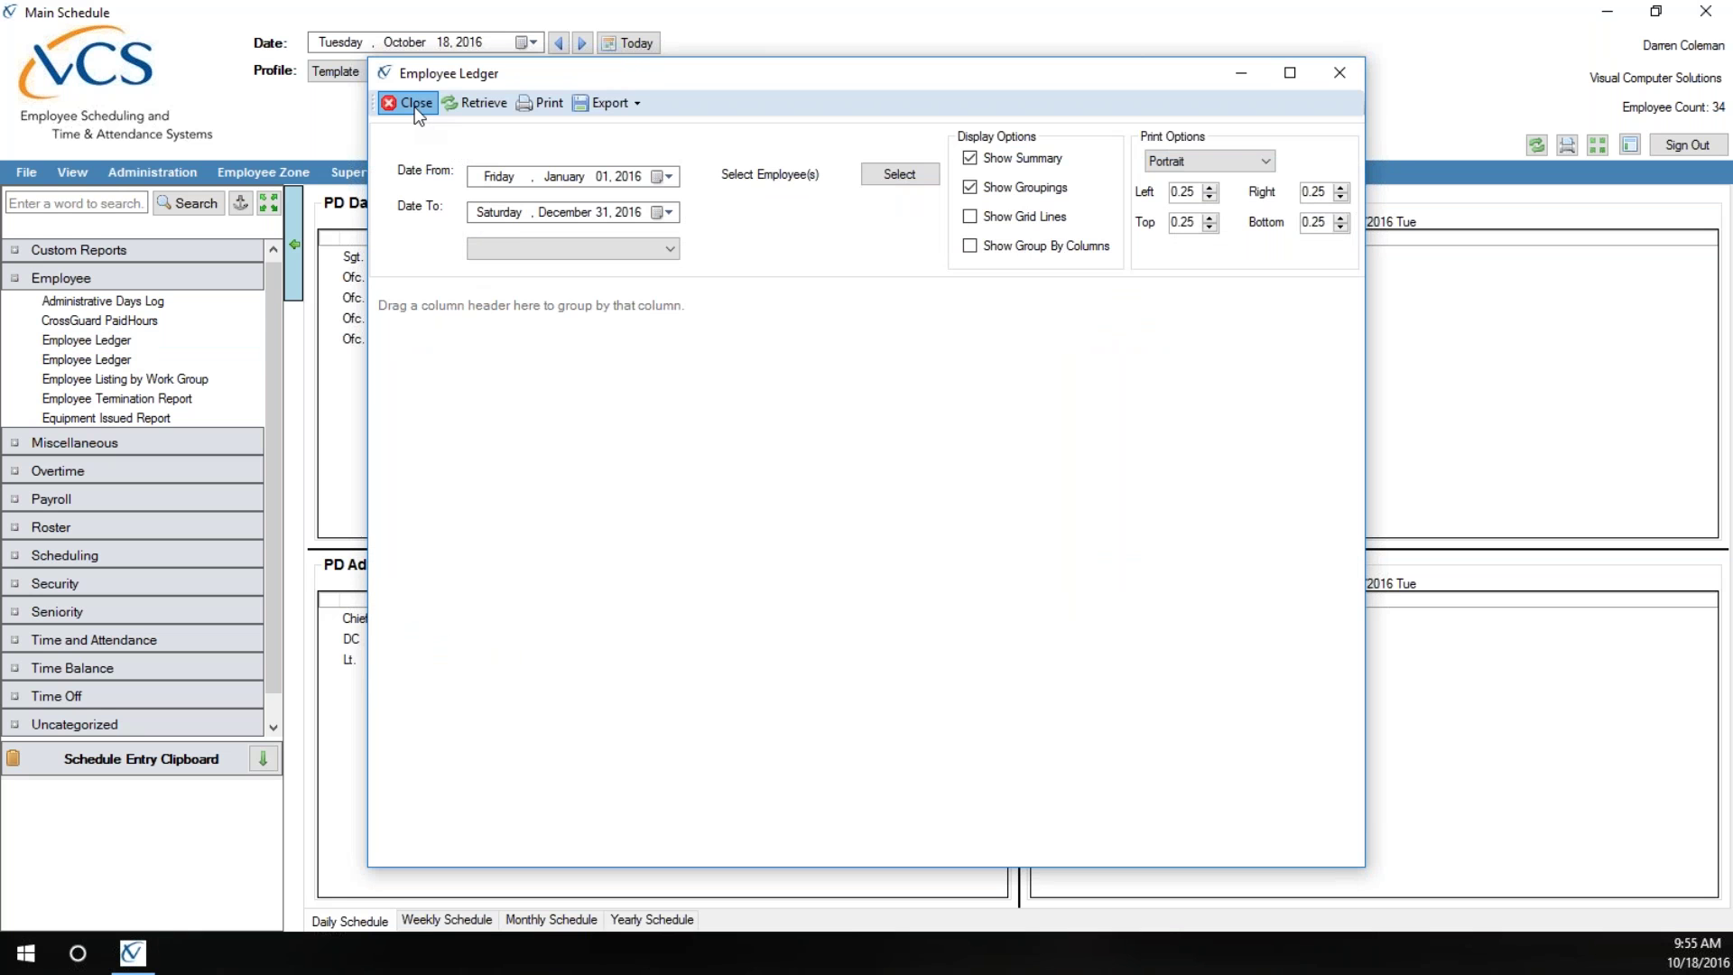
pyautogui.click(122, 356)
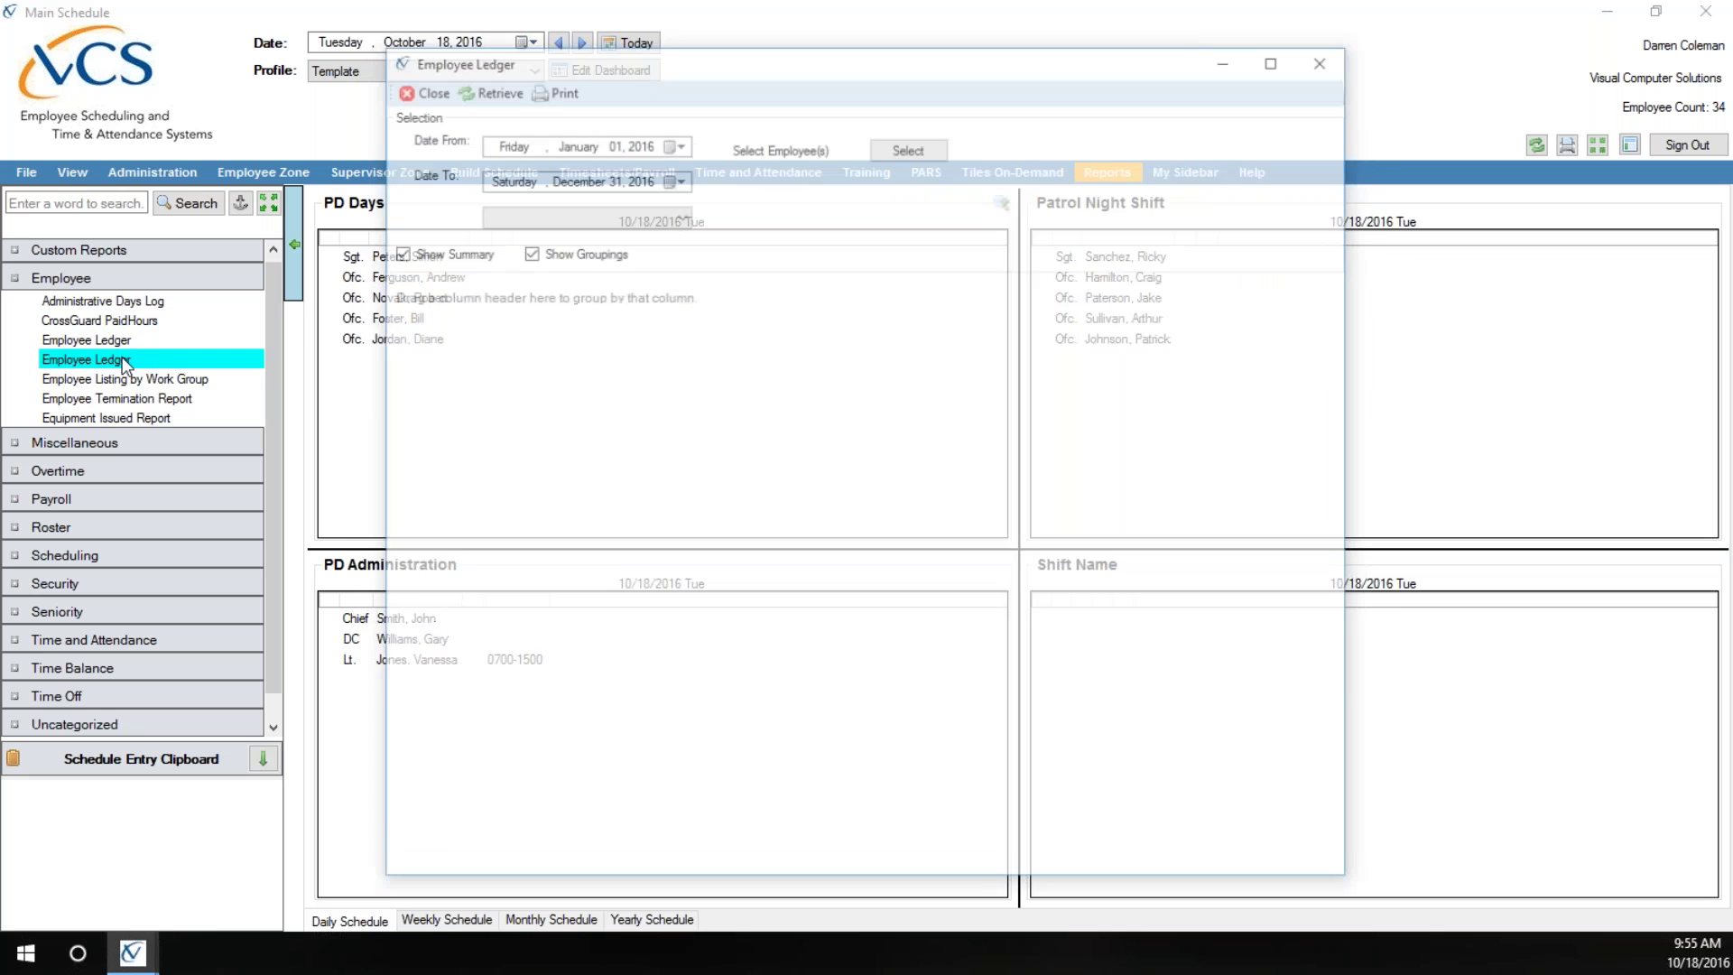
pyautogui.click(415, 89)
# Load the Employee Ledger design in the Report Designer, turn off Publish this Report and close without saving.
pyautogui.click(106, 253)
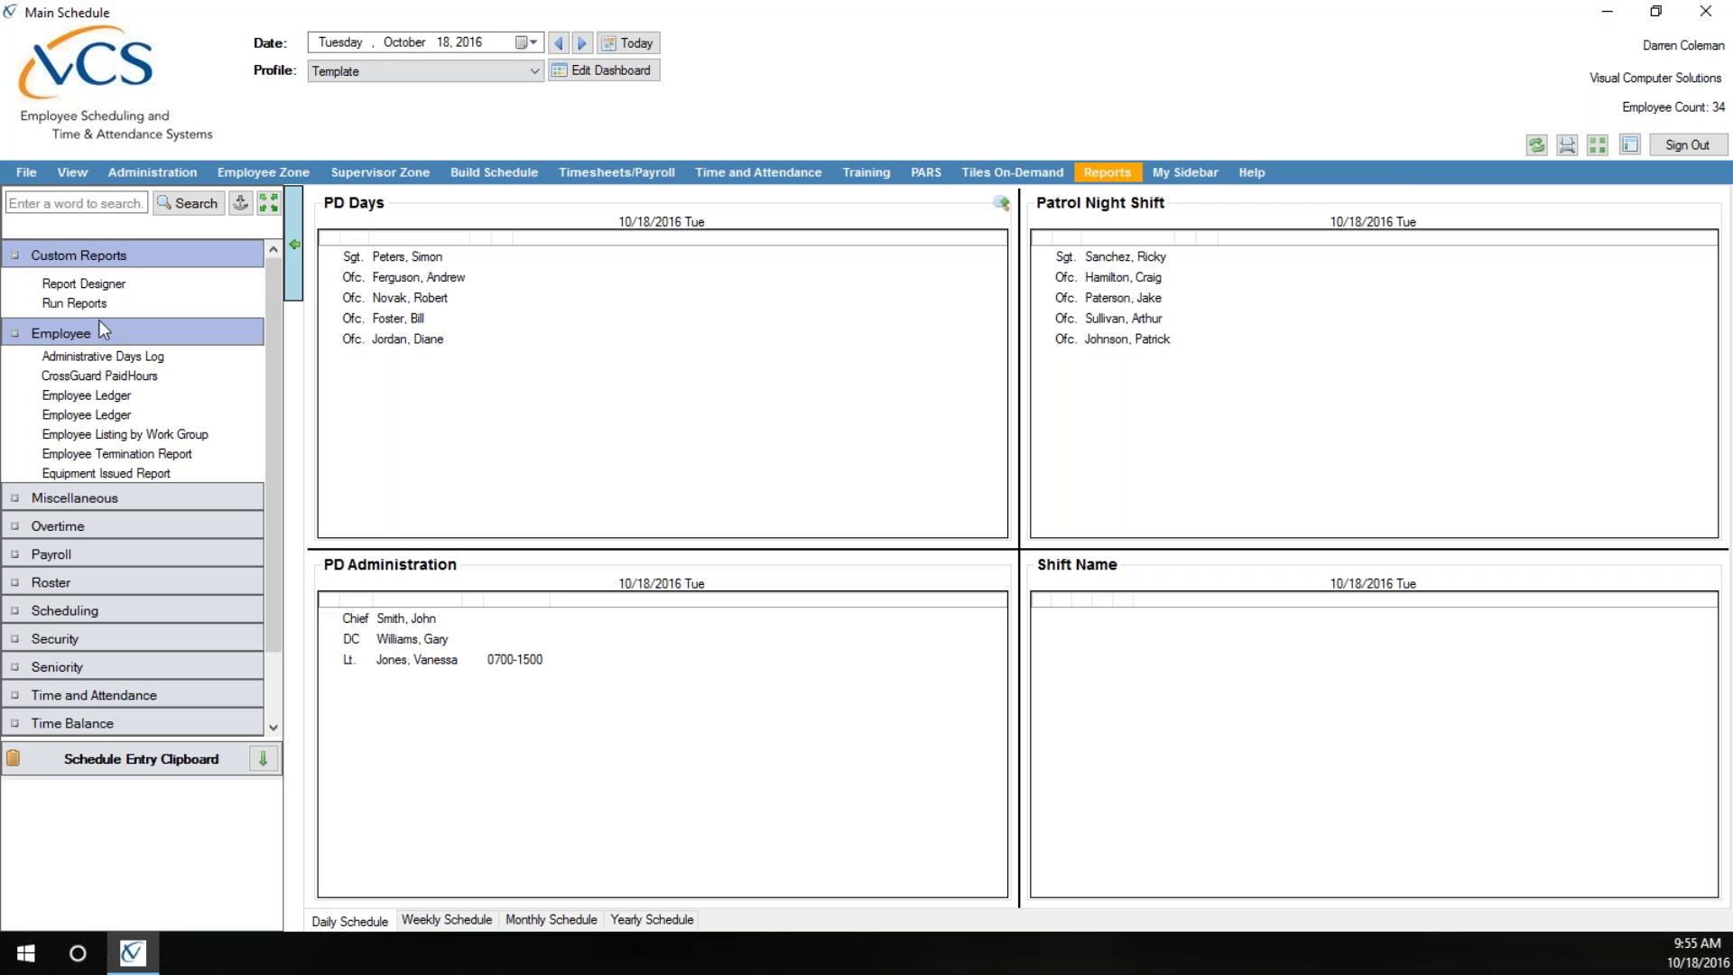
pyautogui.click(101, 286)
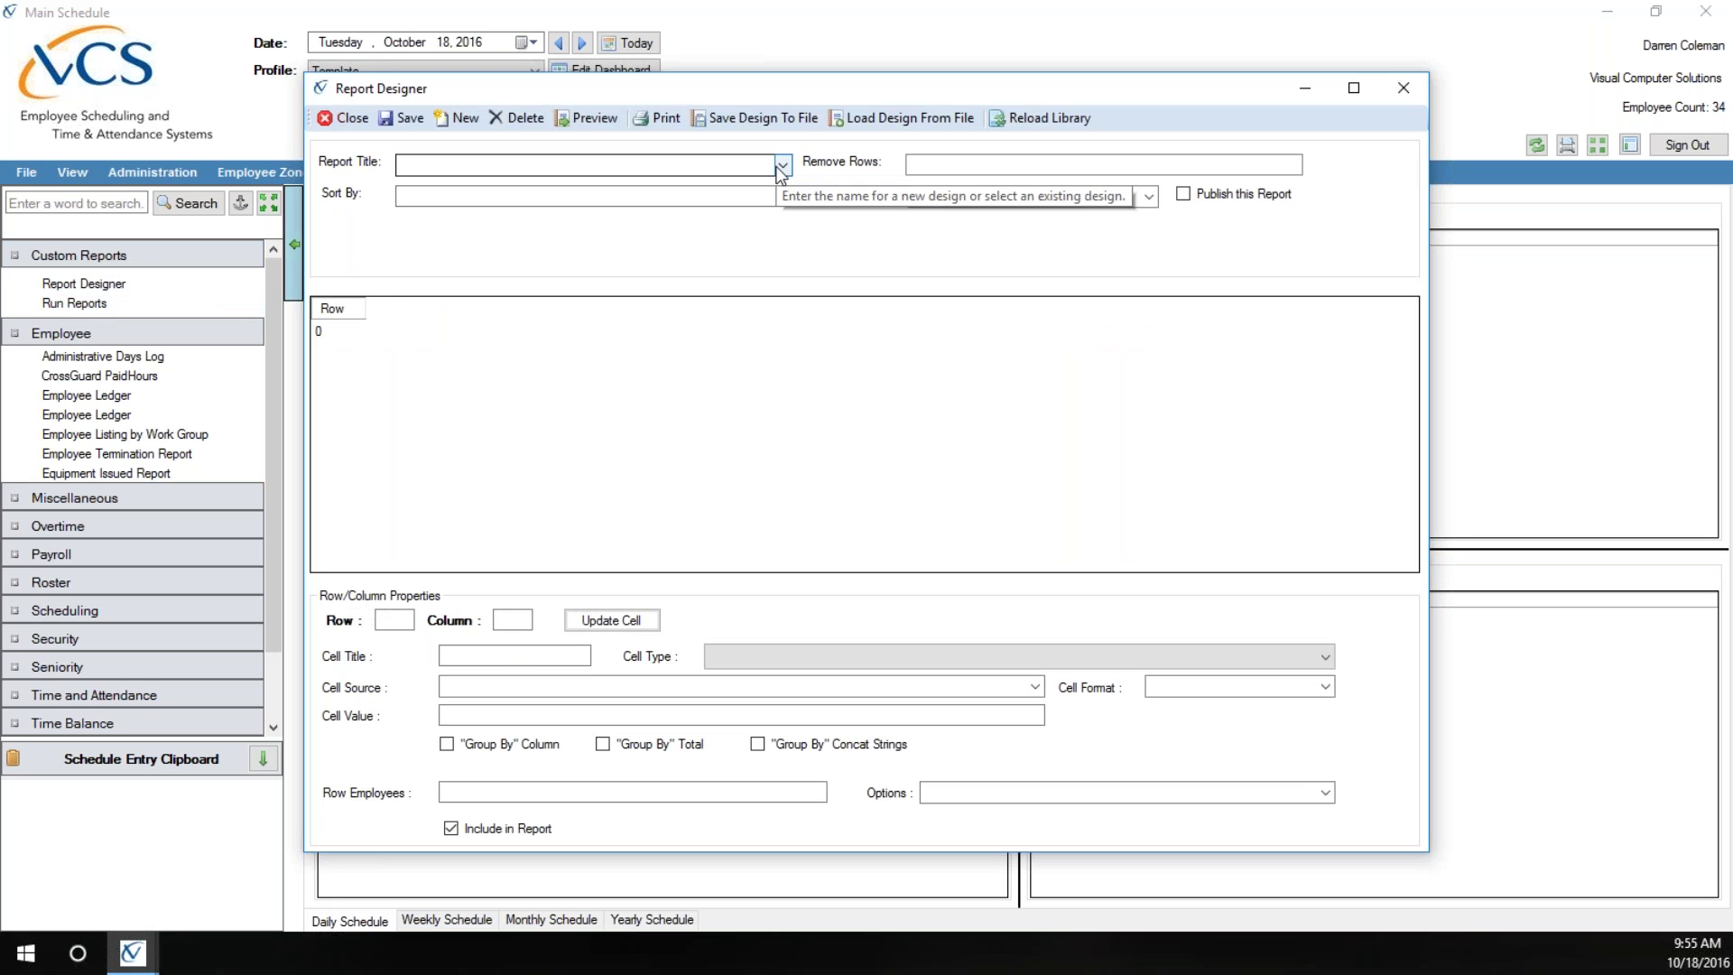
pyautogui.click(781, 166)
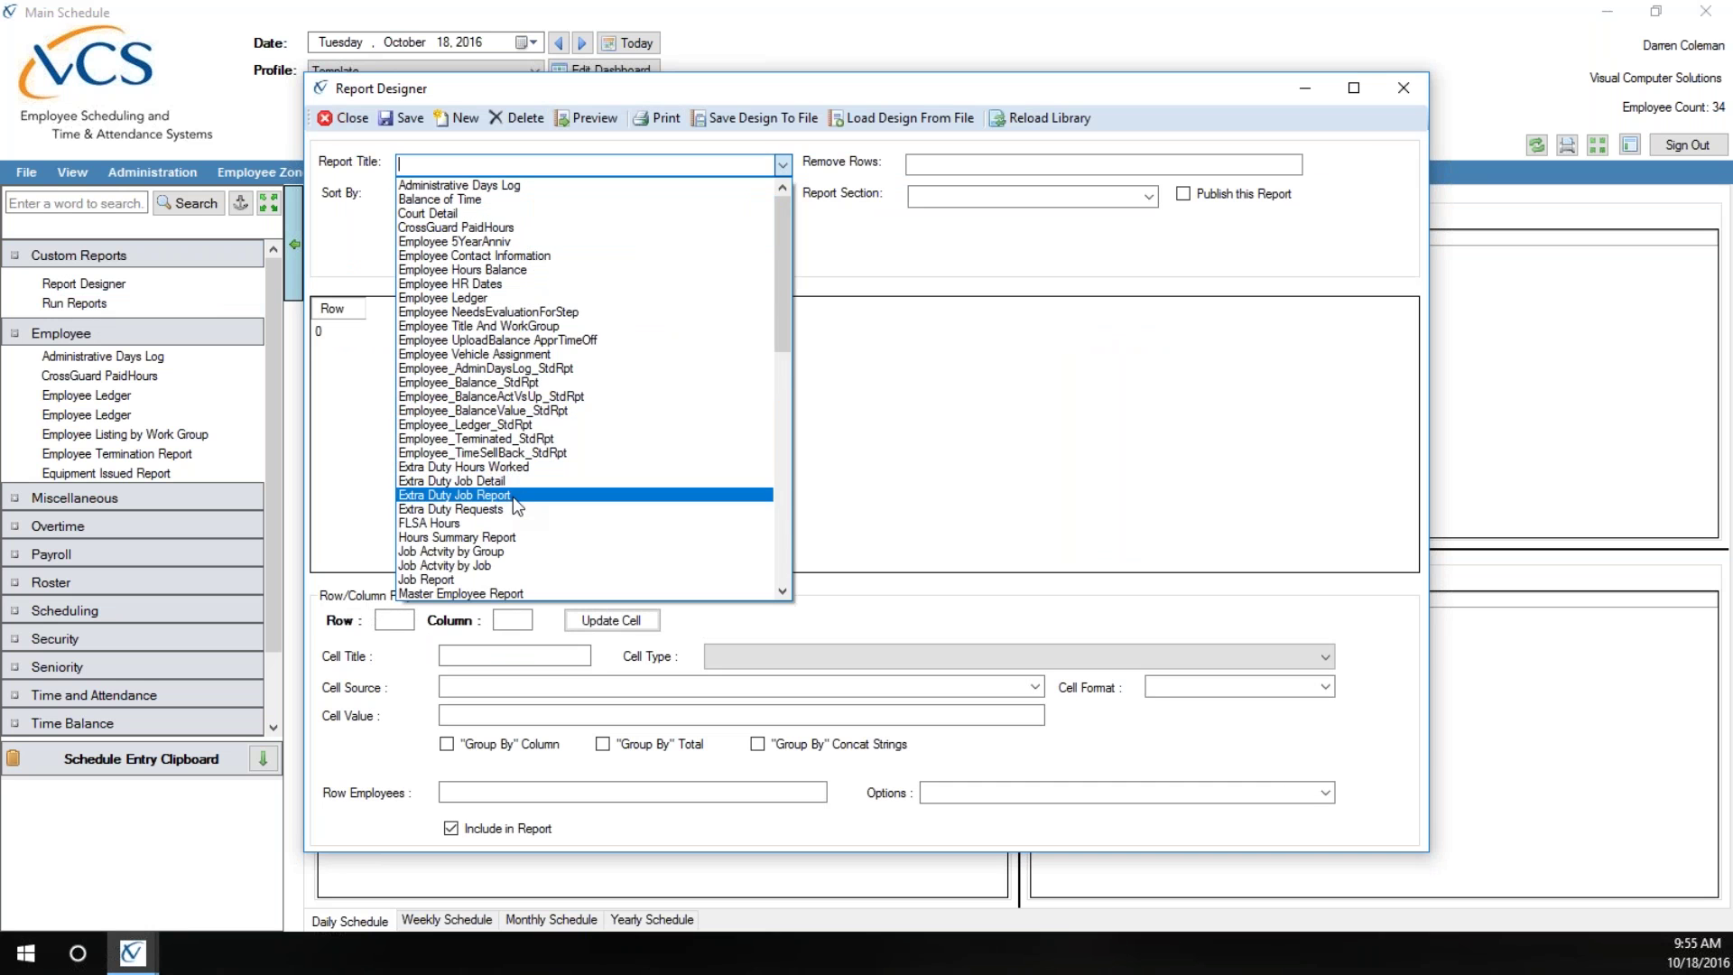
pyautogui.click(478, 298)
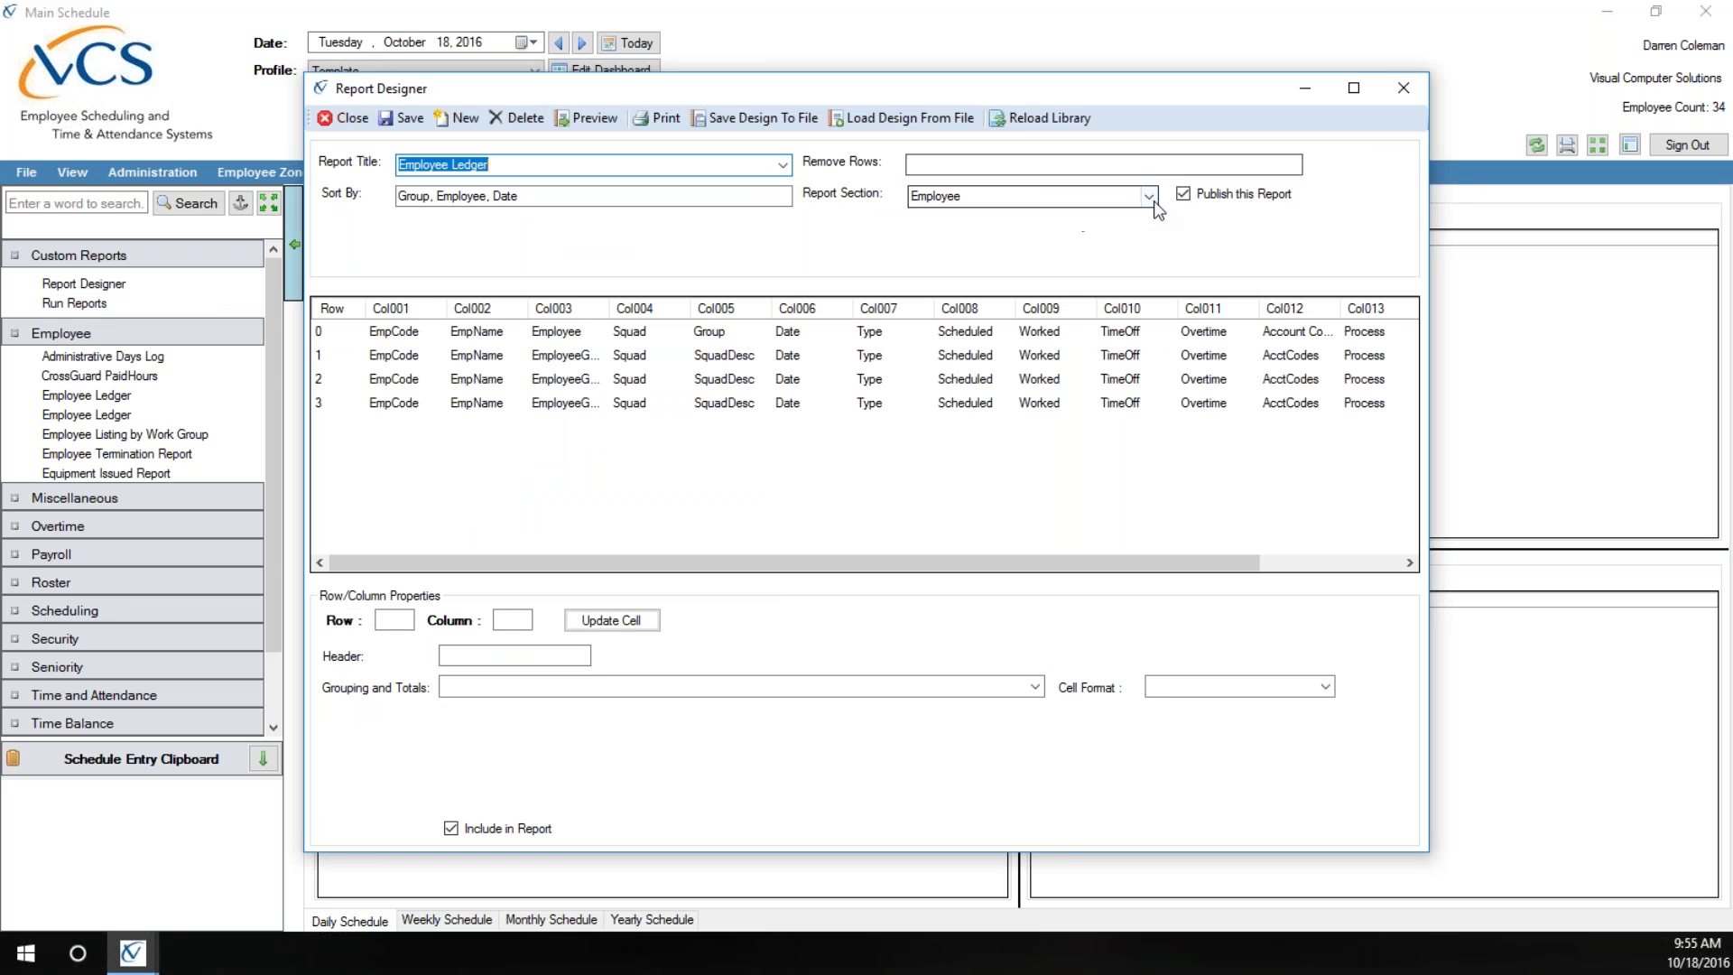
pyautogui.click(1183, 194)
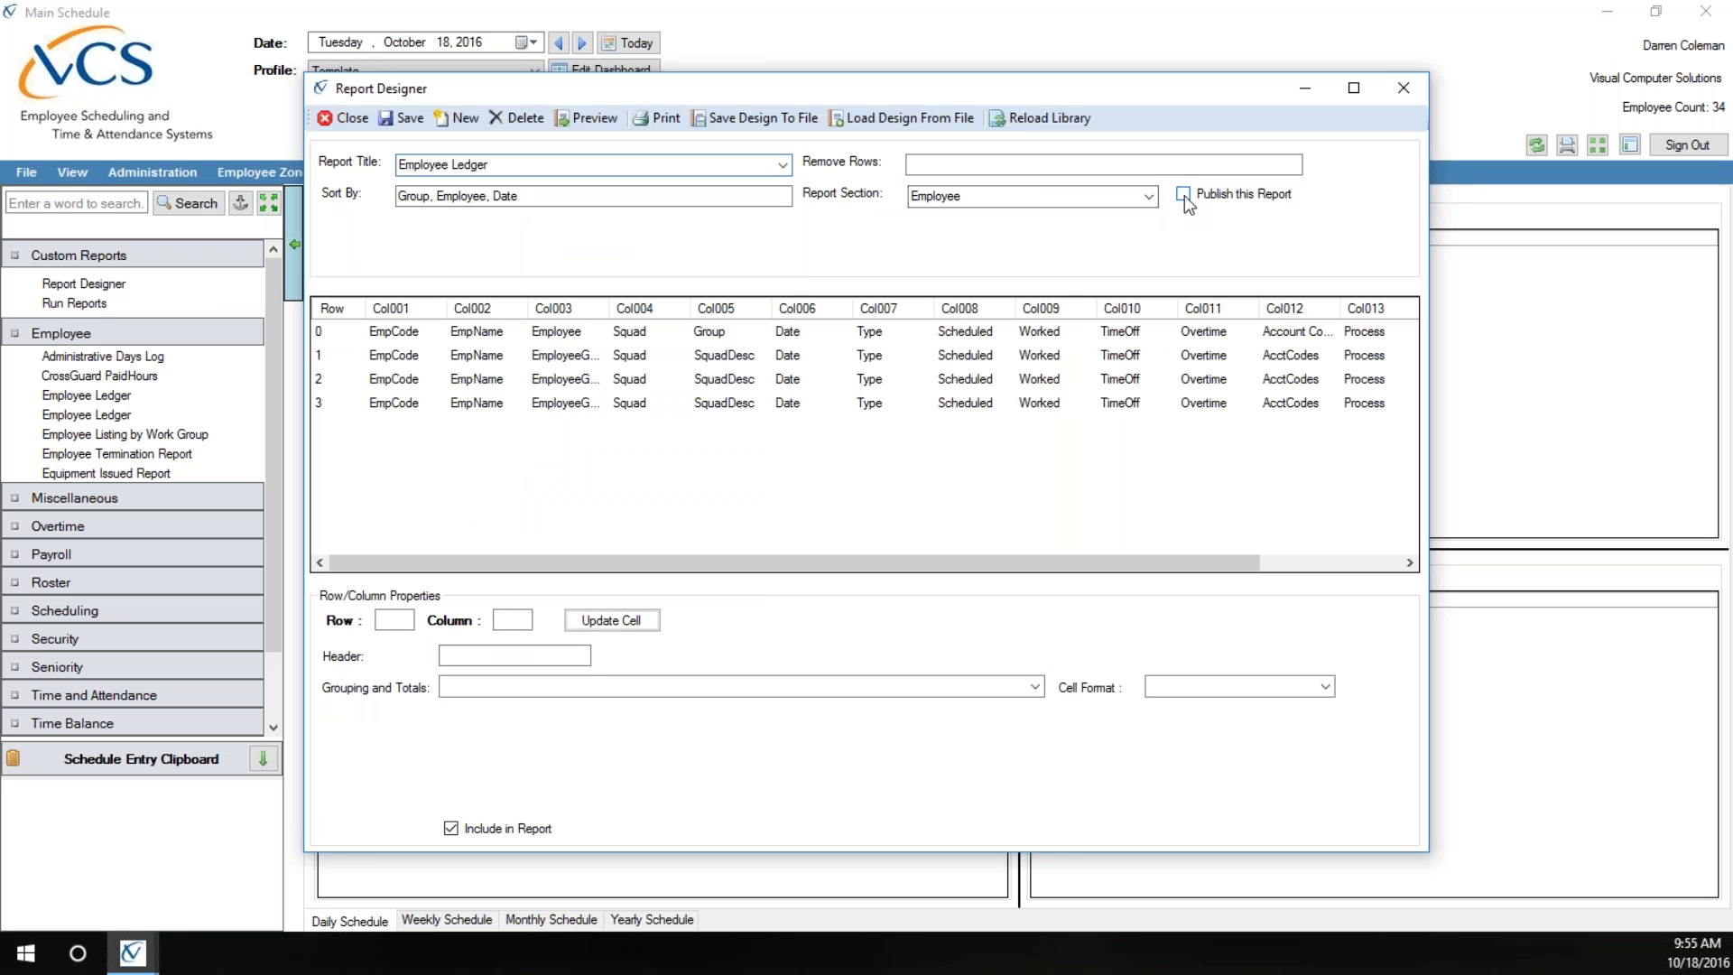
pyautogui.click(342, 118)
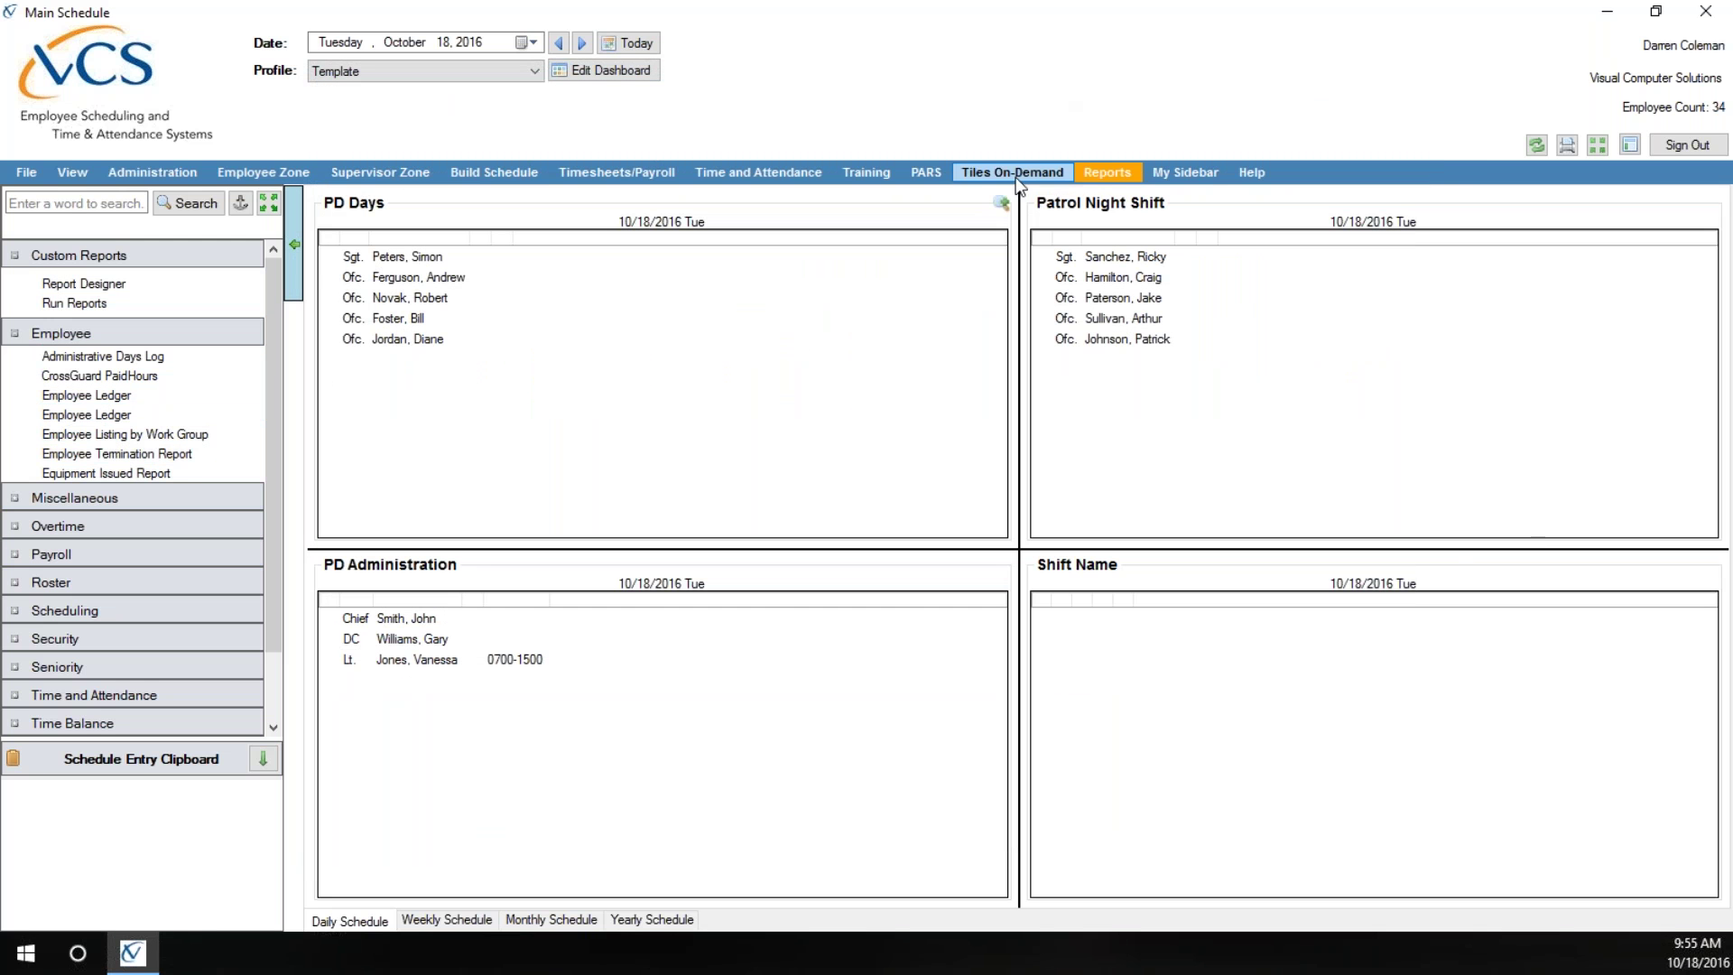
# Open the Employee Ledger report from the Employee report category.
pyautogui.click(860, 171)
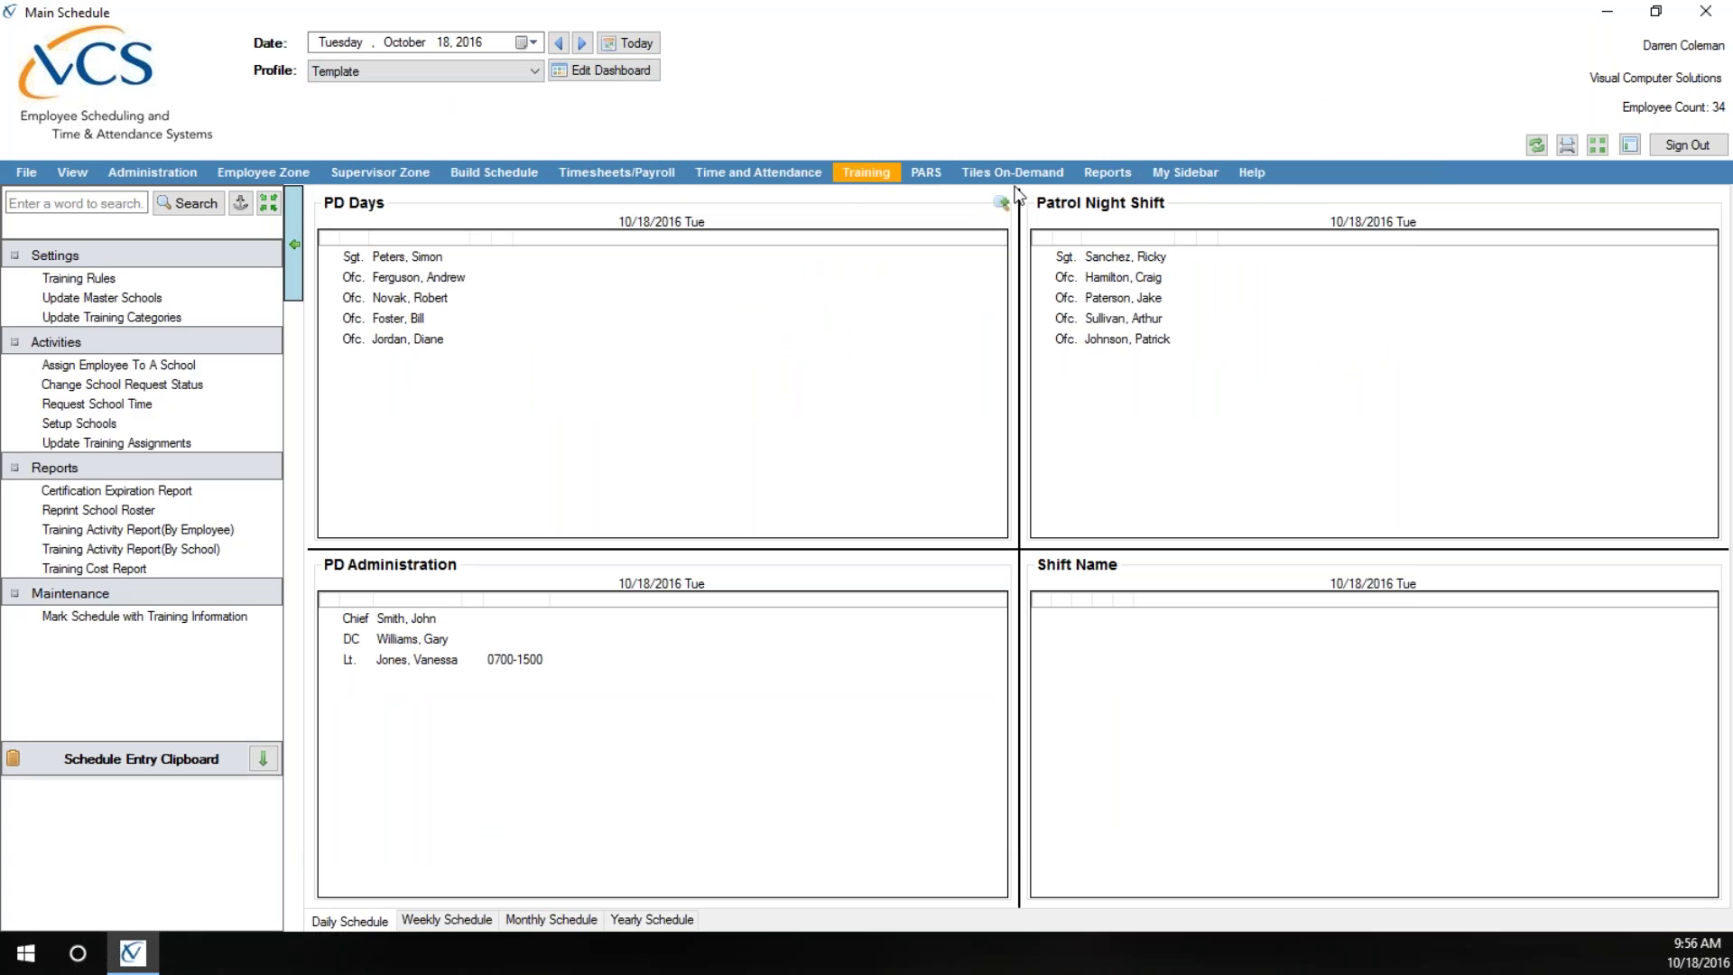
pyautogui.click(1107, 172)
pyautogui.click(118, 290)
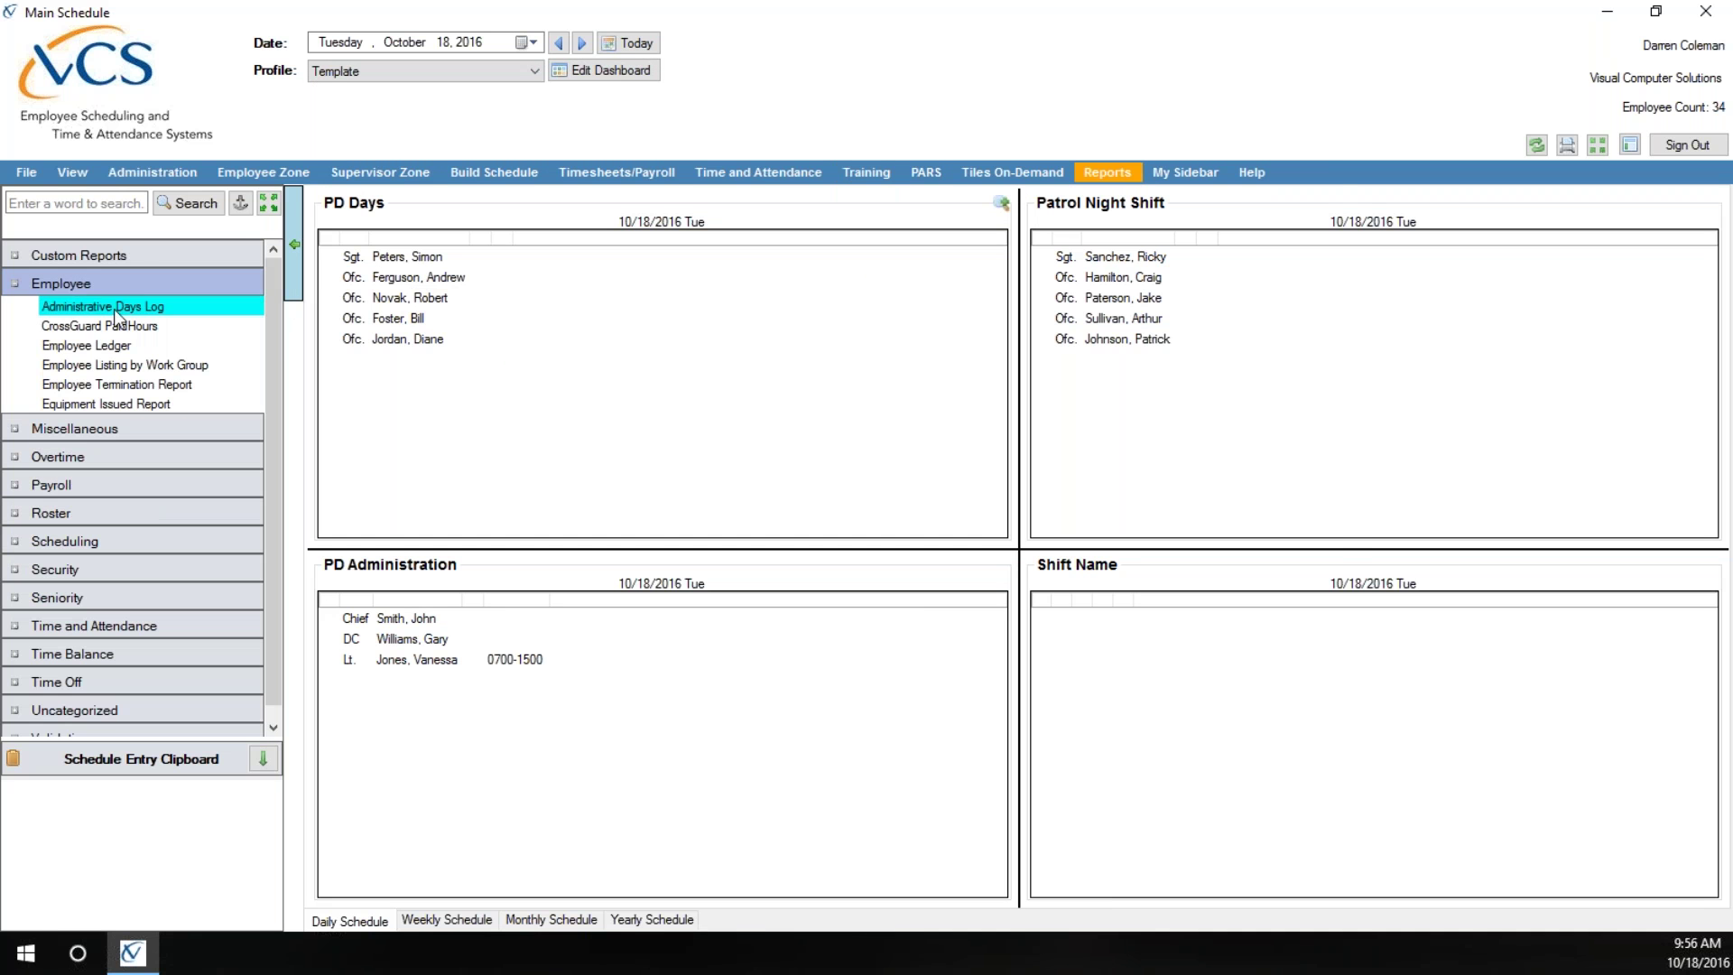
pyautogui.click(122, 345)
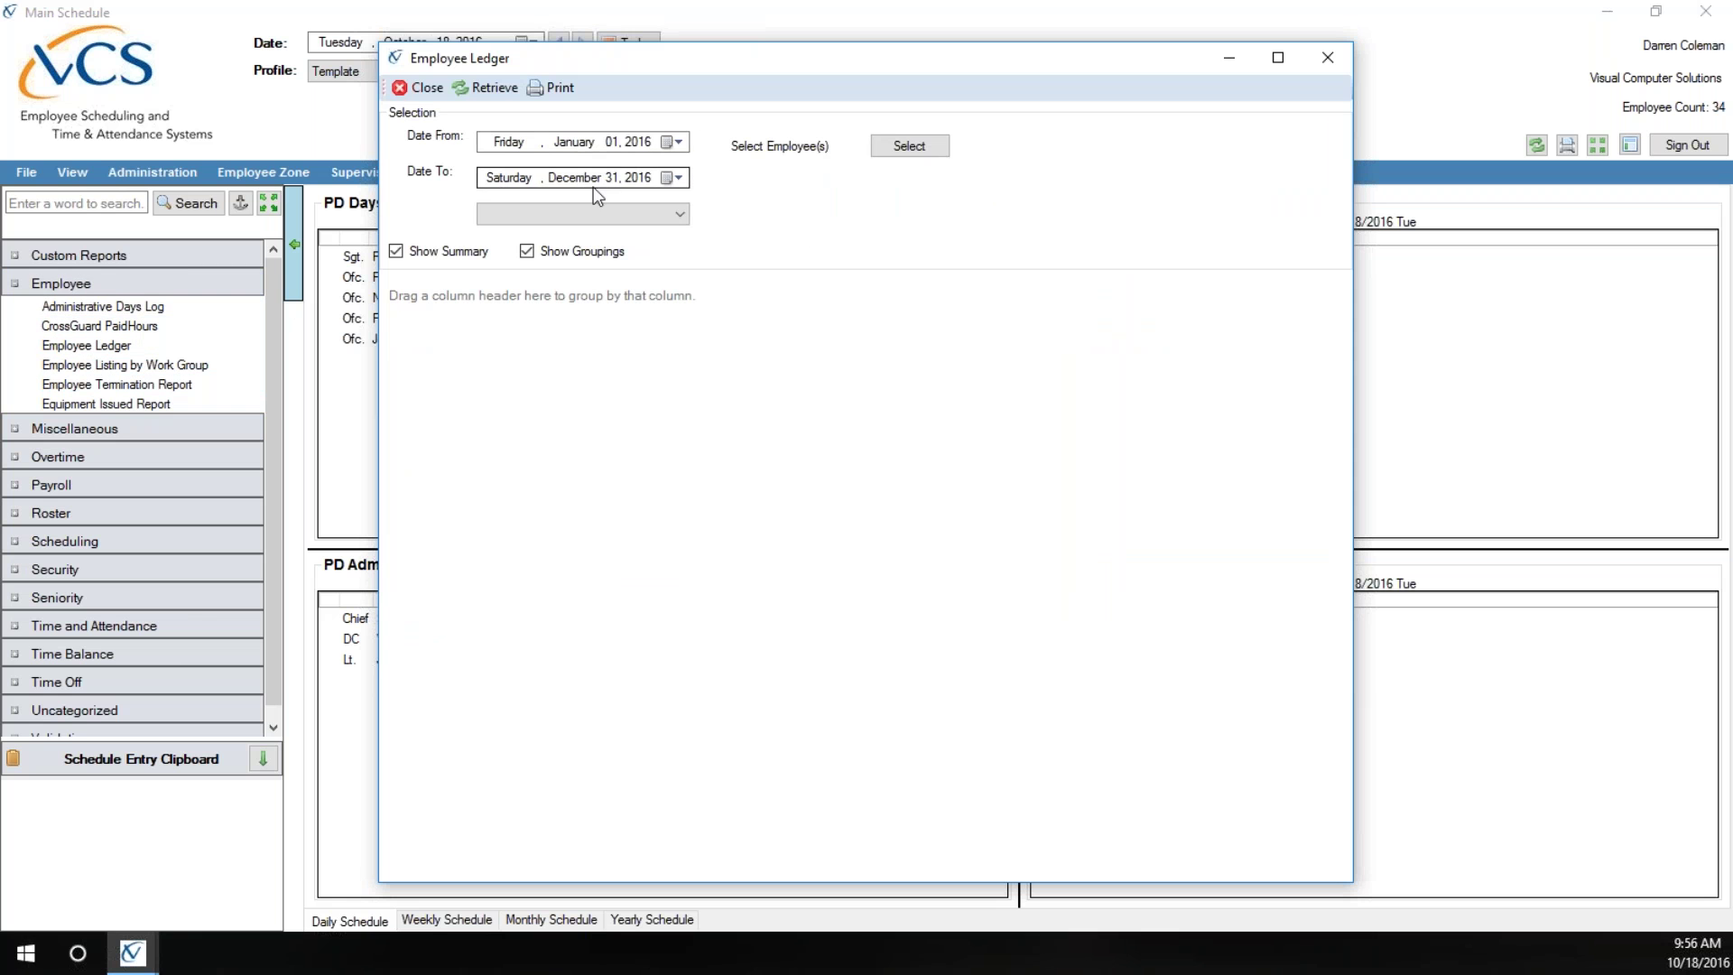
# Choose the first seven employees in the employee lookup and retrieve their ledger data.
pyautogui.click(905, 150)
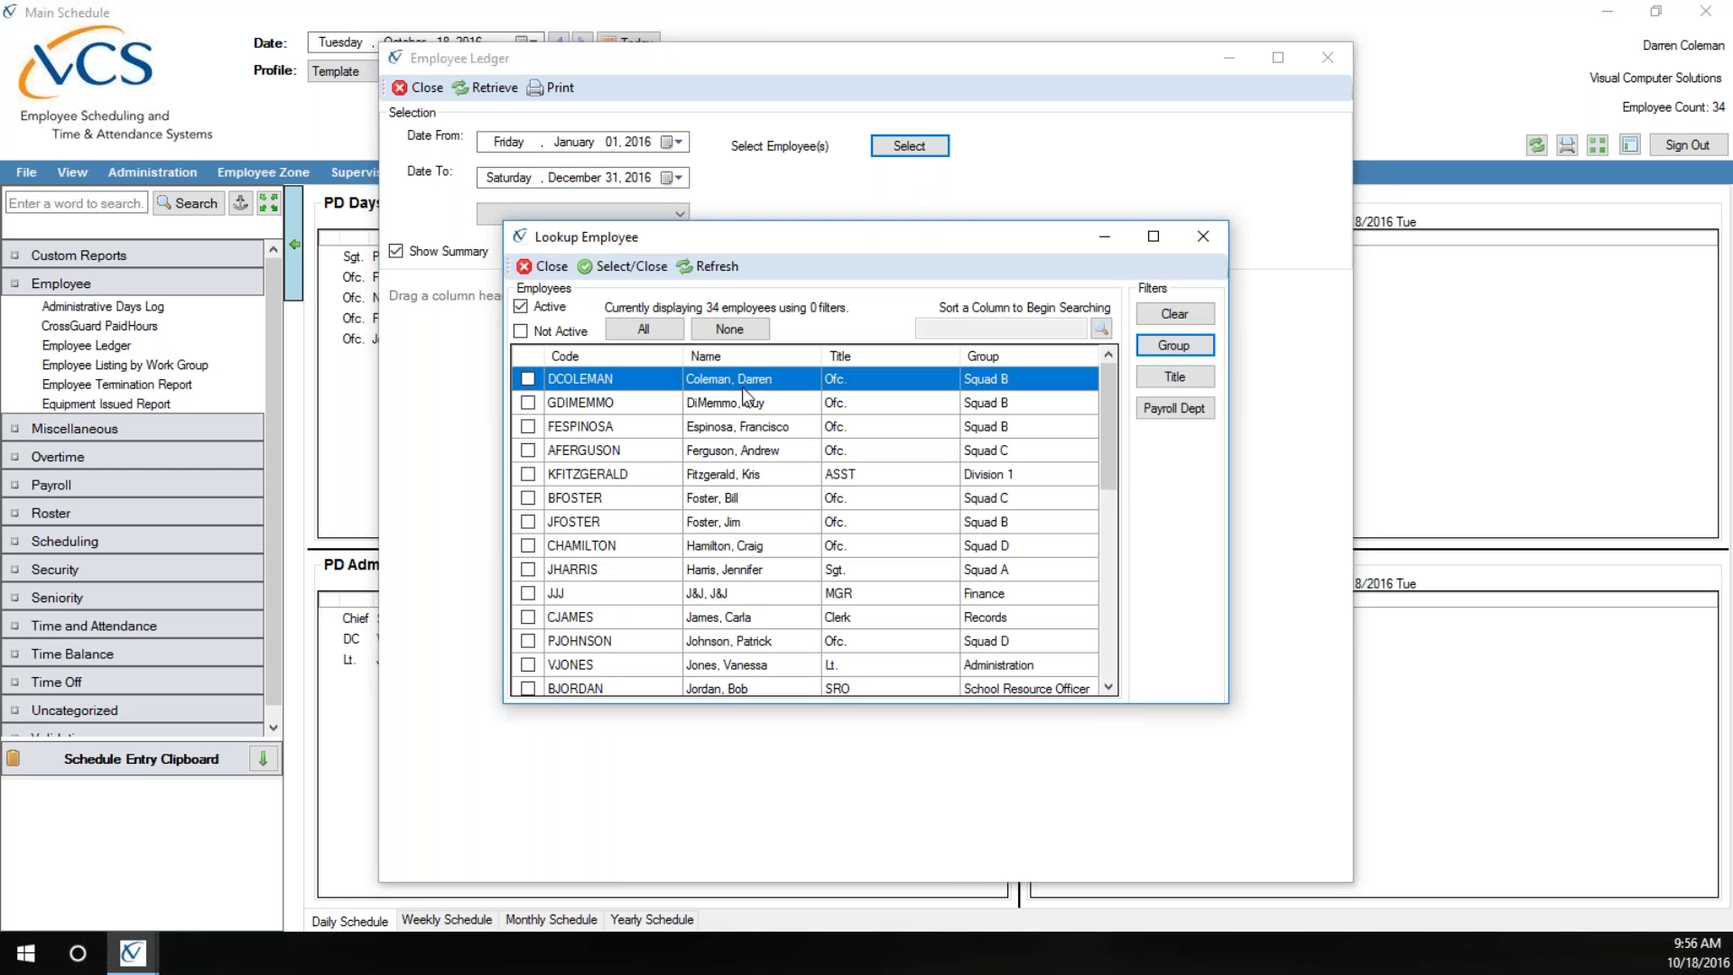
pyautogui.moveTo(742, 387); pyautogui.dragTo(740, 516)
pyautogui.rightClick(739, 451)
pyautogui.click(810, 465)
pyautogui.click(631, 267)
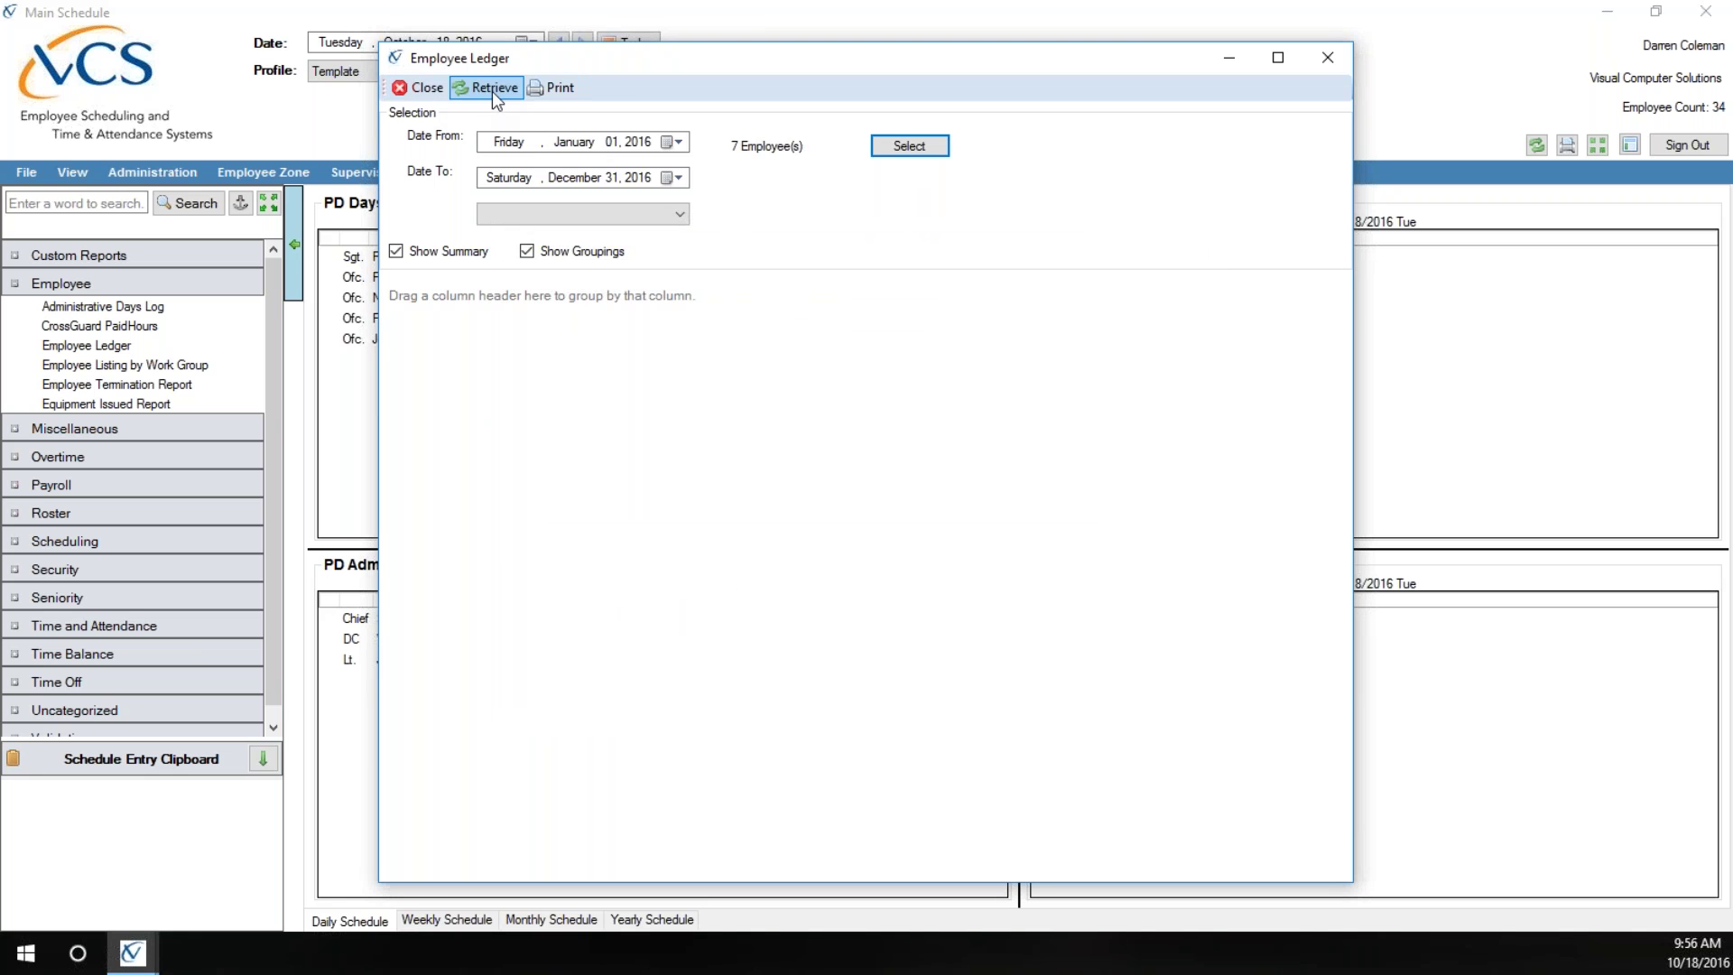
pyautogui.click(493, 93)
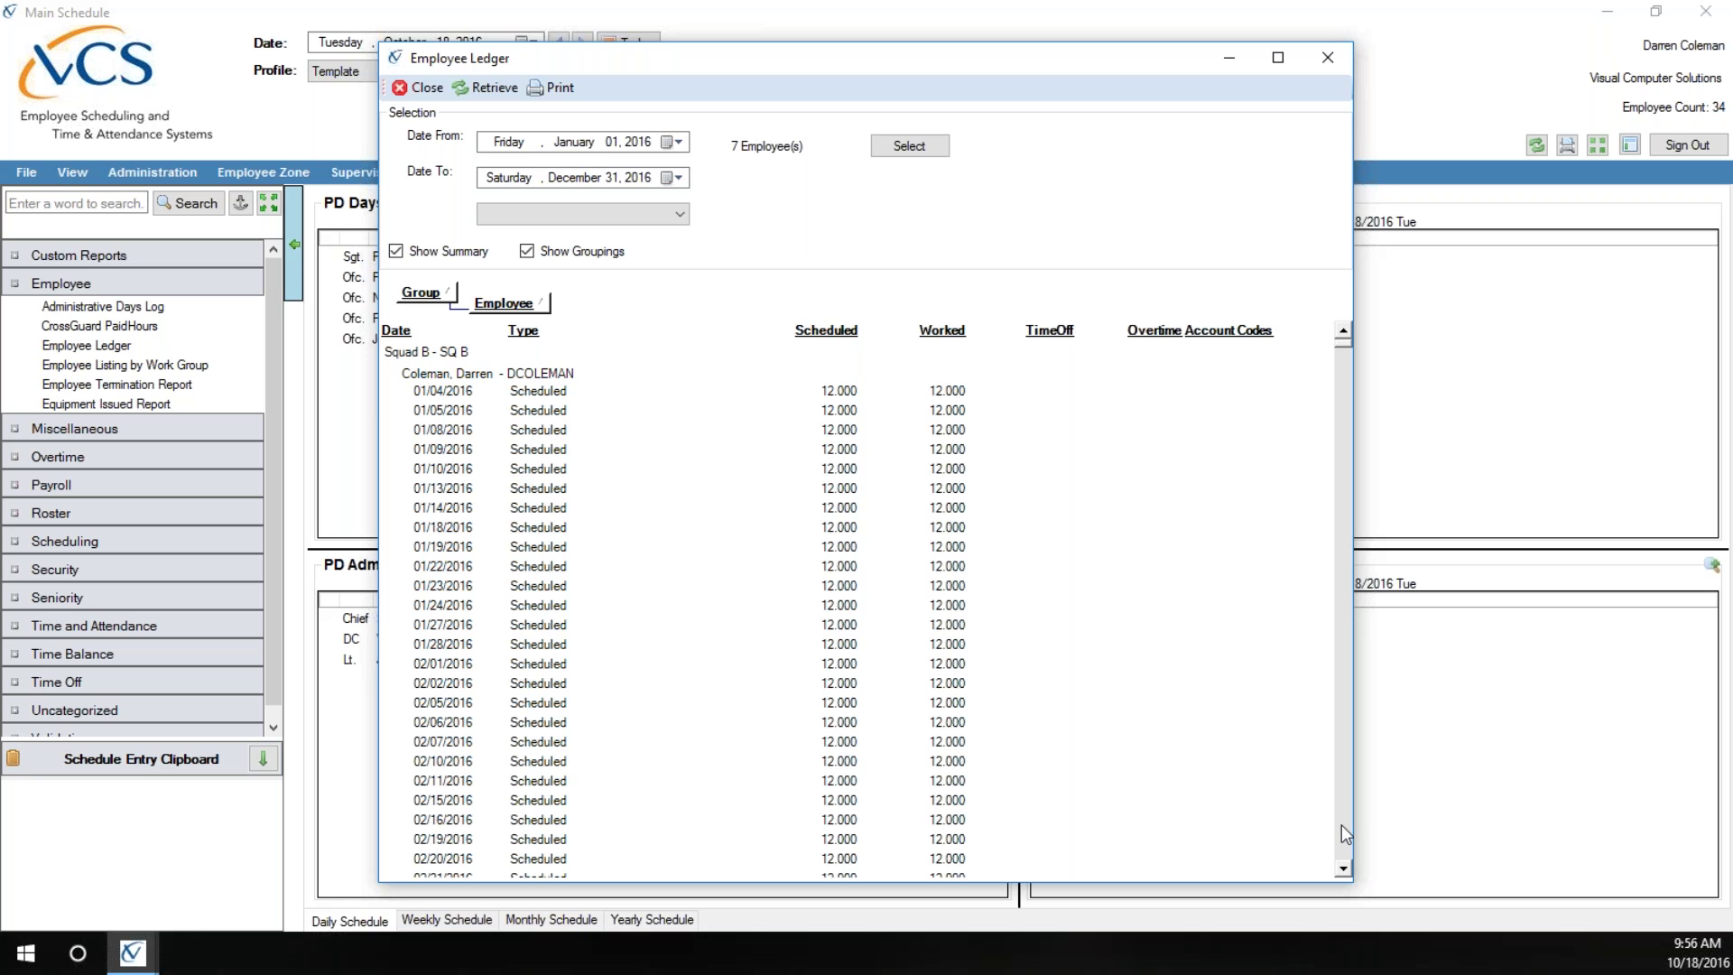
# Examine the scheduled, worked, time-off and overtime entries and the per-employee summaries in the ledger, and close the report.
pyautogui.scroll(-20, 1342, 825)
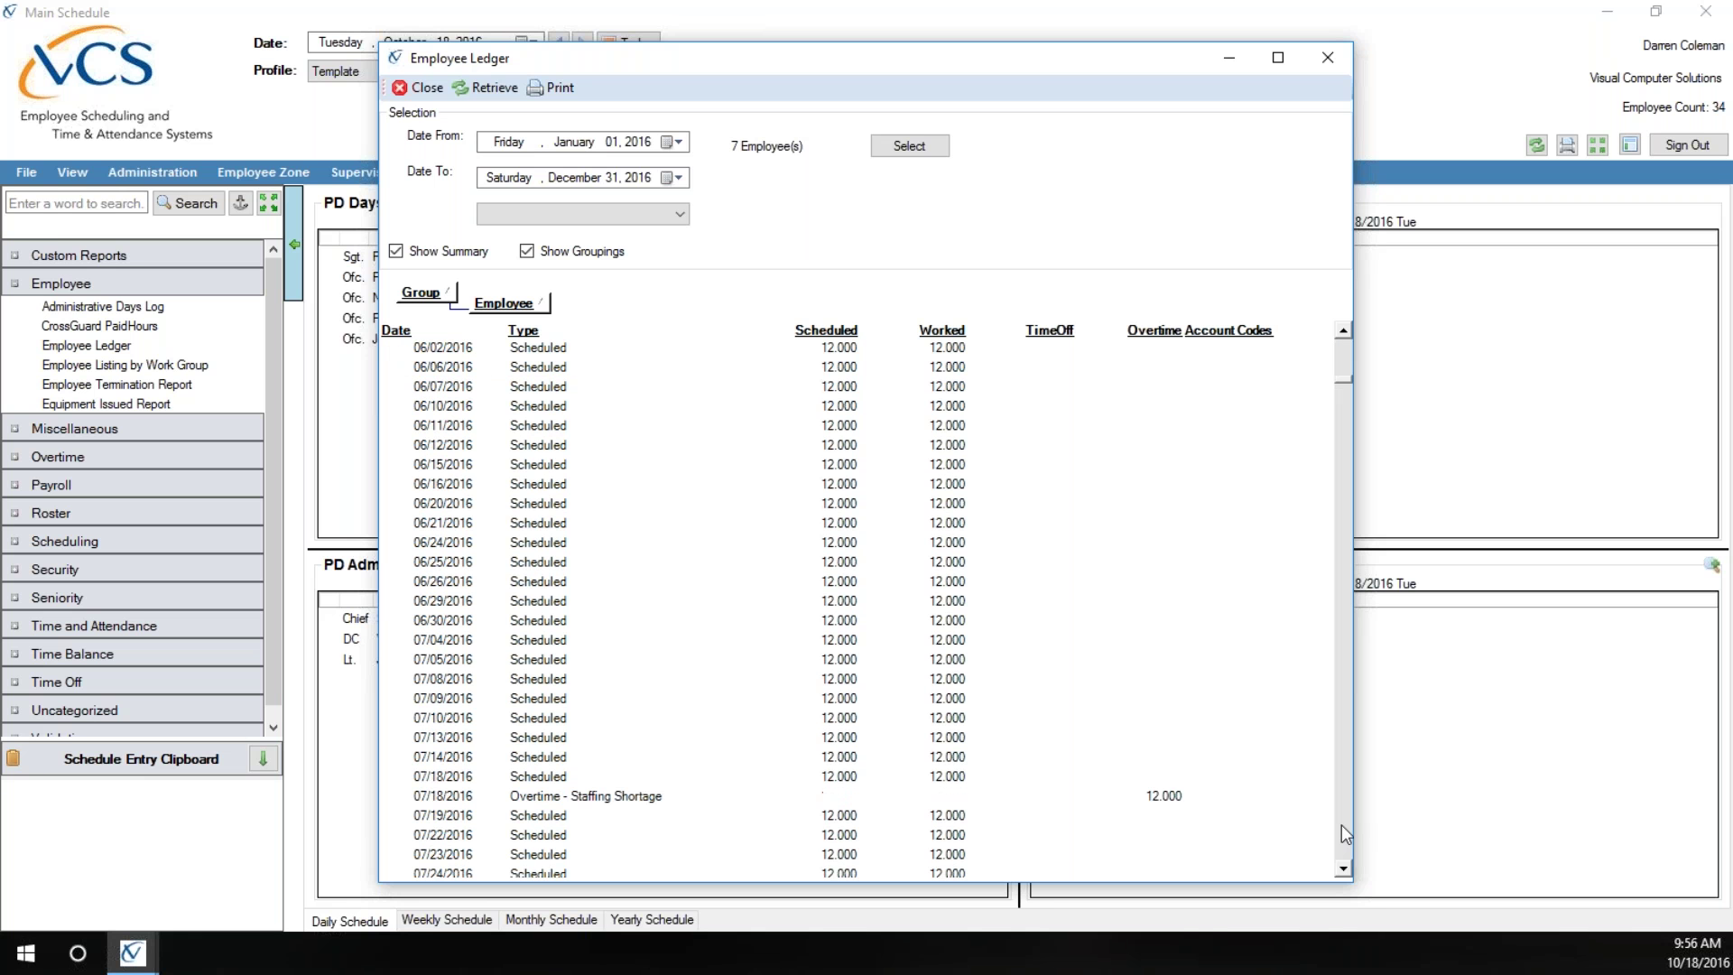
pyautogui.scroll(-20, 1342, 825)
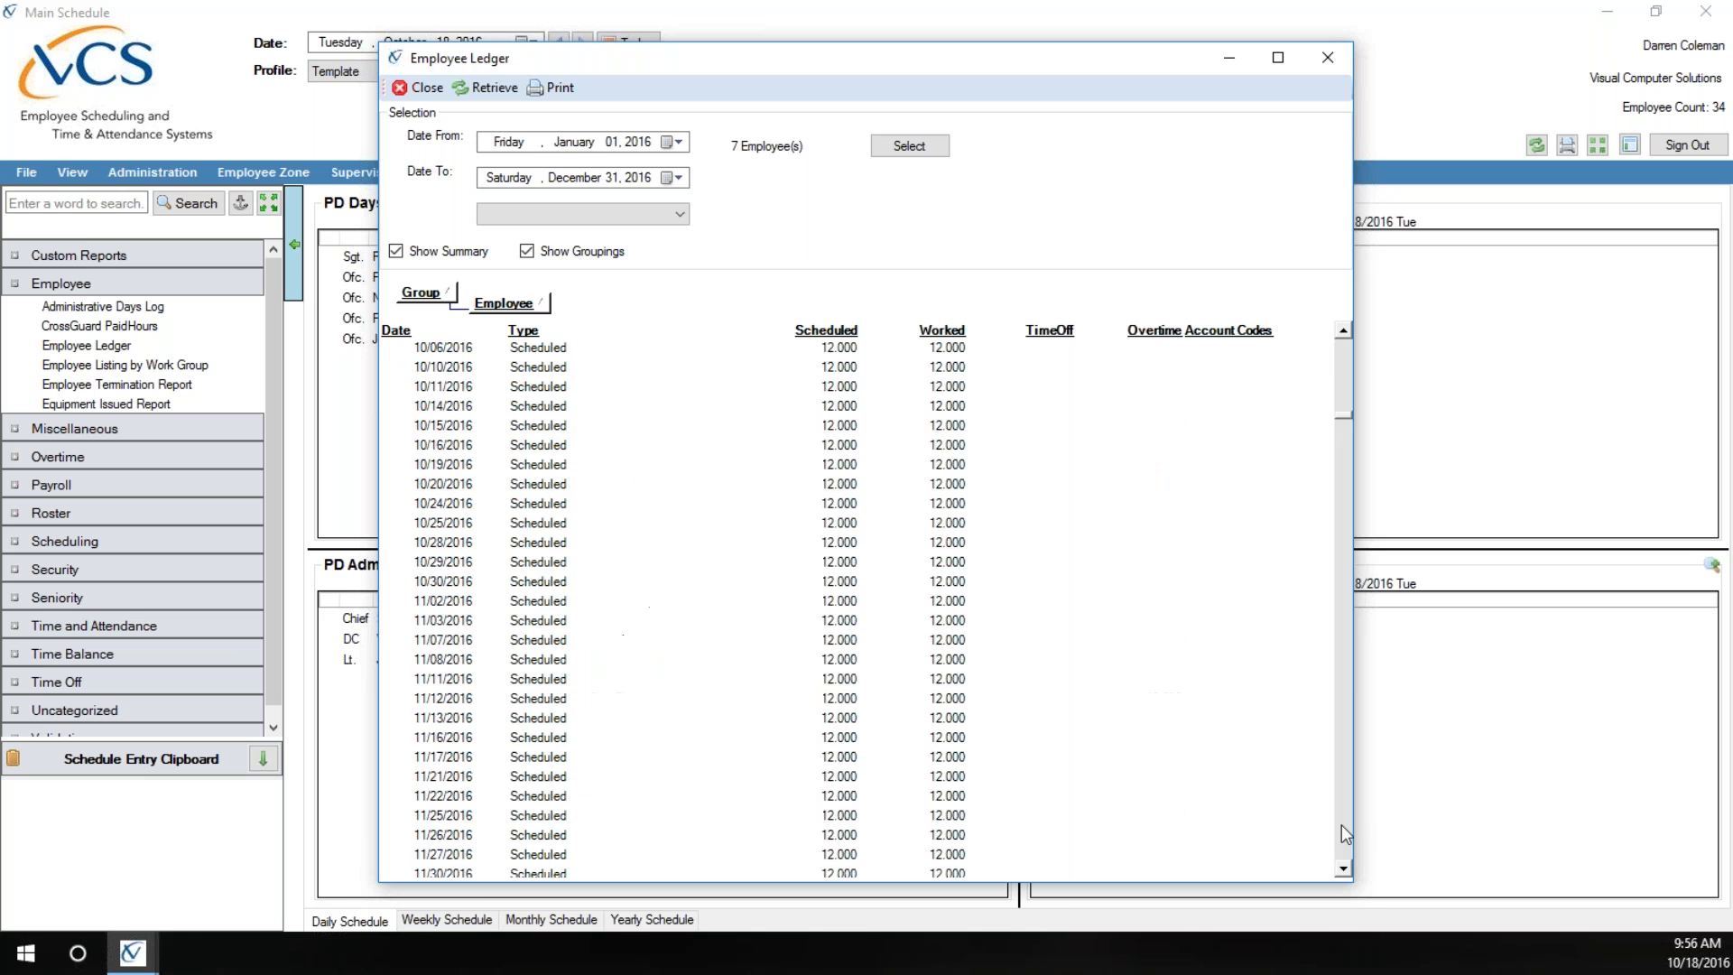
pyautogui.click(1347, 377)
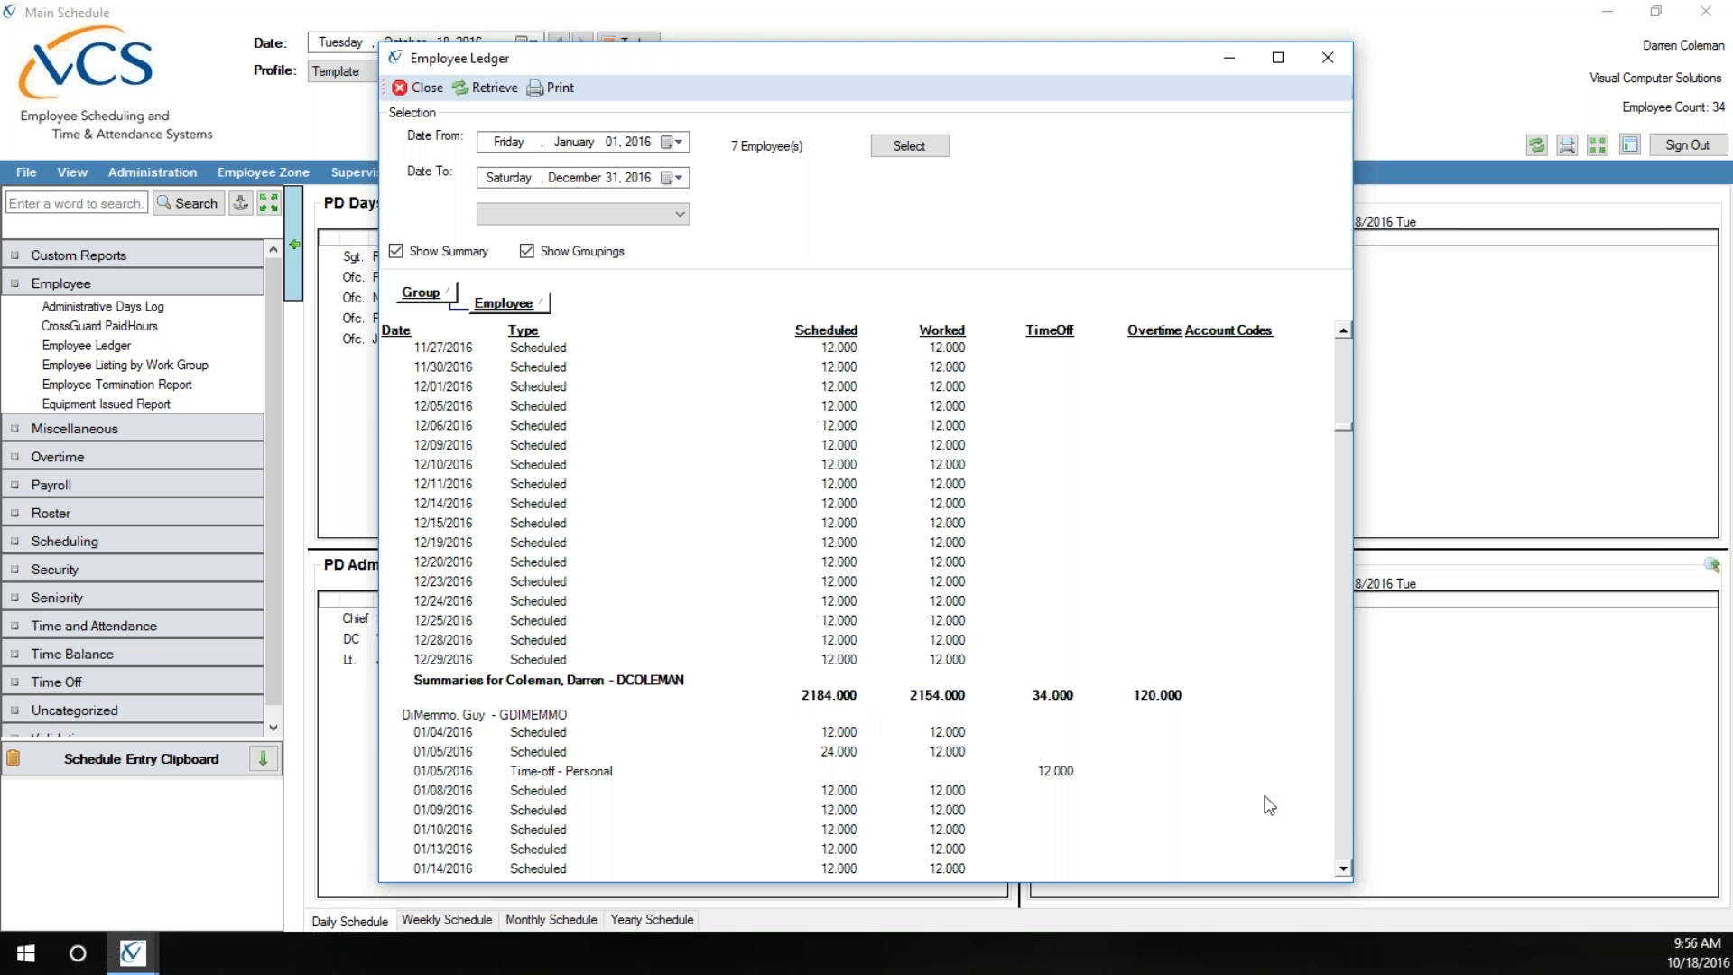
pyautogui.scroll(-15, 1340, 805)
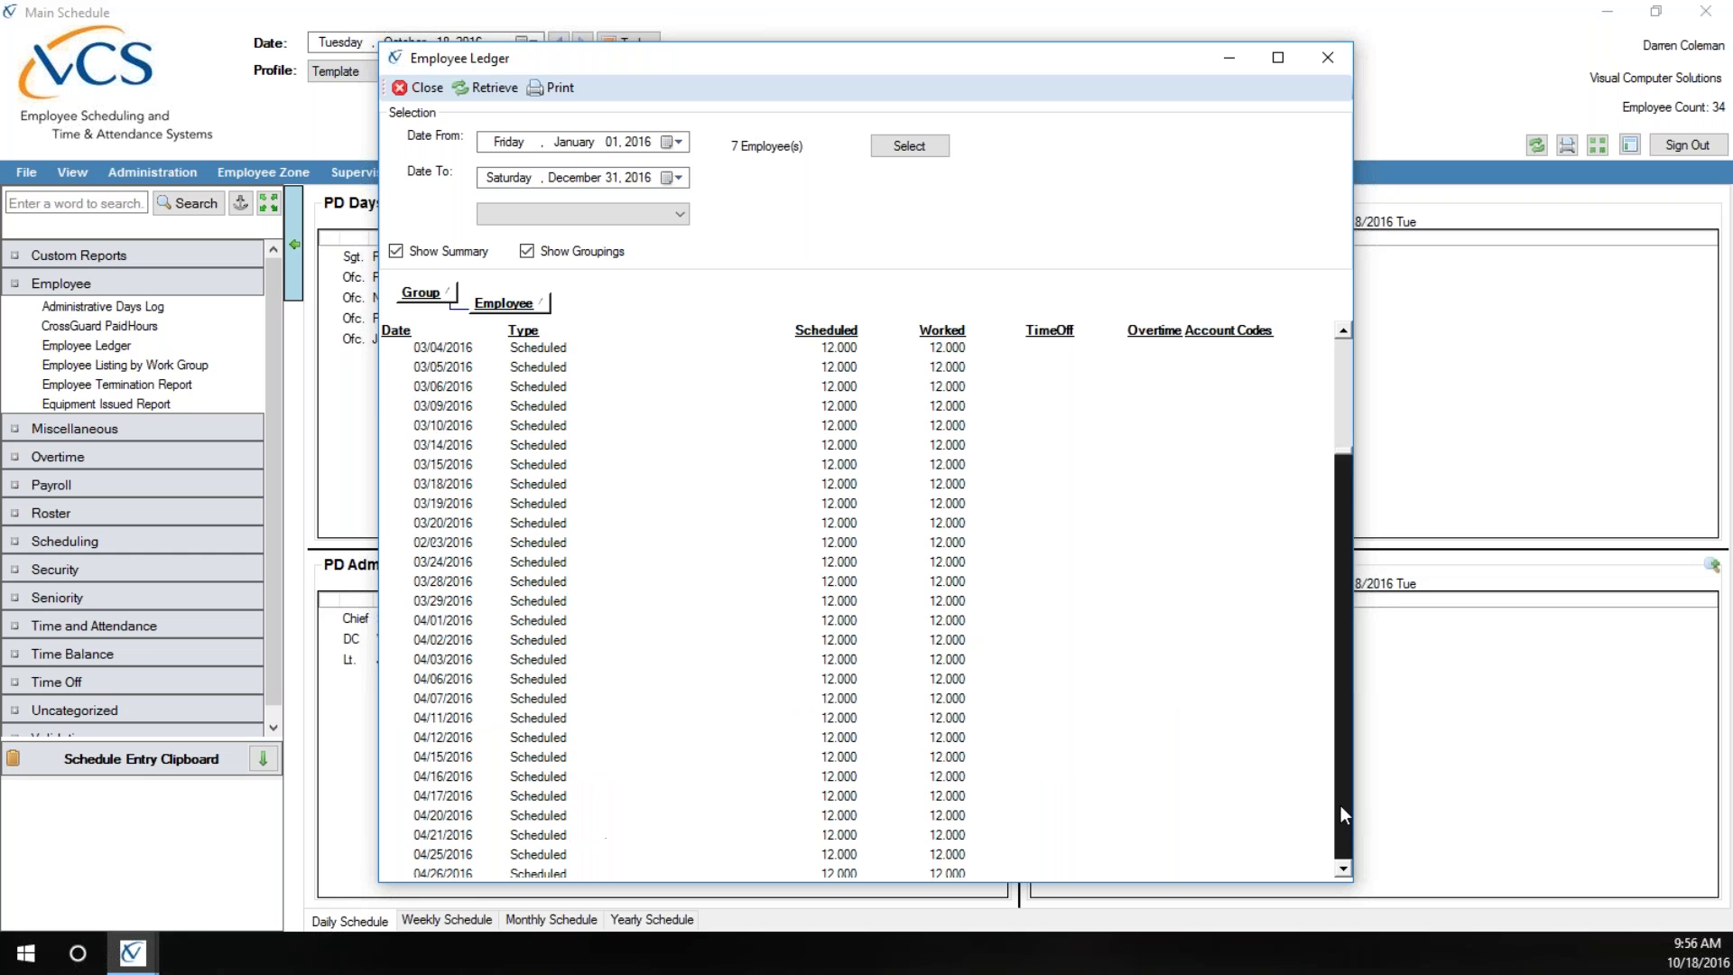
pyautogui.click(1341, 806)
pyautogui.click(1340, 805)
pyautogui.click(1341, 805)
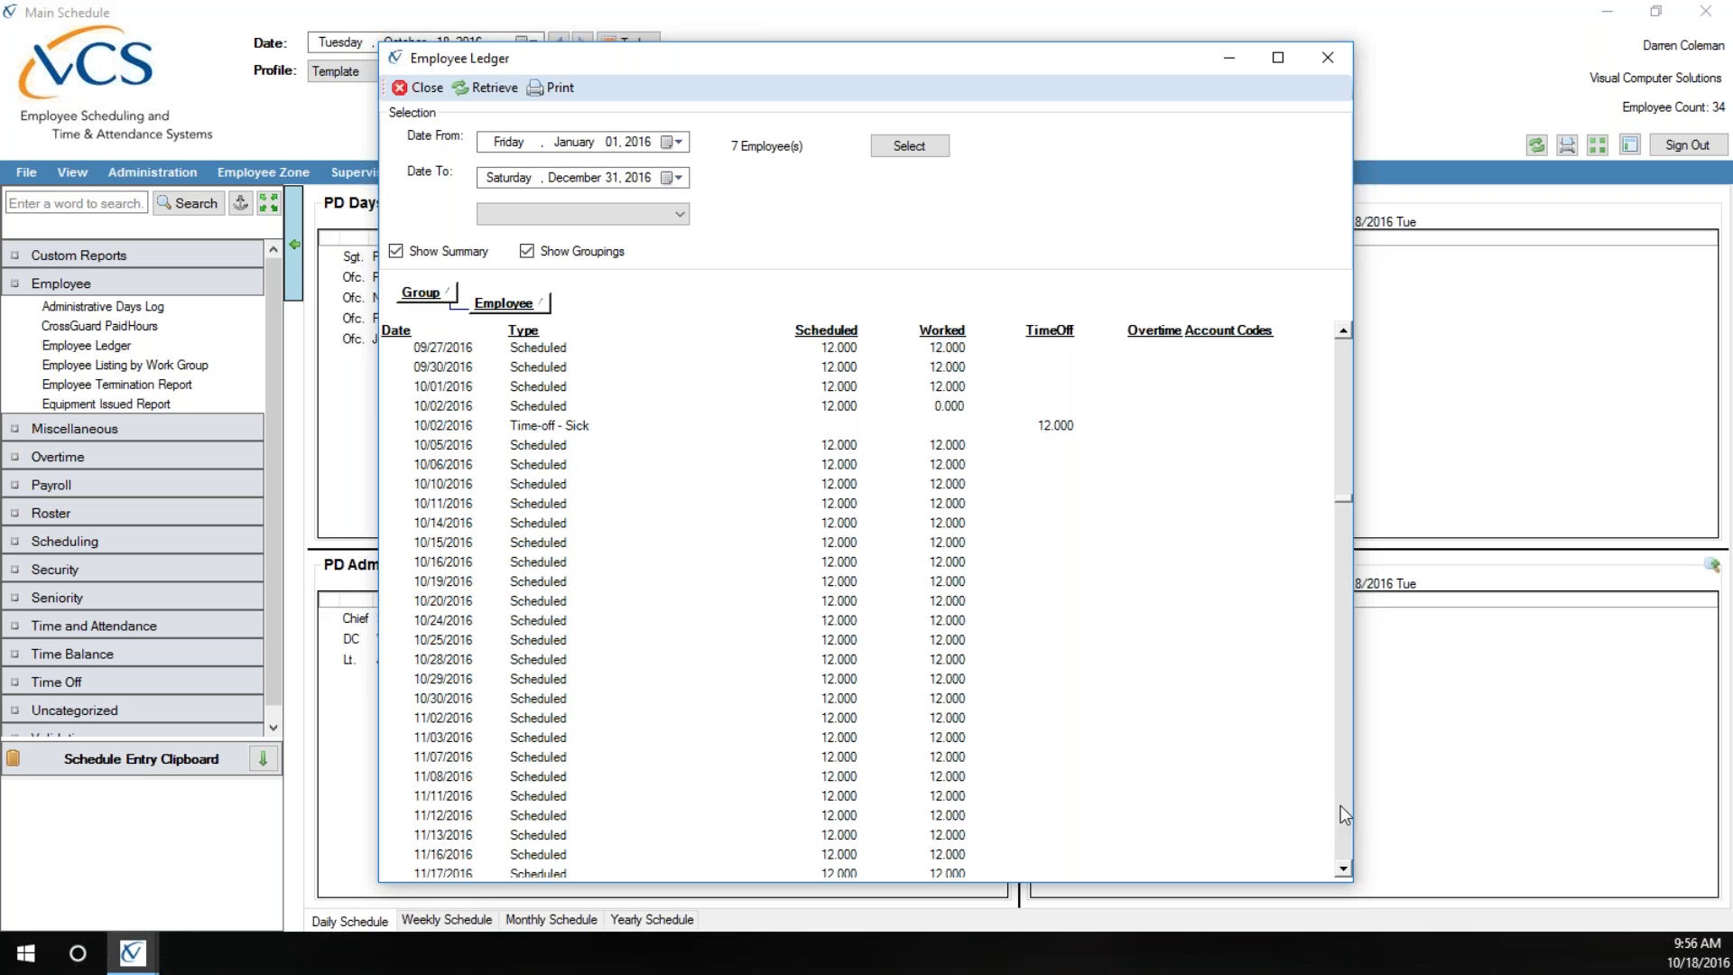
pyautogui.click(1340, 805)
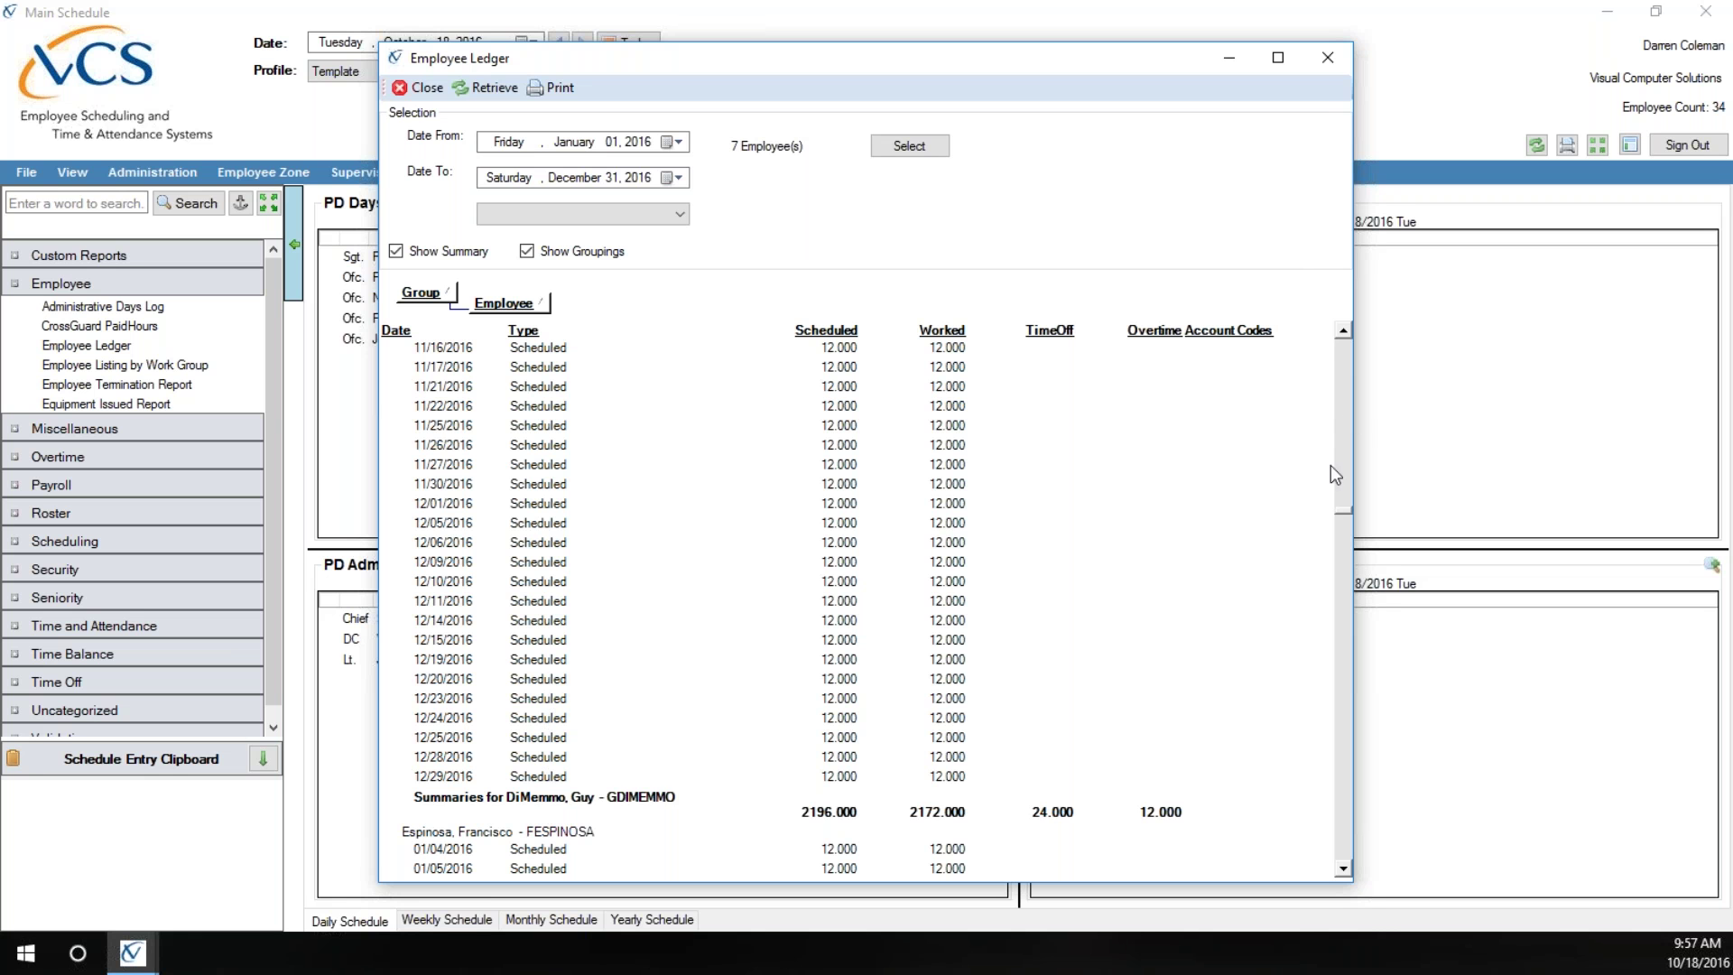
pyautogui.click(1336, 488)
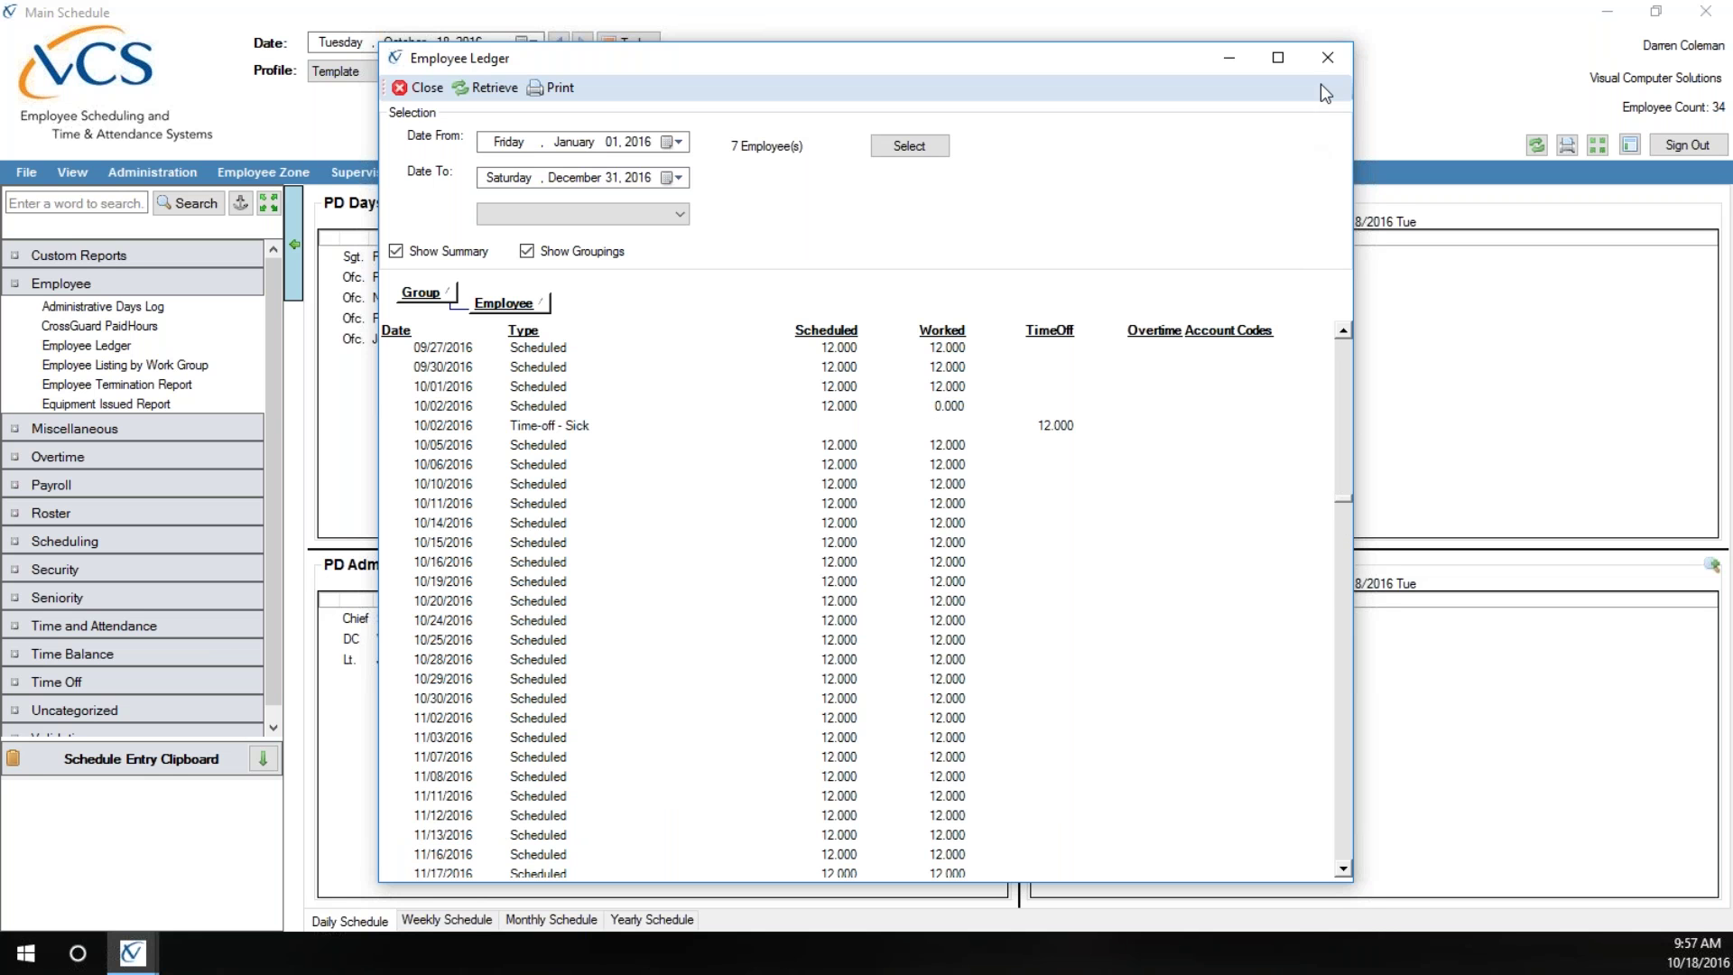
pyautogui.click(1330, 56)
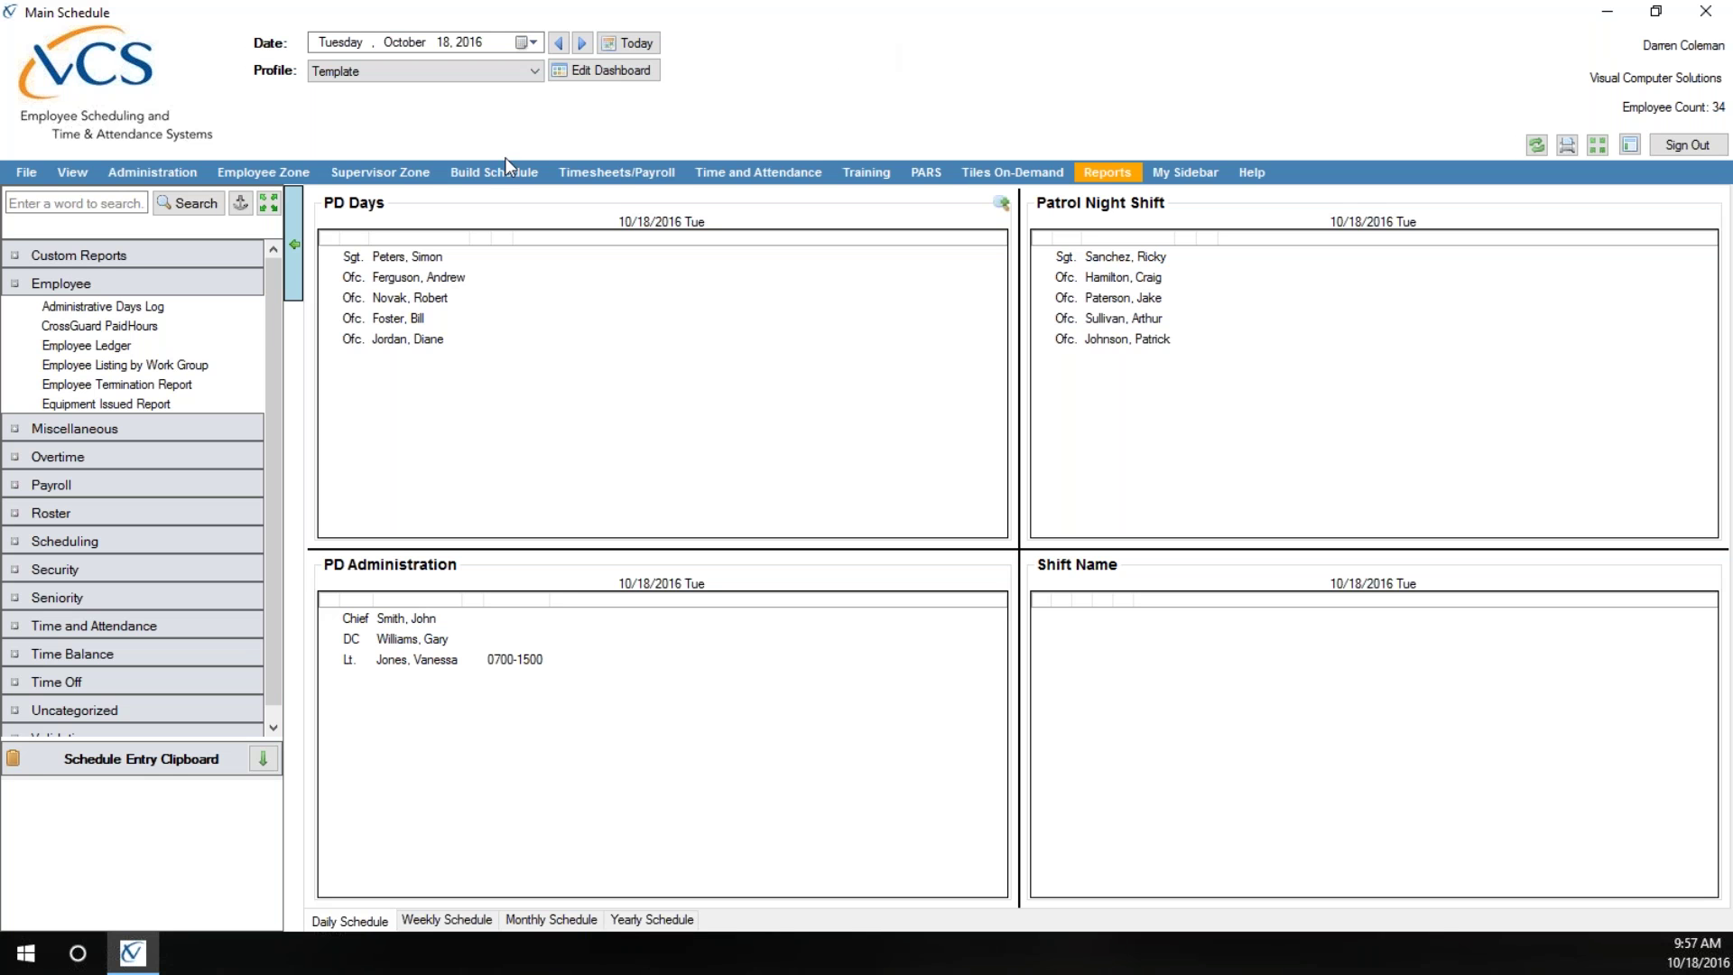
pyautogui.click(166, 170)
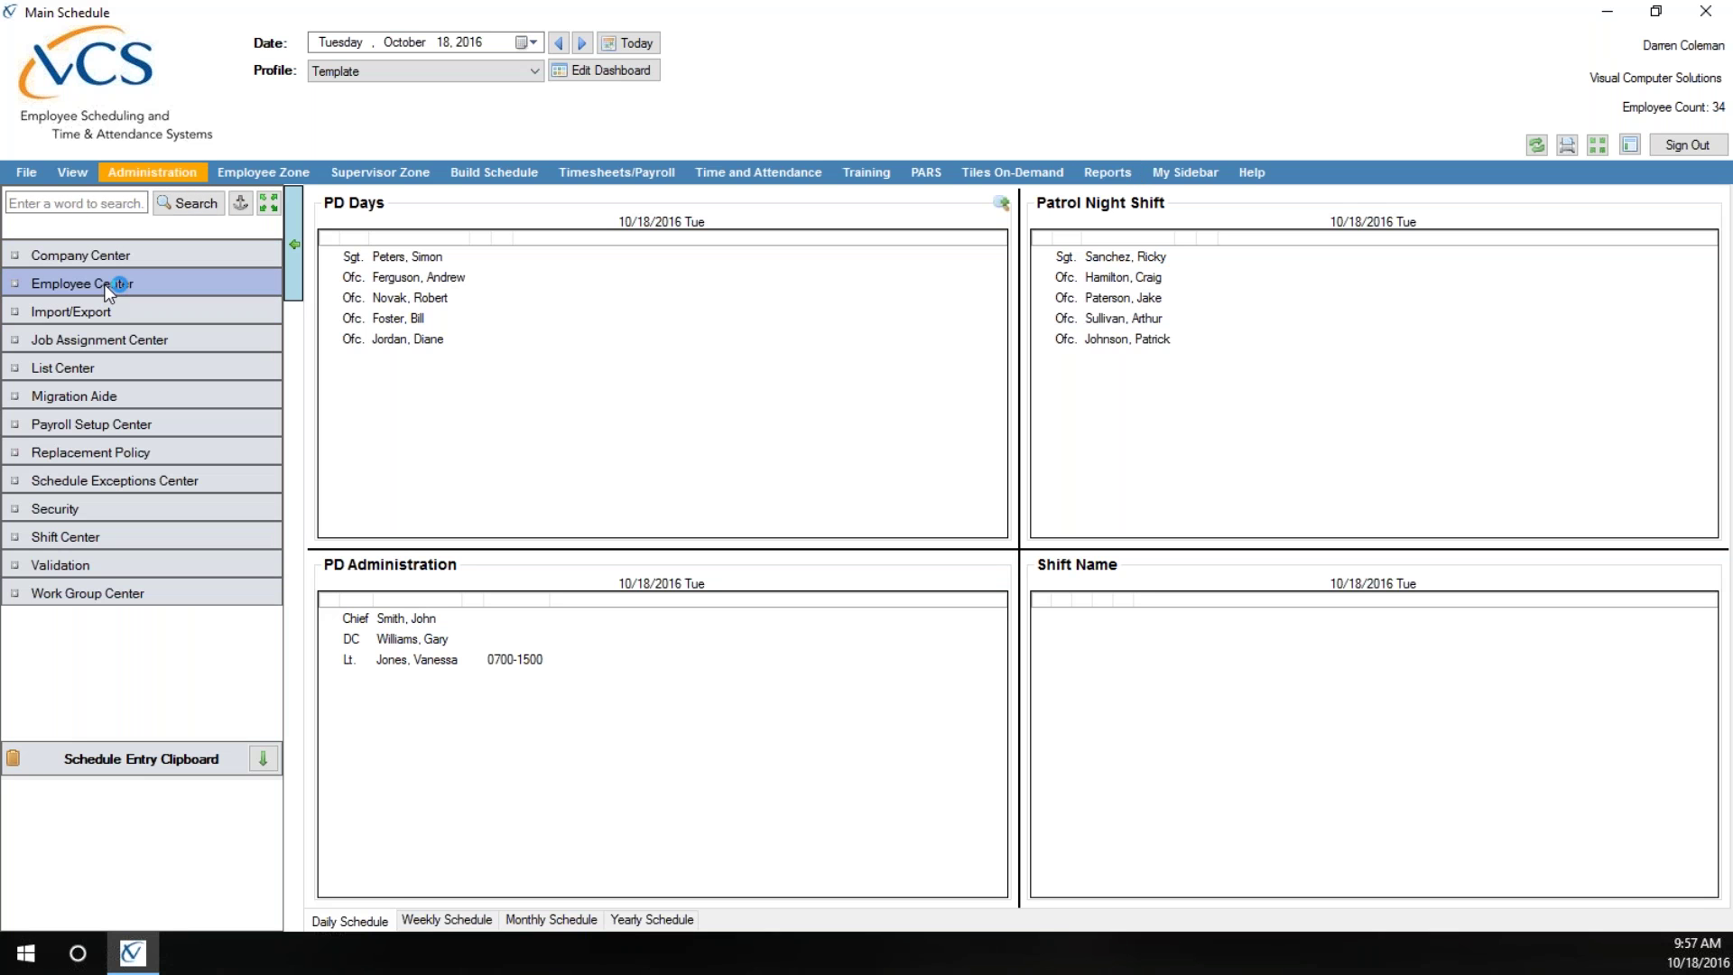
pyautogui.click(124, 487)
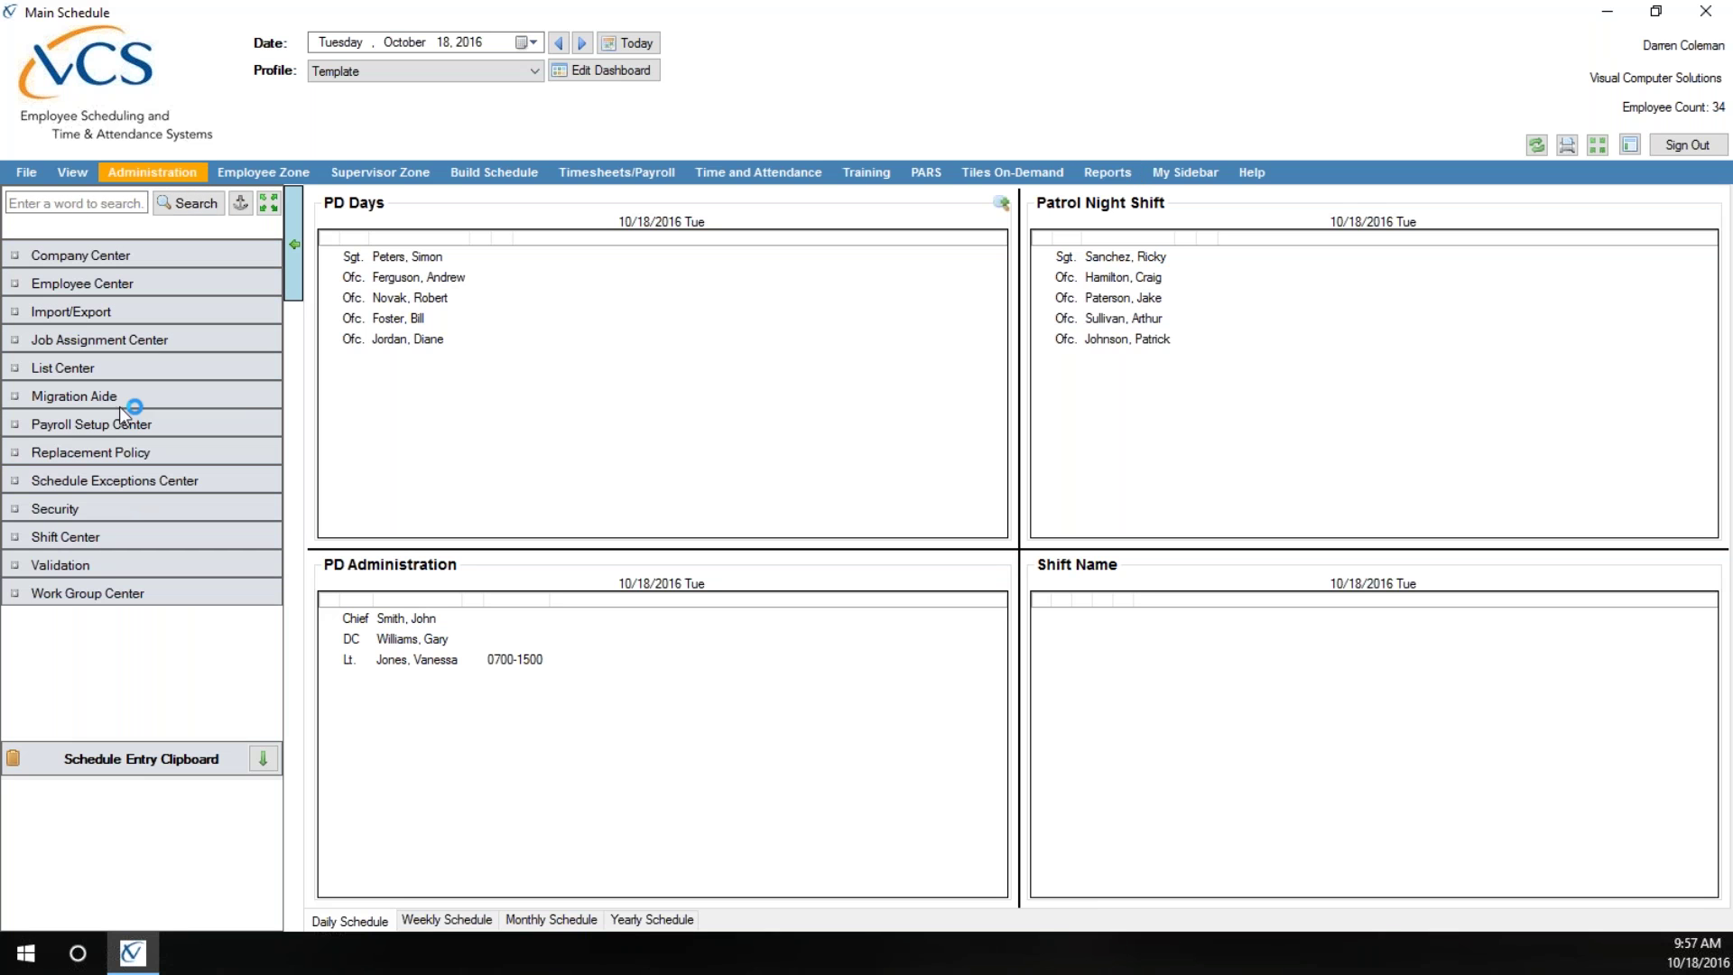
# In Add Employees to Existing Rotations, select the ASST-titled employee from Division 1 and assign the Squad C (SQC) rotation.
pyautogui.click(487, 172)
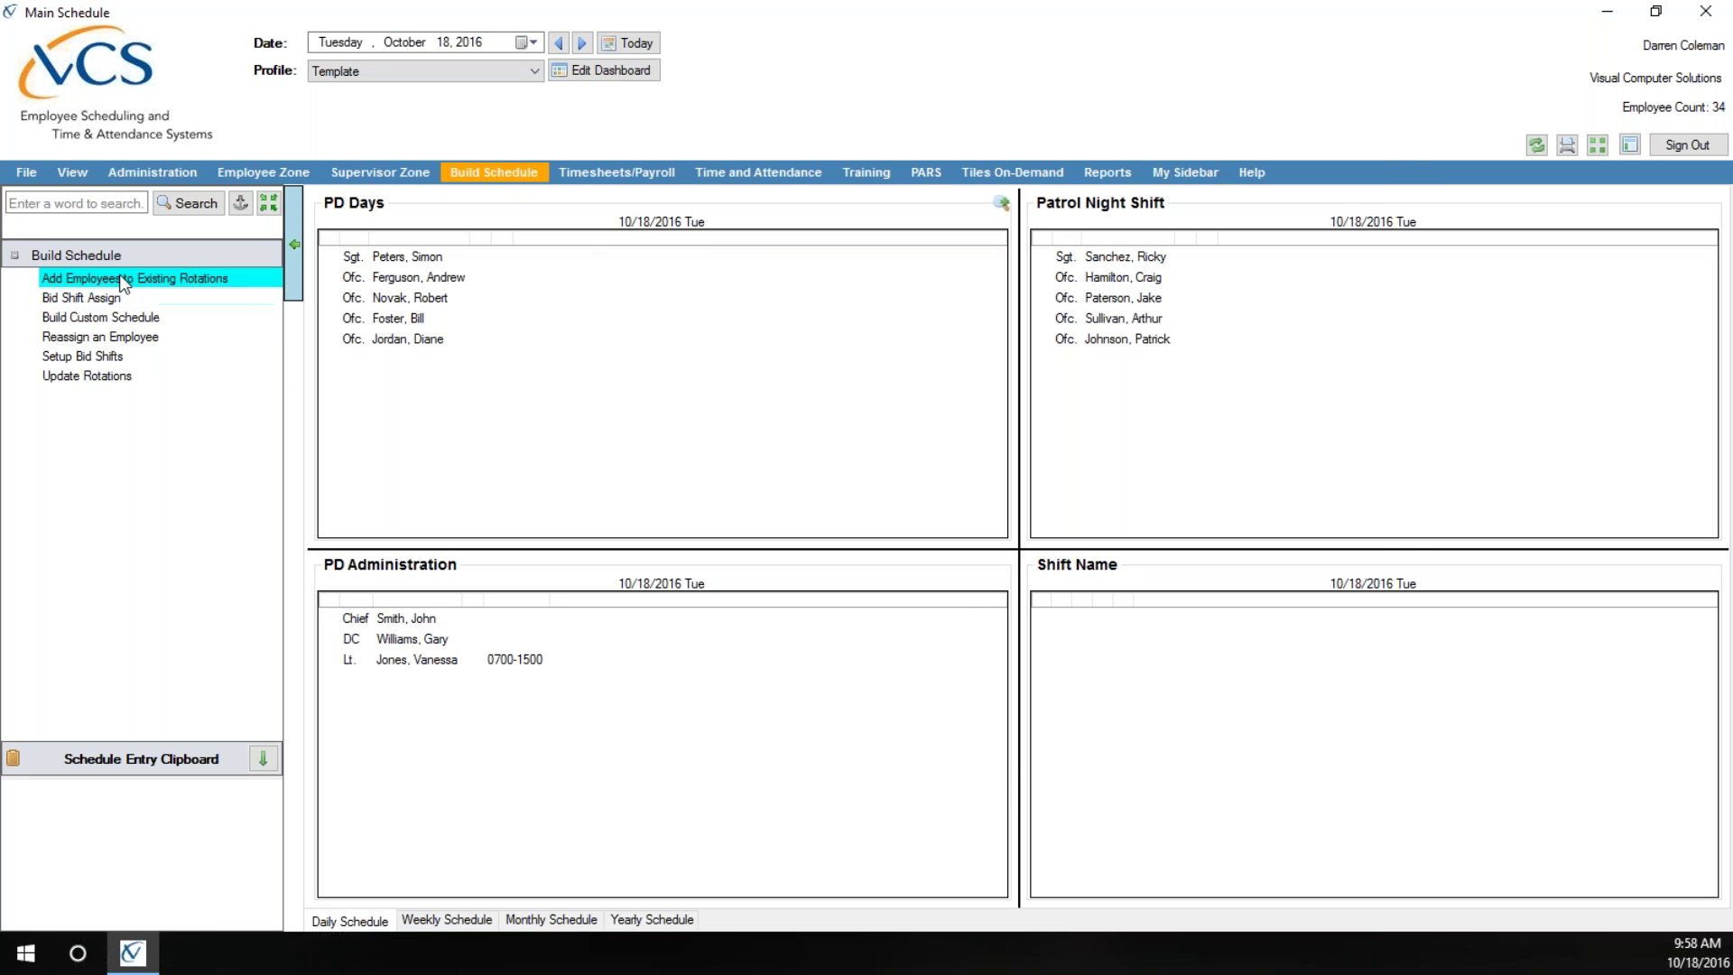
pyautogui.click(129, 280)
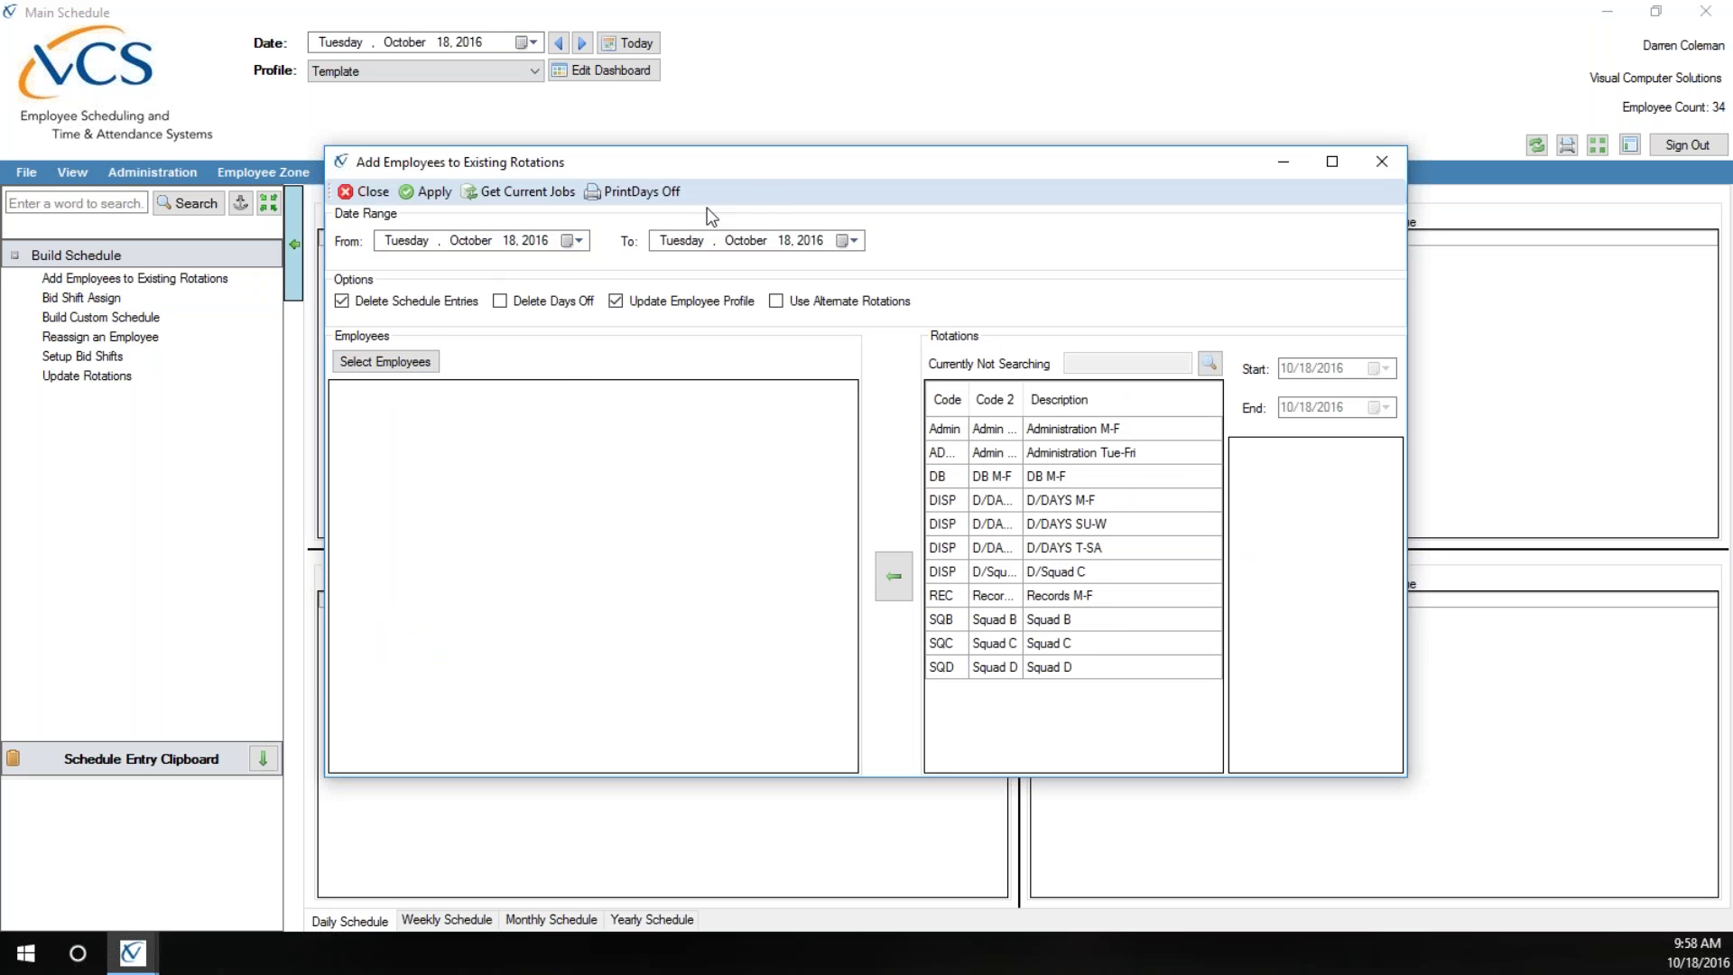
pyautogui.click(378, 363)
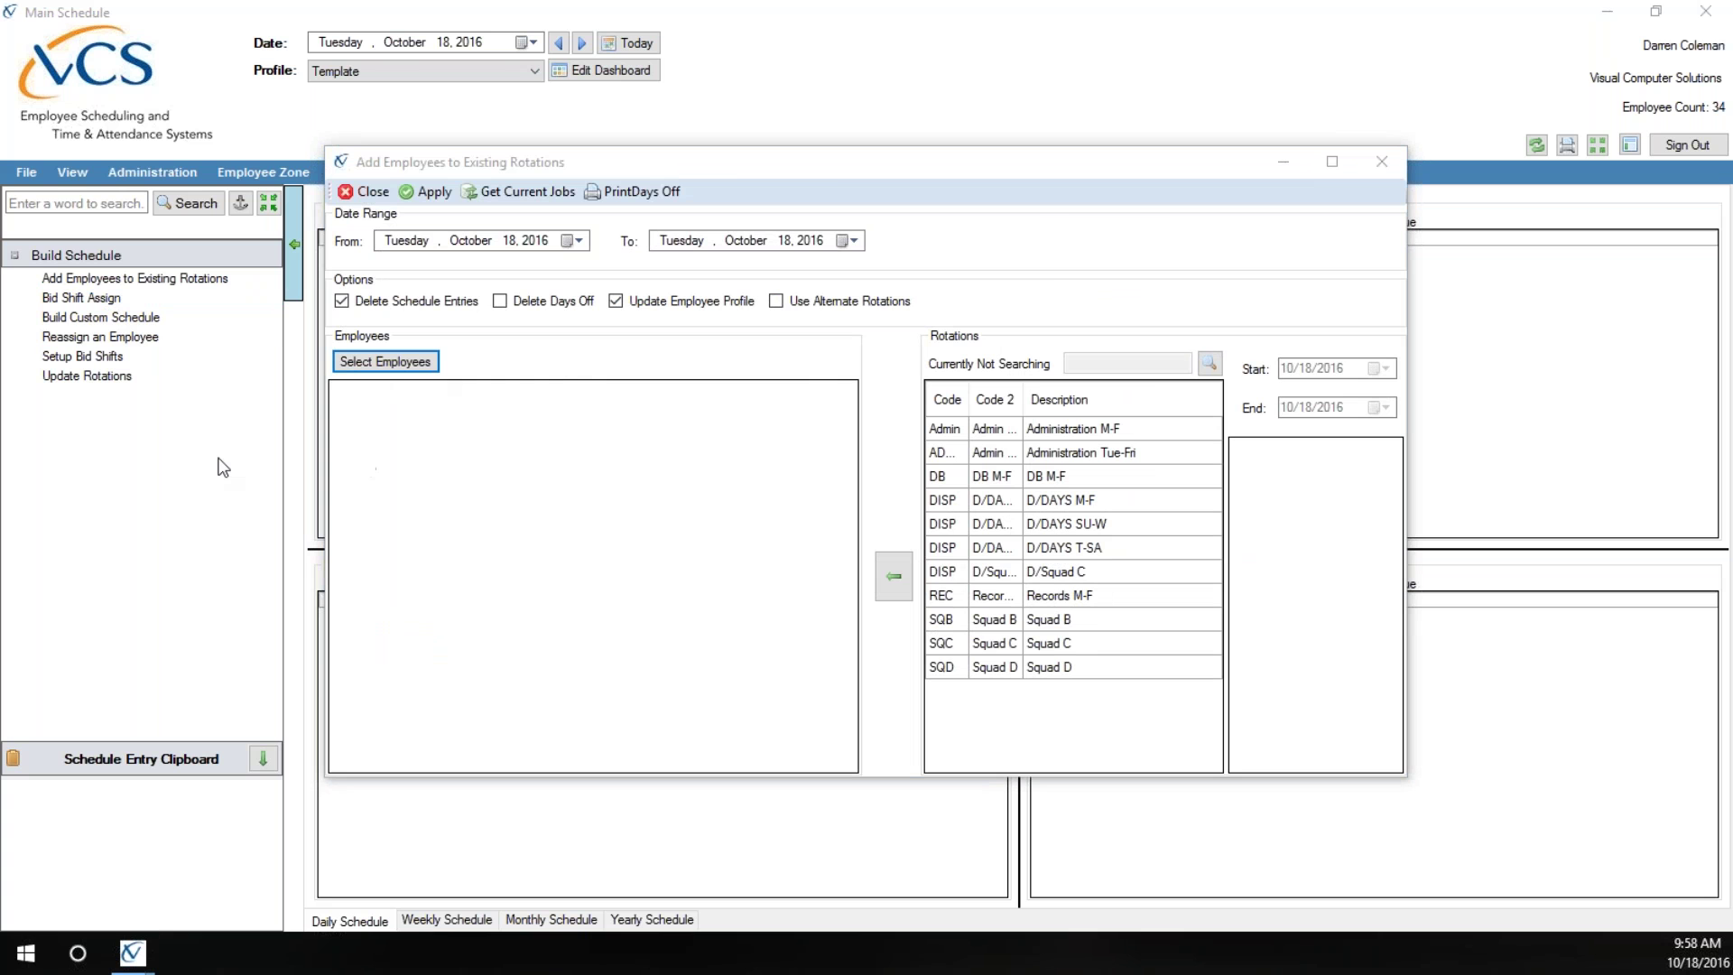
pyautogui.click(335, 350)
pyautogui.click(444, 141)
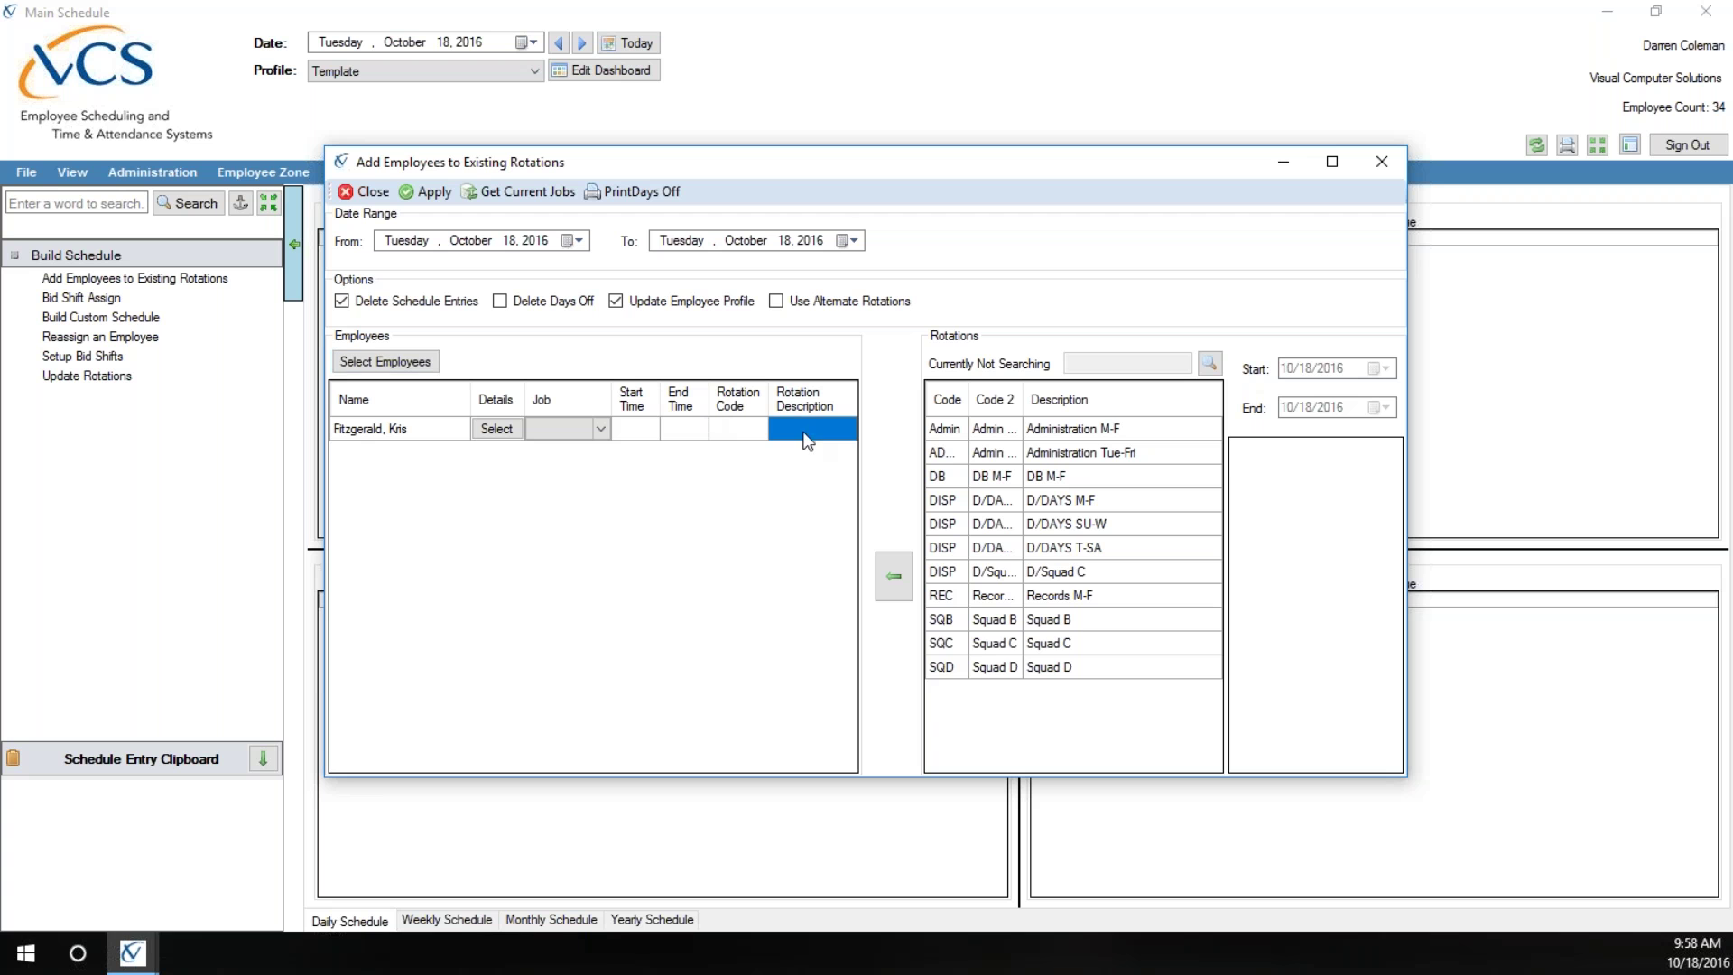
pyautogui.click(945, 643)
pyautogui.click(891, 579)
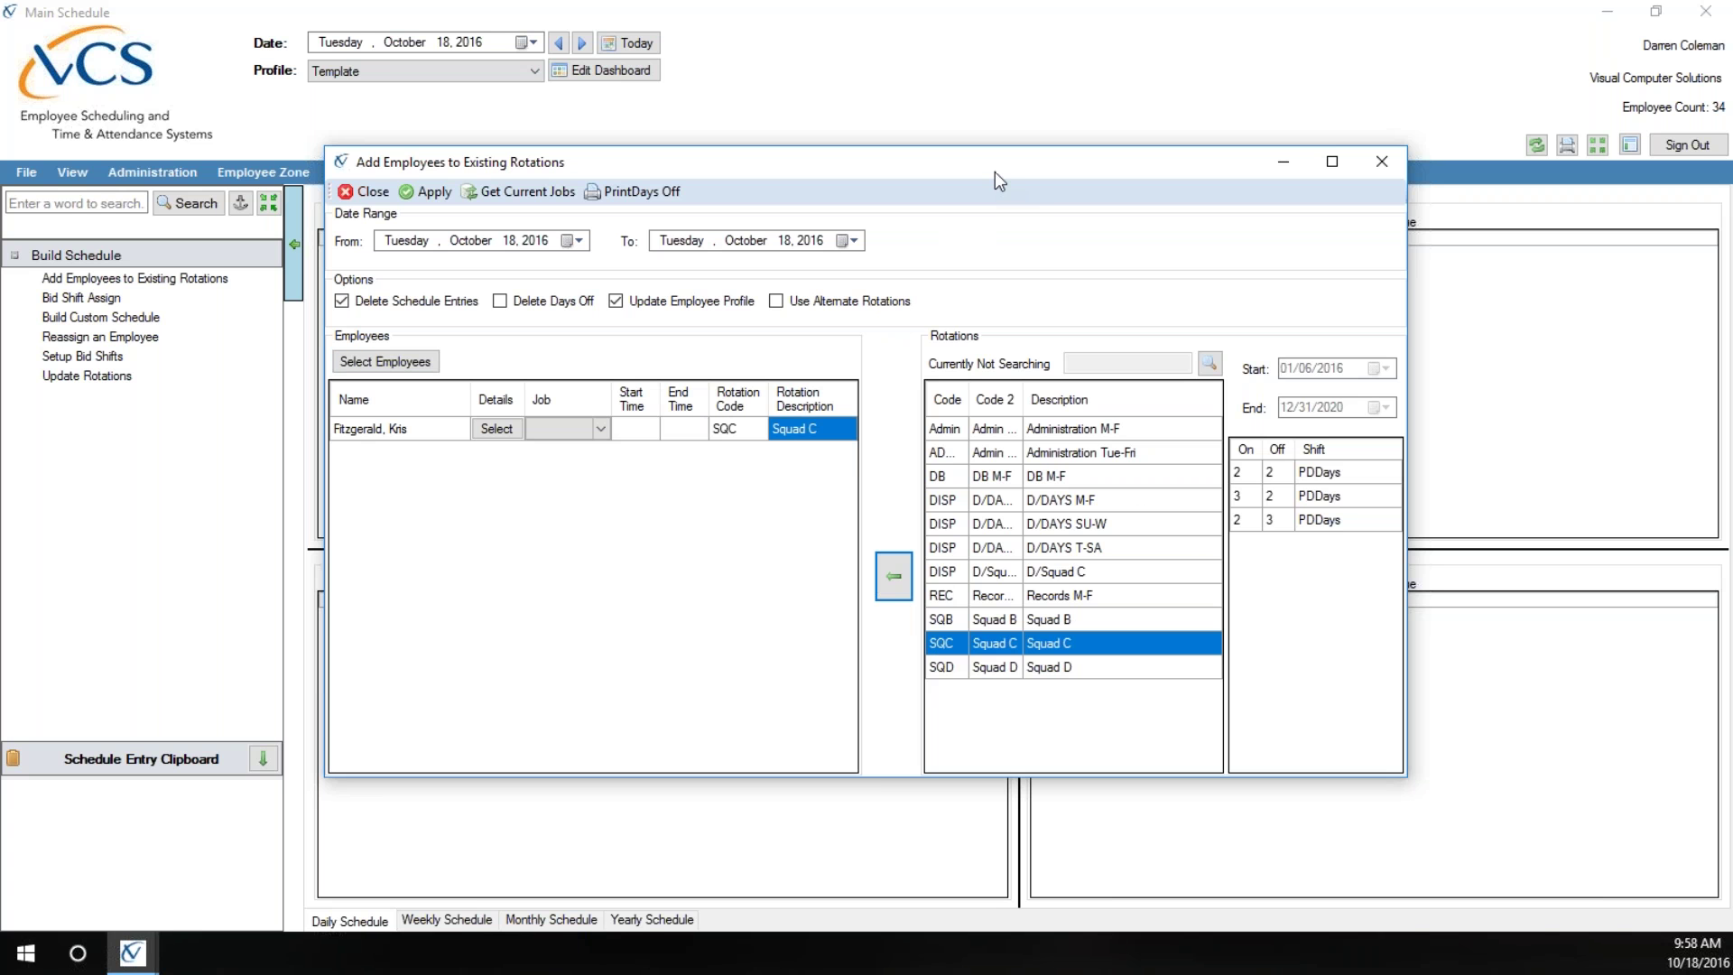